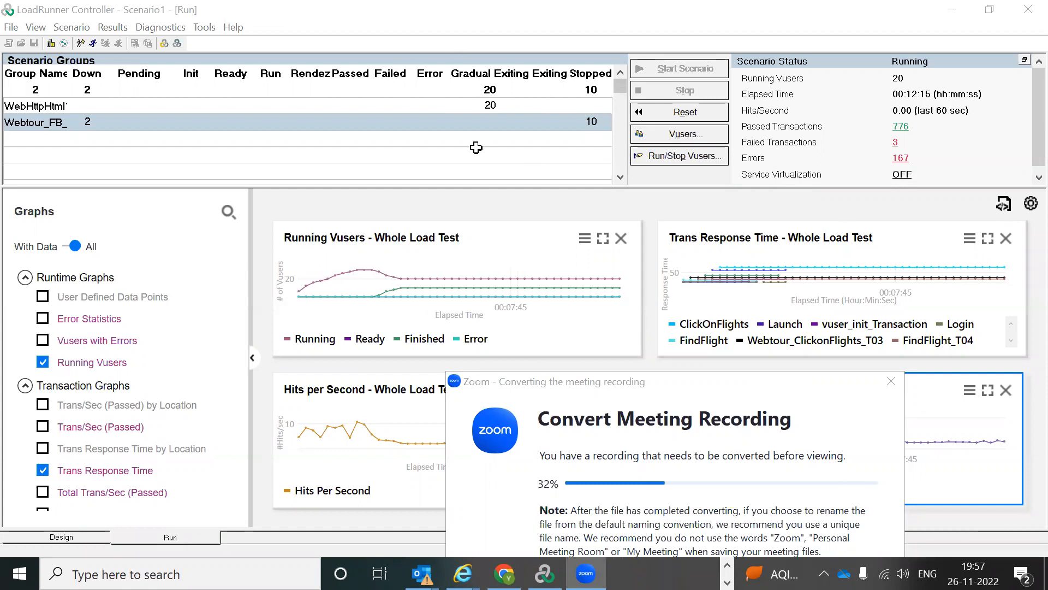
# Enlarge the Trans Response Time graph and the Hits per Second graph in turn, returning to the four-graph overview after each
pyautogui.click(490, 104)
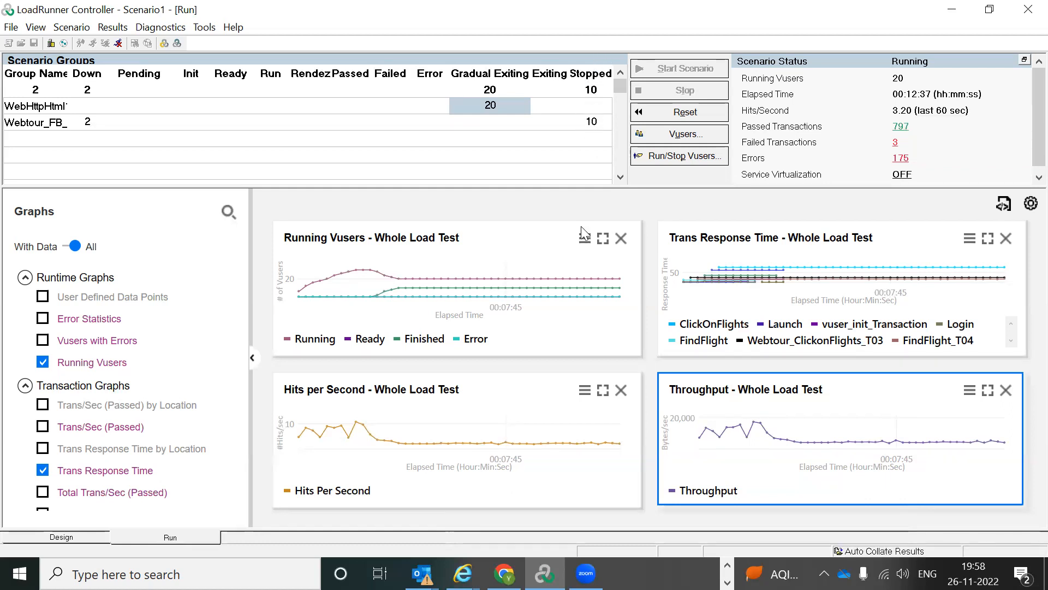
pyautogui.doubleClick(831, 274)
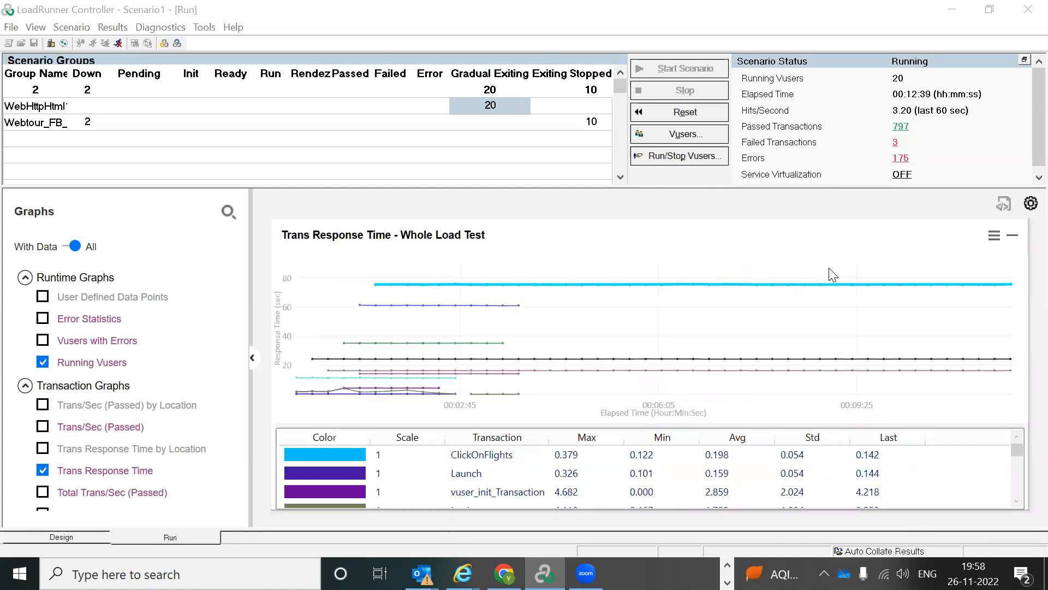
pyautogui.doubleClick(612, 317)
pyautogui.doubleClick(443, 413)
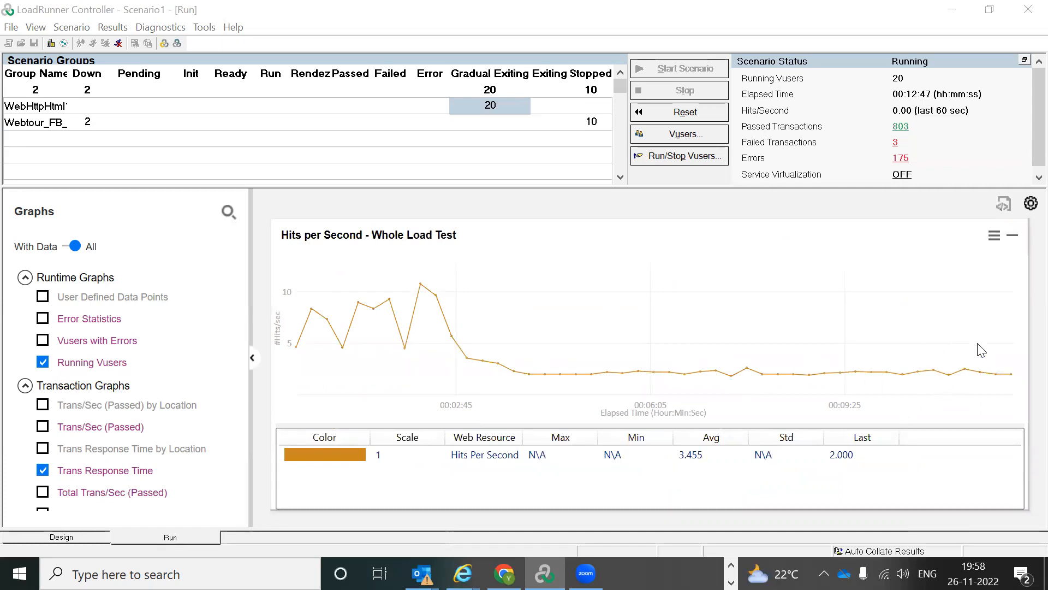
pyautogui.doubleClick(732, 344)
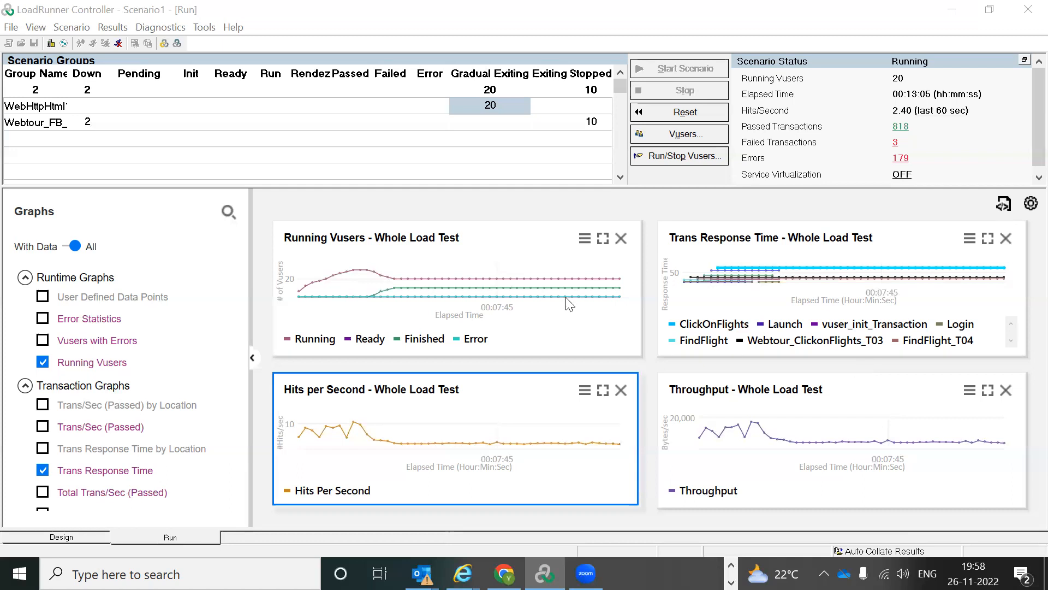
pyautogui.click(117, 27)
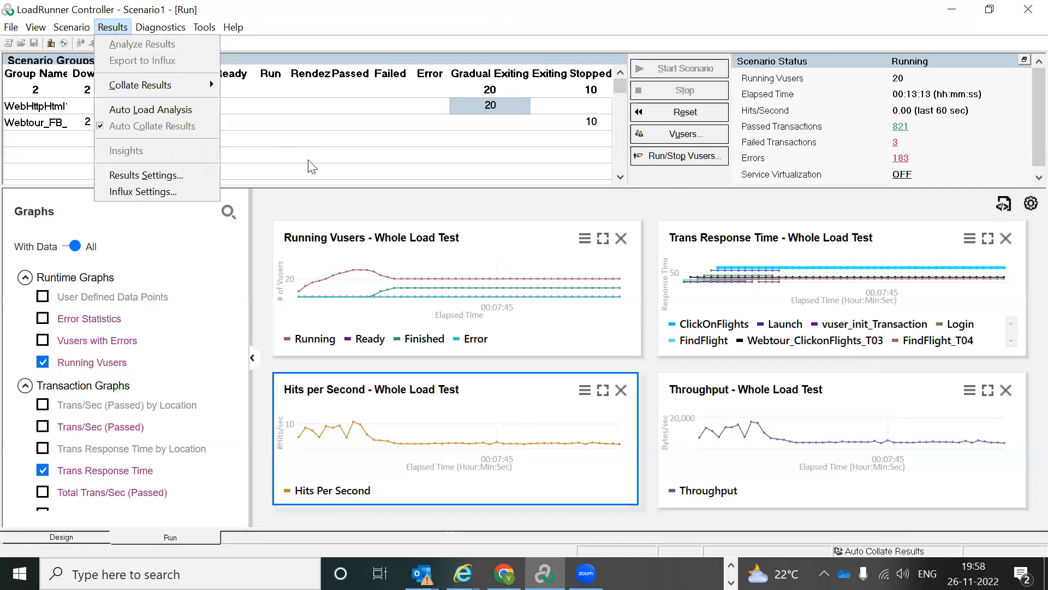
pyautogui.click(297, 121)
# Reset the stopped Vusers of the scenario while the test is still running
pyautogui.click(507, 117)
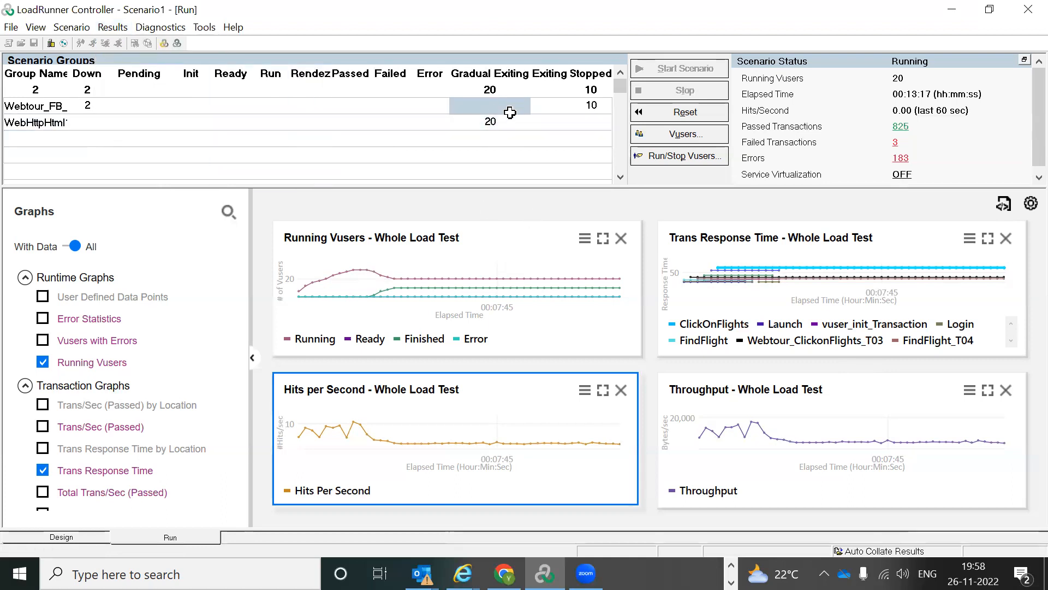
pyautogui.click(704, 114)
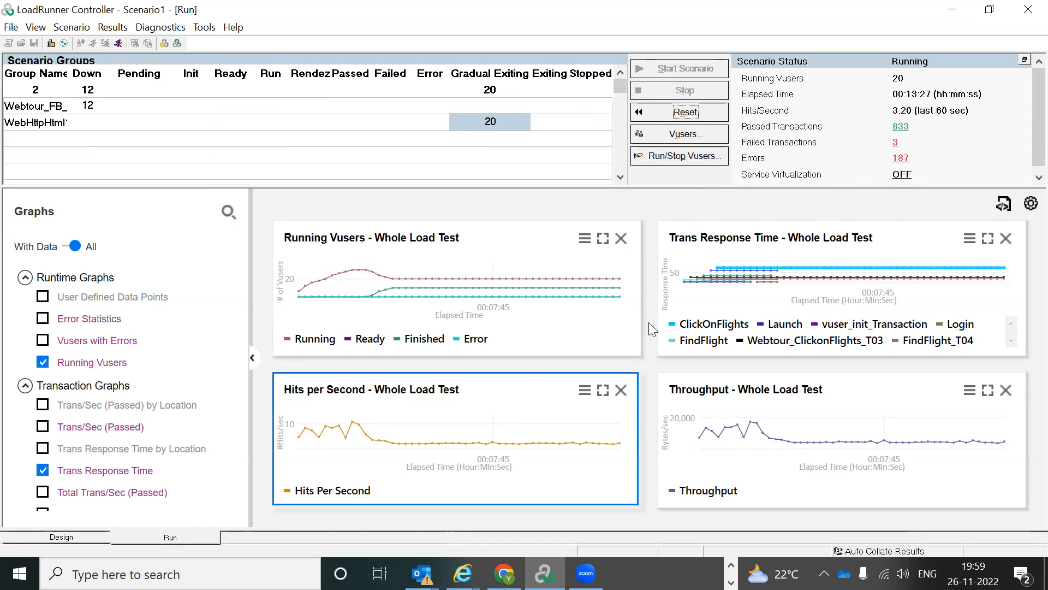
pyautogui.click(278, 123)
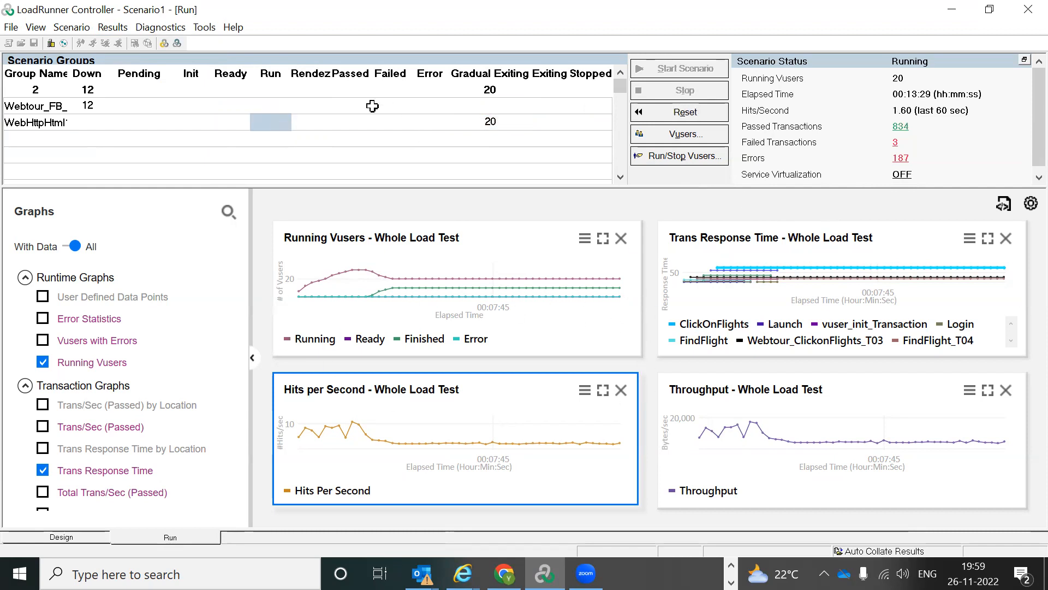
pyautogui.click(532, 125)
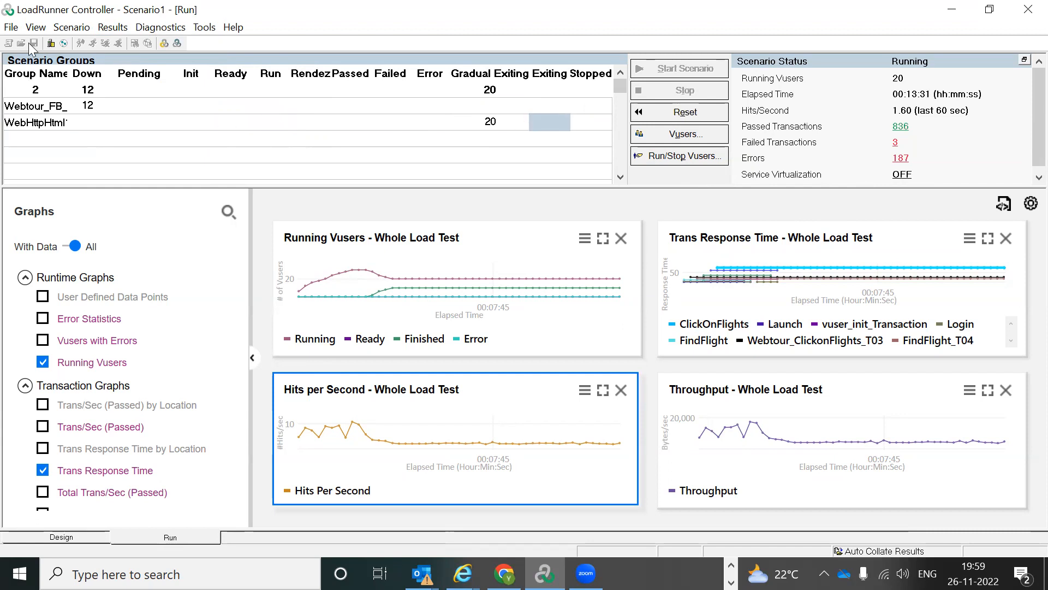
pyautogui.click(11, 28)
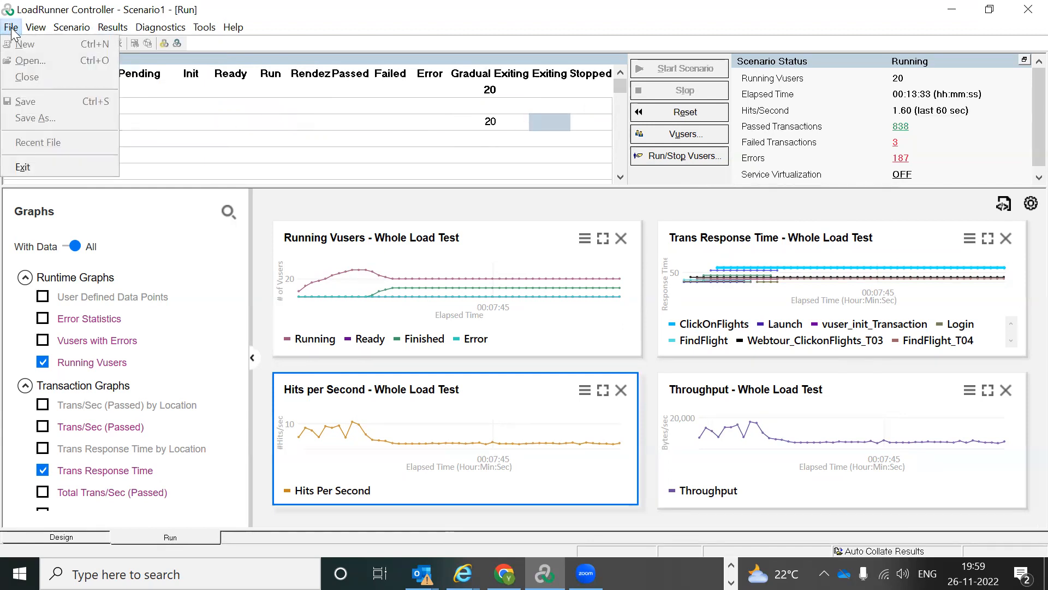
pyautogui.moveTo(35, 30)
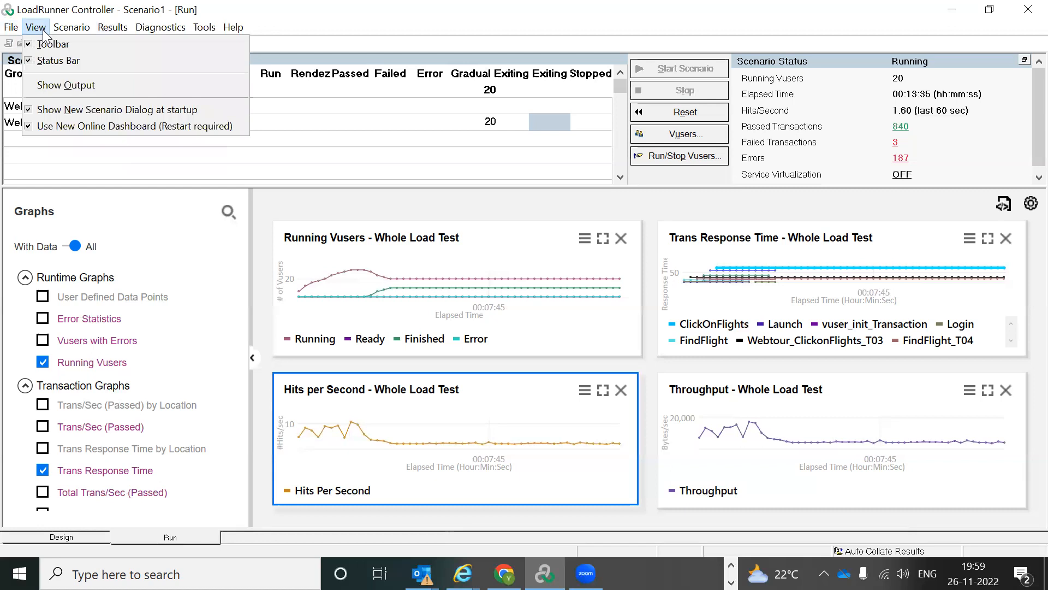
pyautogui.moveTo(68, 28)
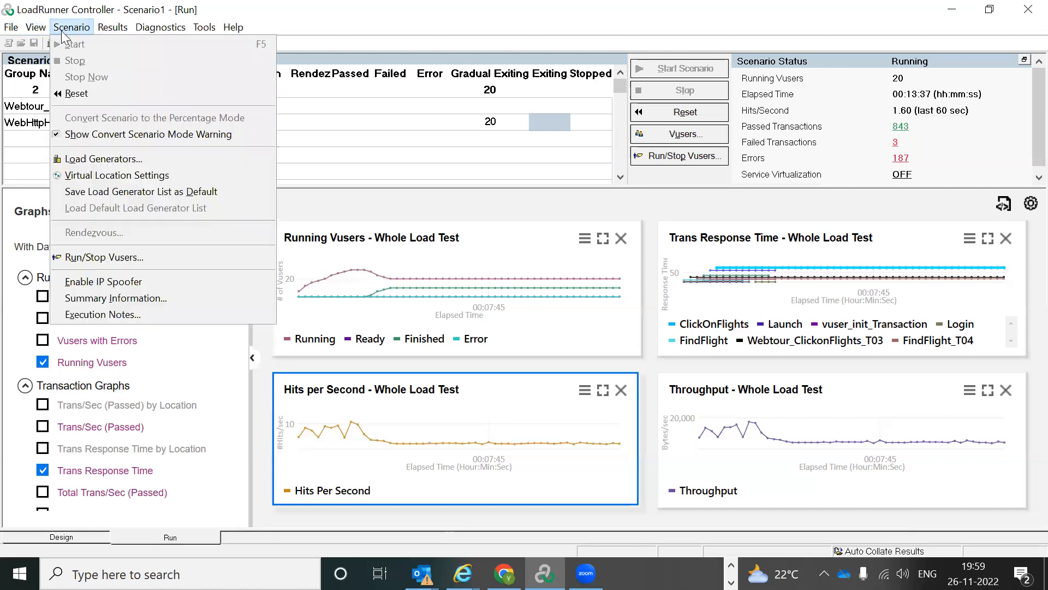
pyautogui.click(420, 221)
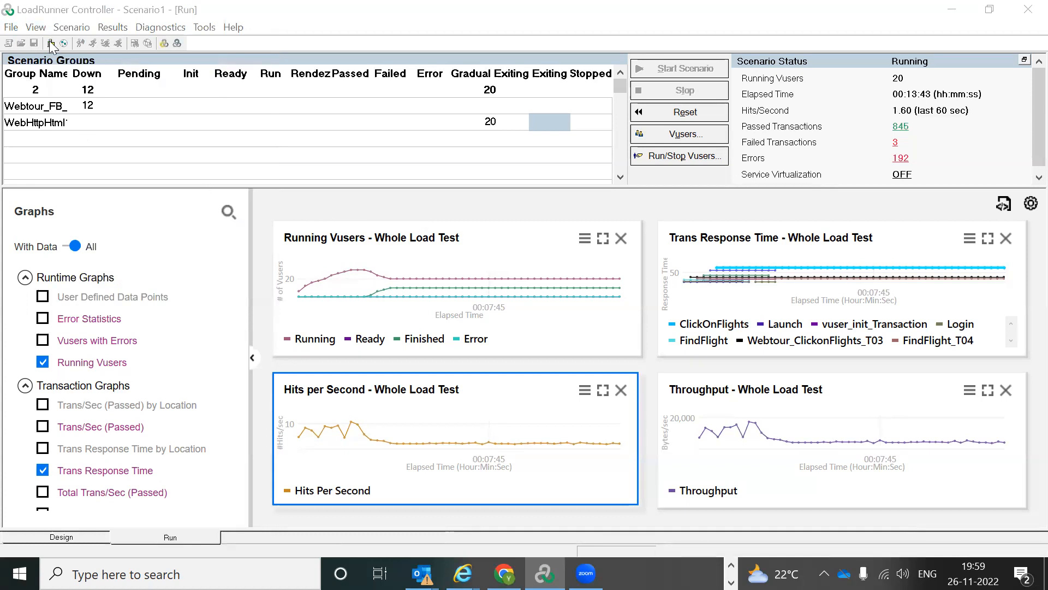
pyautogui.click(113, 27)
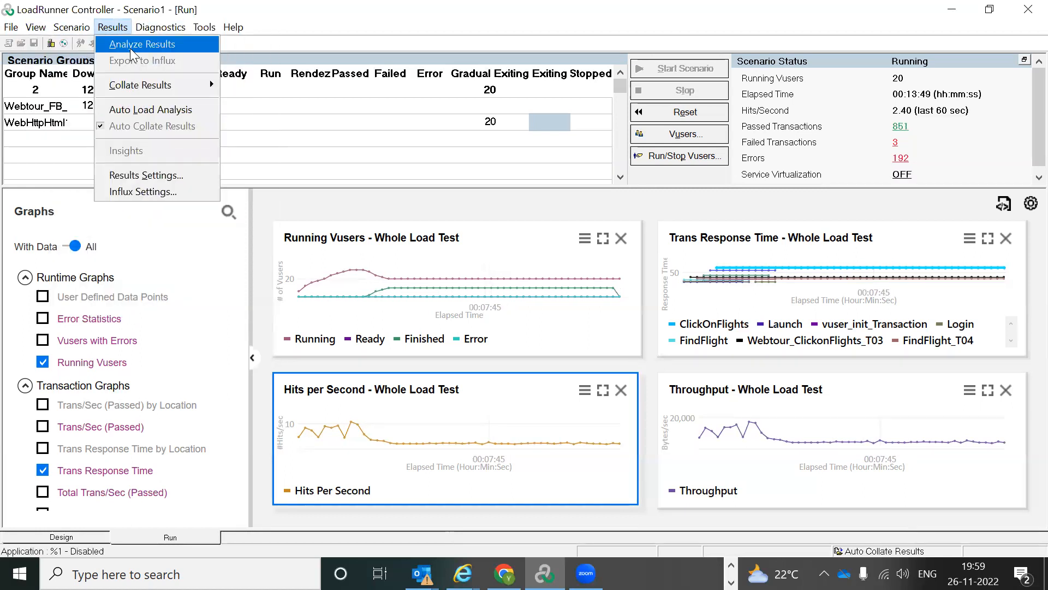
pyautogui.click(509, 258)
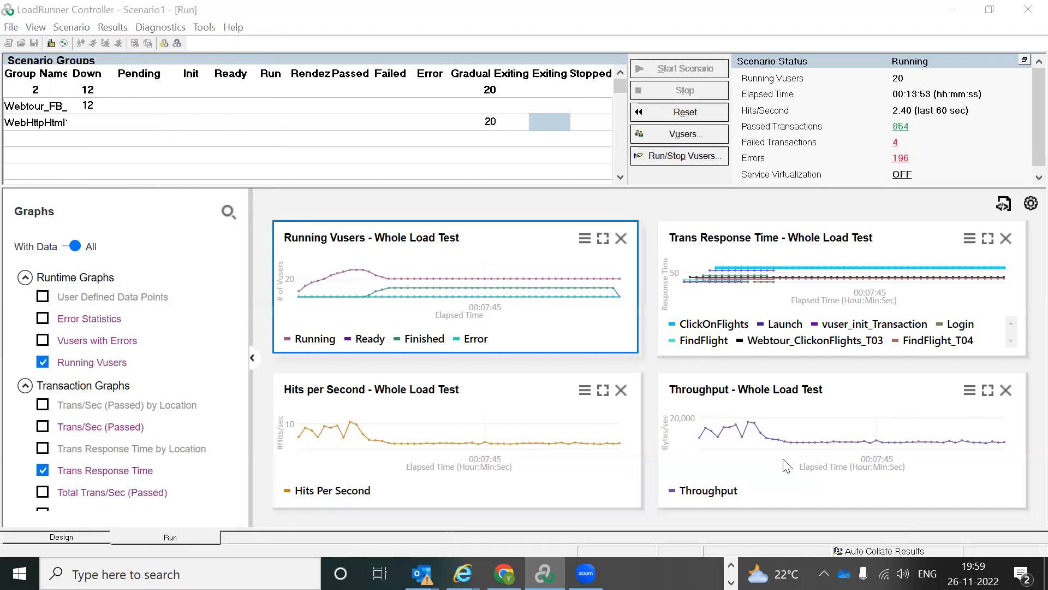
# Launch LoadRunner Analysis from the desktop and switch back to LoadRunner Controller
pyautogui.click(1047, 573)
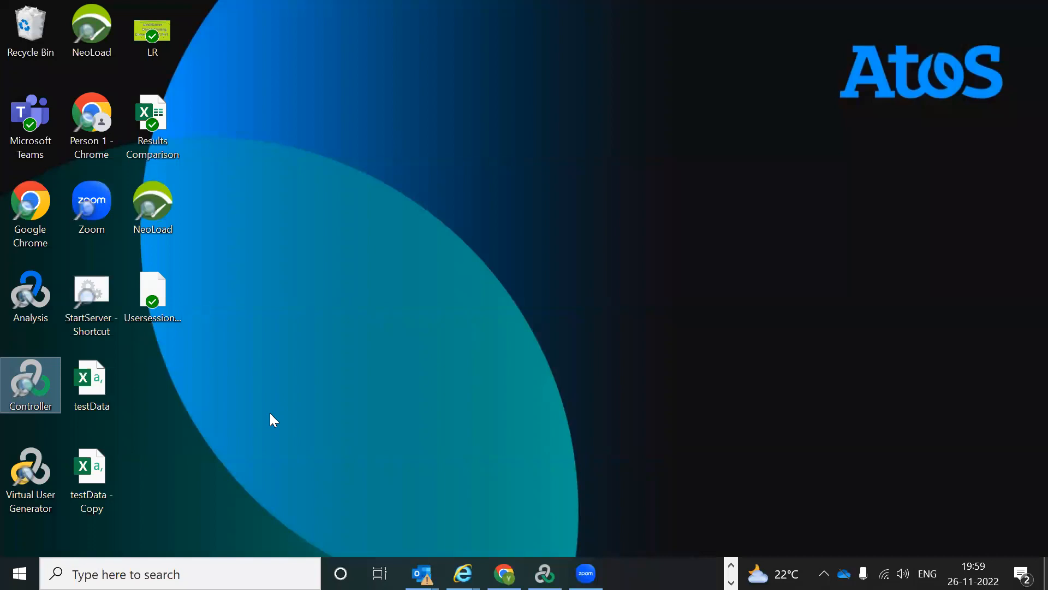
pyautogui.doubleClick(40, 300)
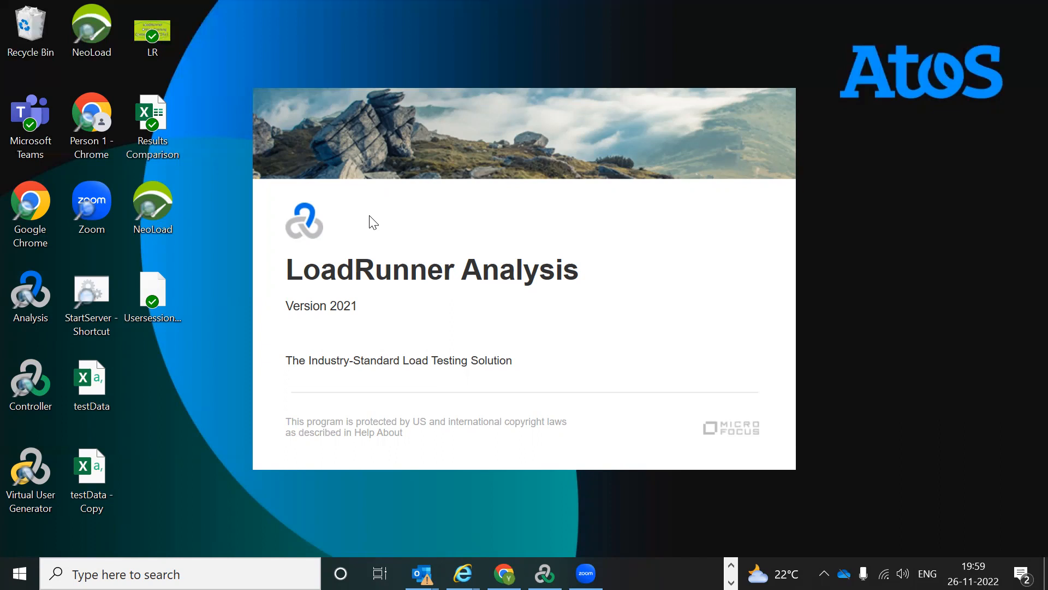
pyautogui.hotkey('alt', 'Tab')
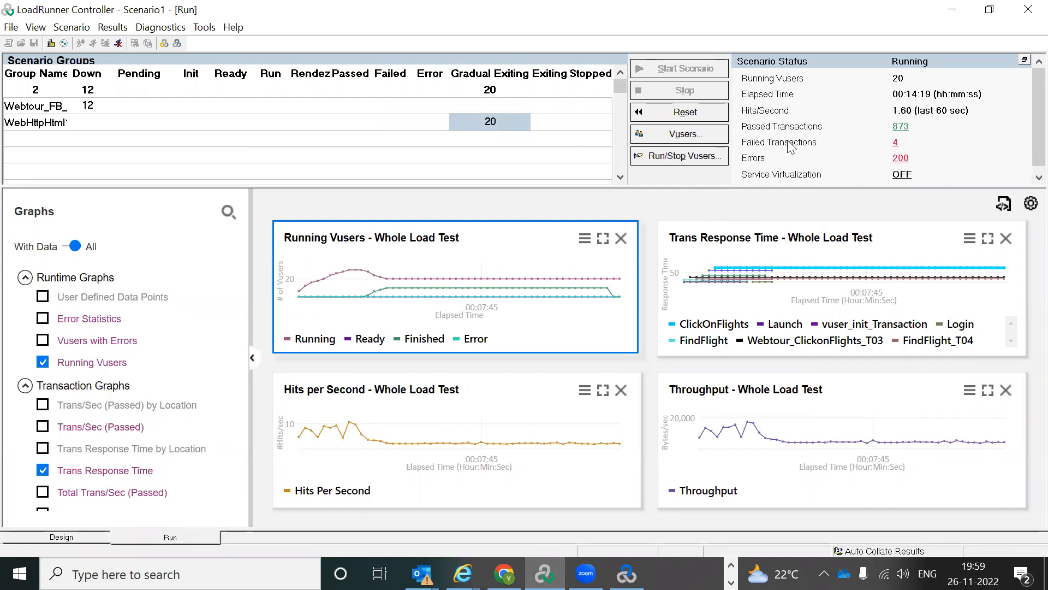
# Examine the status and elapsed time of every webhttphtml1 Vuser in the Vusers list and close it
pyautogui.click(703, 133)
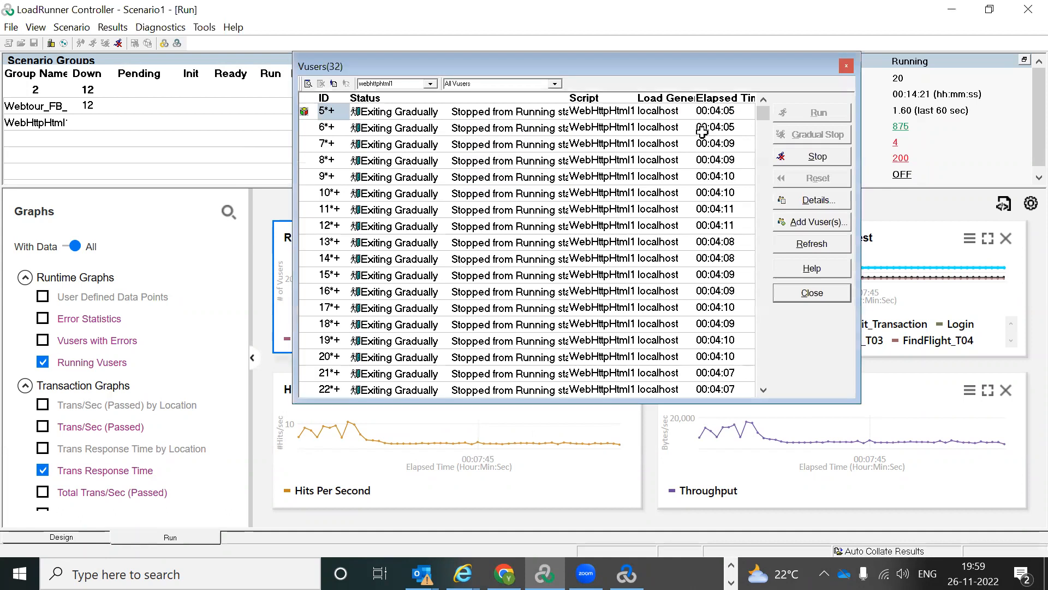
pyautogui.moveTo(760, 112); pyautogui.dragTo(777, 366)
pyautogui.click(762, 101)
pyautogui.click(763, 101)
pyautogui.click(763, 101)
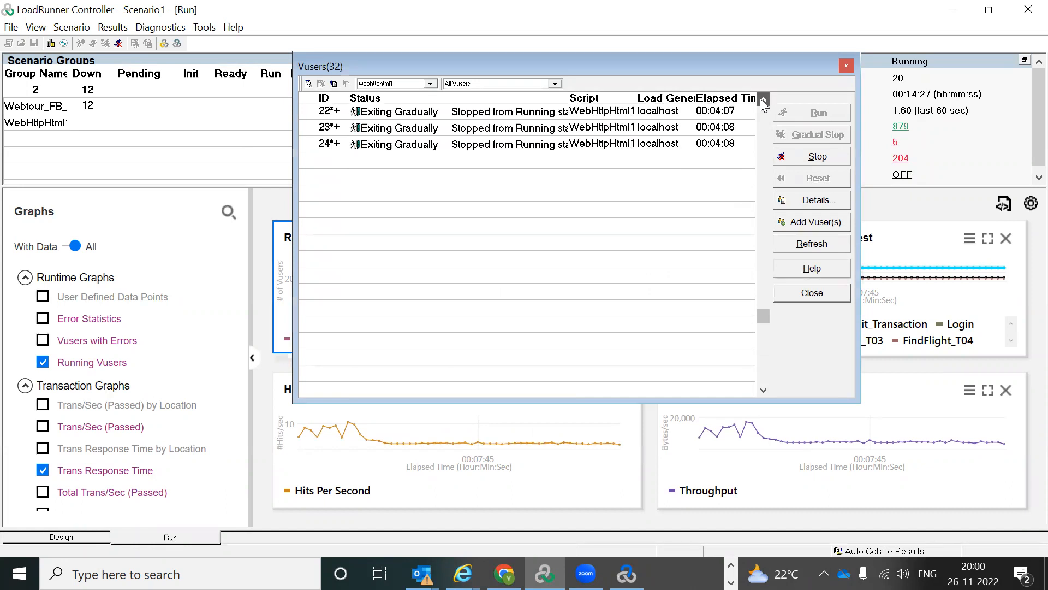
pyautogui.click(763, 101)
pyautogui.click(762, 101)
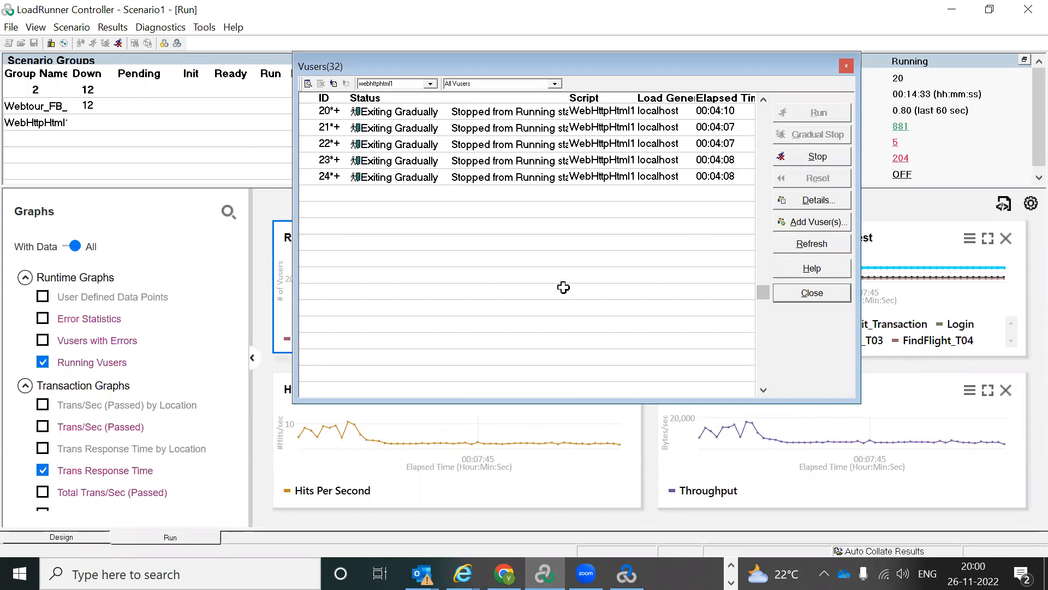
pyautogui.click(763, 100)
pyautogui.click(764, 100)
pyautogui.click(763, 100)
pyautogui.click(764, 100)
pyautogui.click(763, 100)
pyautogui.click(763, 100)
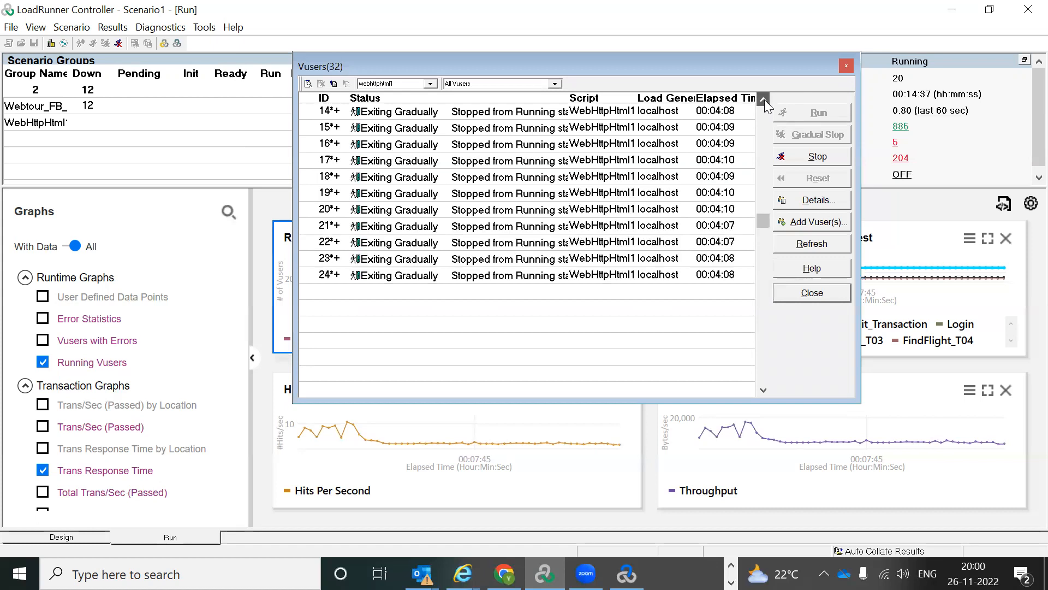
pyautogui.click(763, 100)
pyautogui.click(764, 100)
pyautogui.click(764, 100)
pyautogui.click(763, 100)
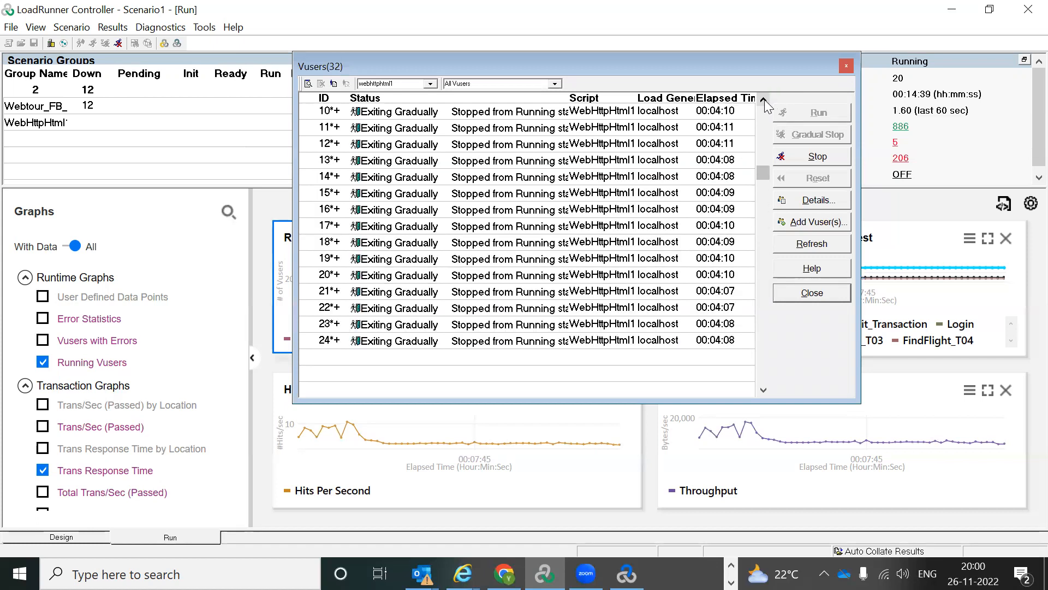
pyautogui.click(763, 100)
pyautogui.click(763, 100)
pyautogui.click(763, 100)
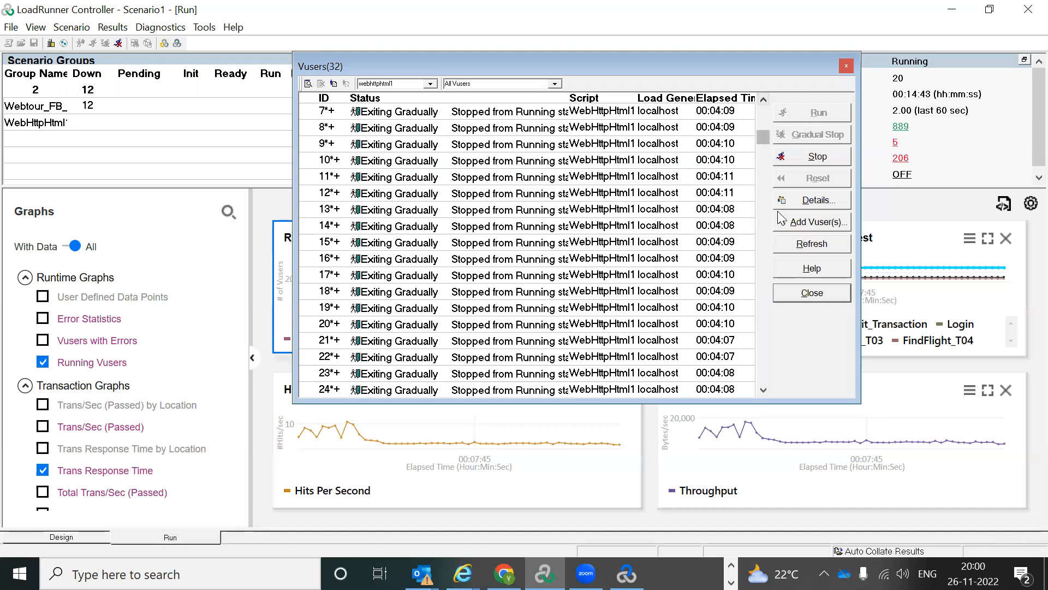
pyautogui.click(766, 110)
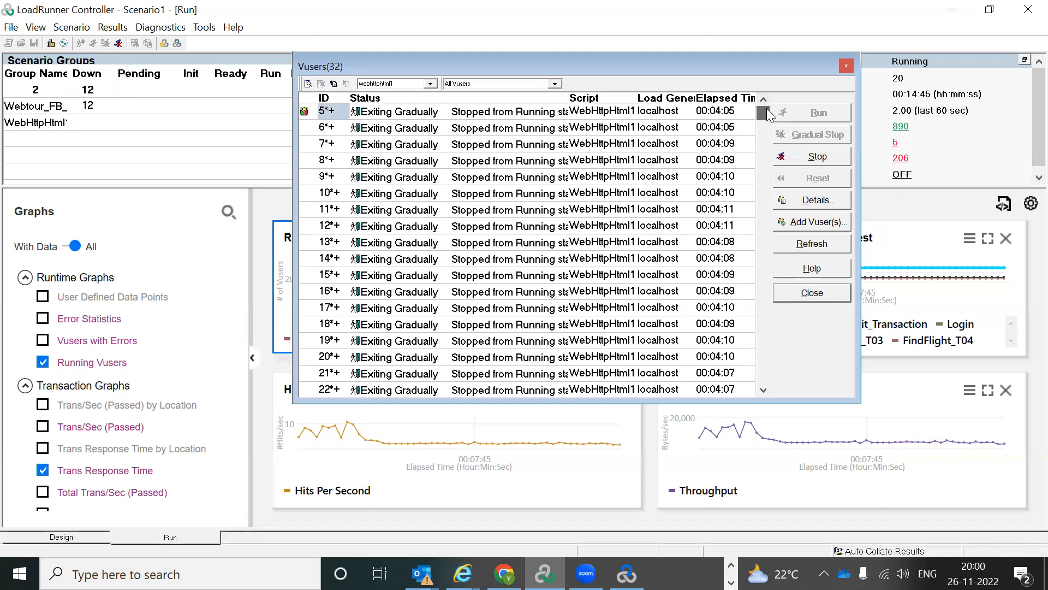
pyautogui.click(846, 67)
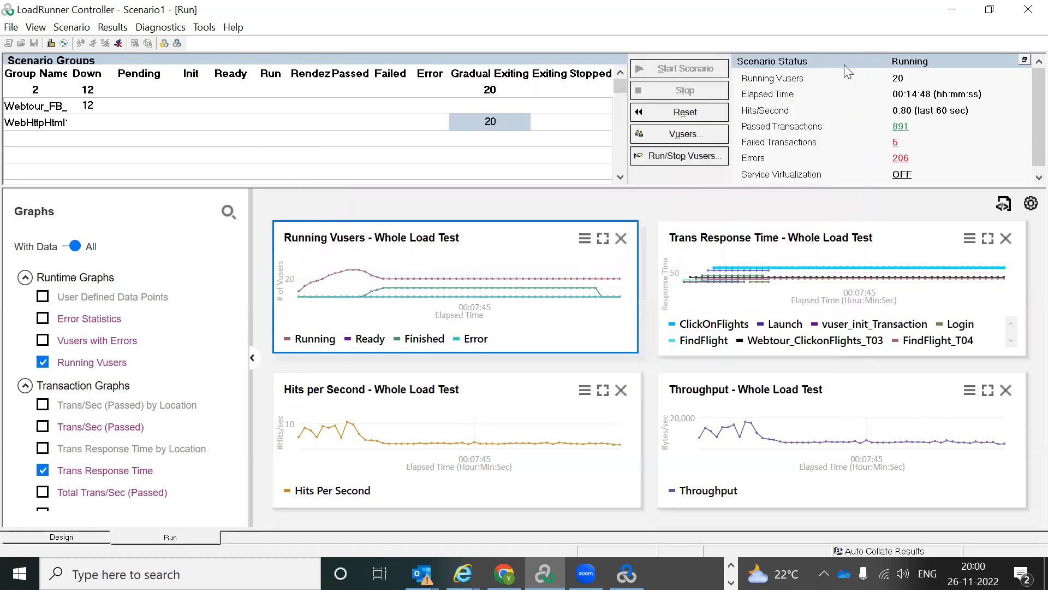
# Examine the scenario's error messages in the Output window, widening the Sample Message Text column to read them, and close the window
pyautogui.click(901, 158)
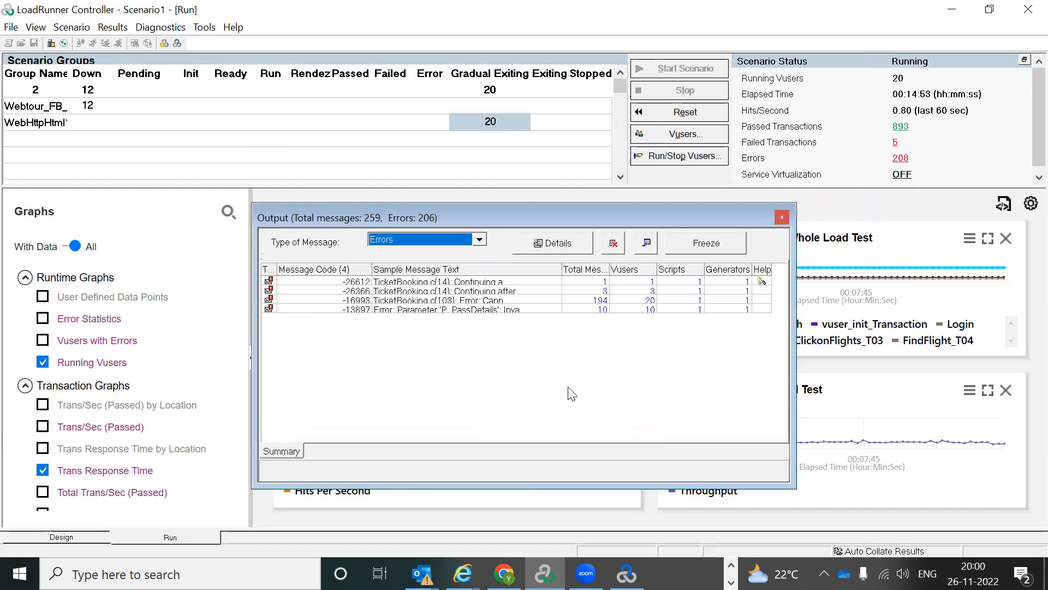
pyautogui.click(485, 310)
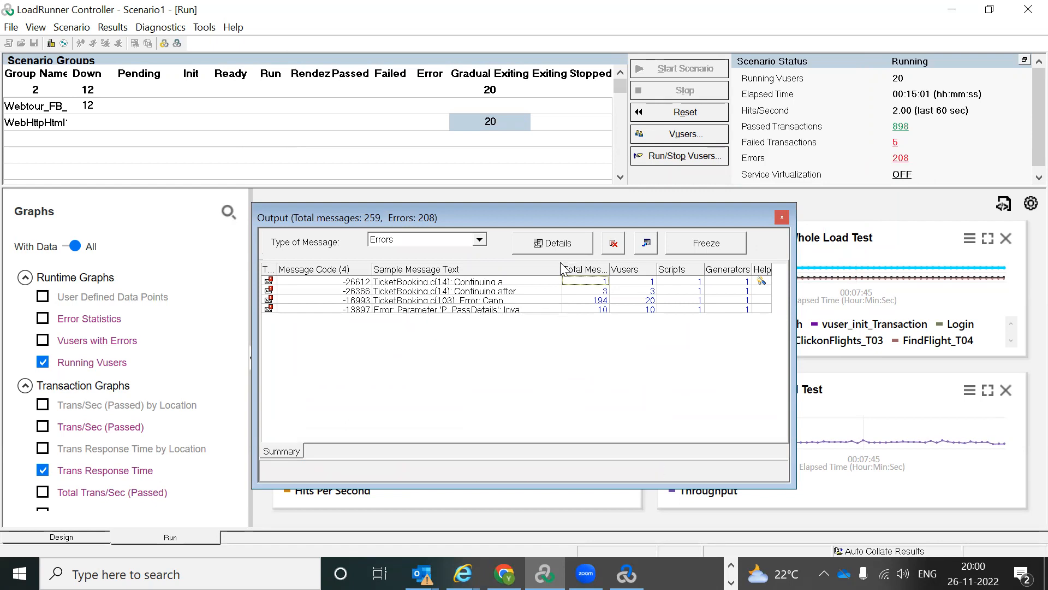
pyautogui.moveTo(658, 270); pyautogui.dragTo(671, 271)
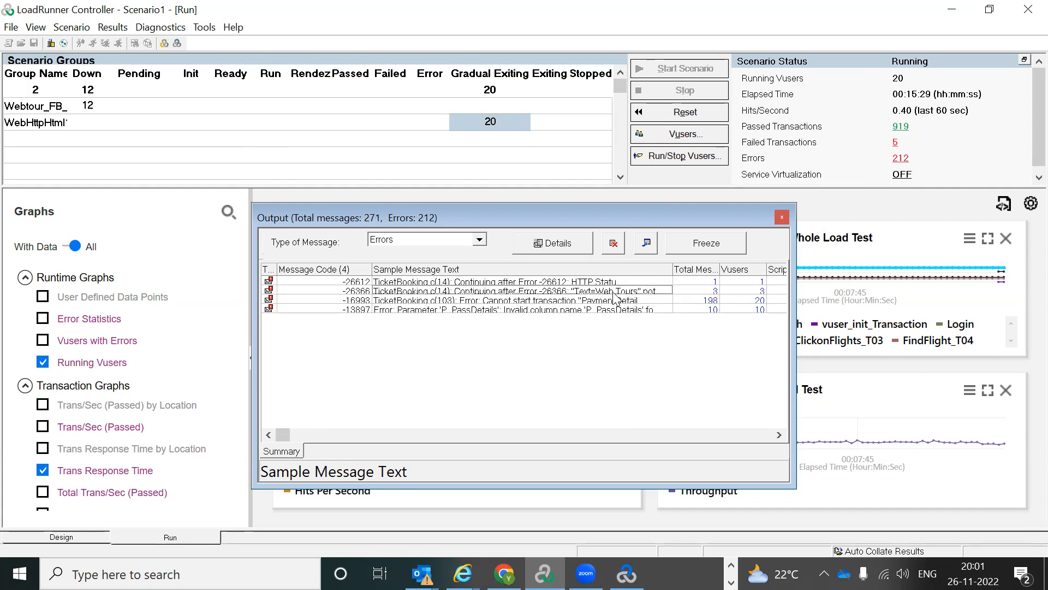
pyautogui.click(644, 300)
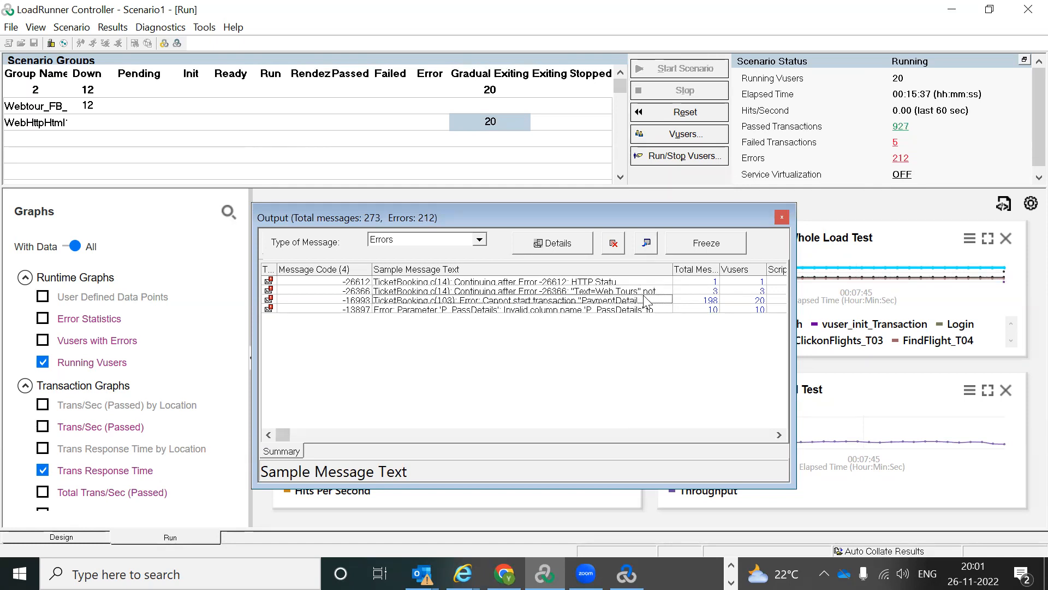
pyautogui.click(640, 294)
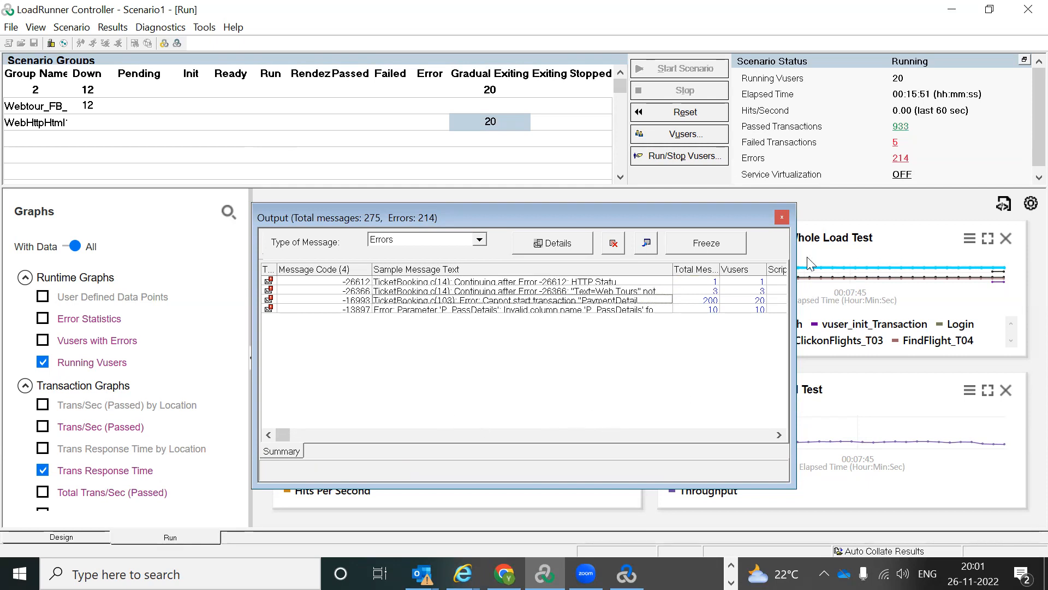
pyautogui.click(782, 218)
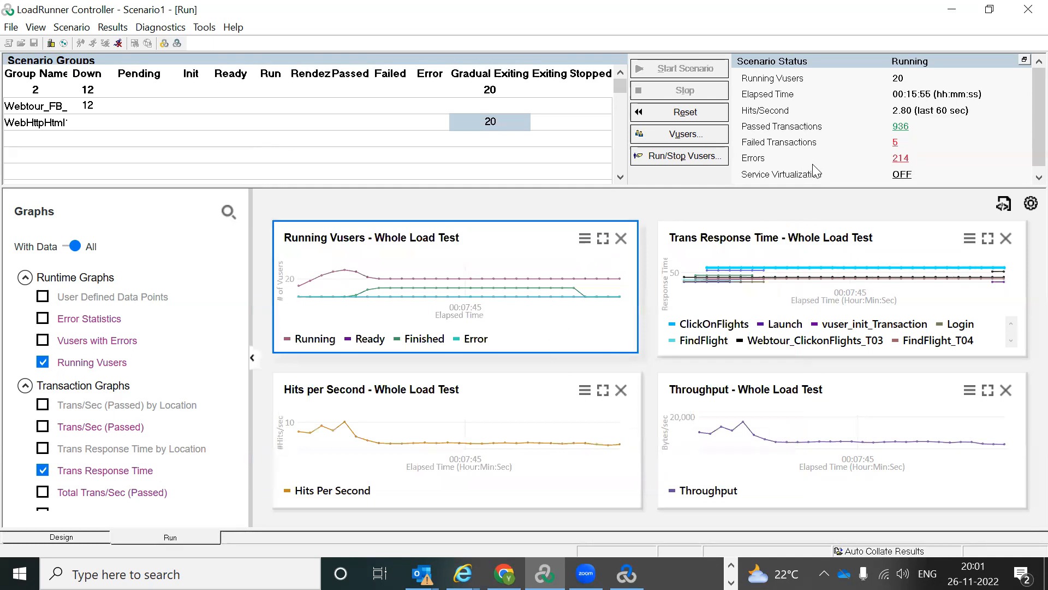
# Request a stop of the webtour_fb_11112022 and webhttphtml1 Vusers through the Run/Stop Vusers dialog and close it
pyautogui.click(689, 156)
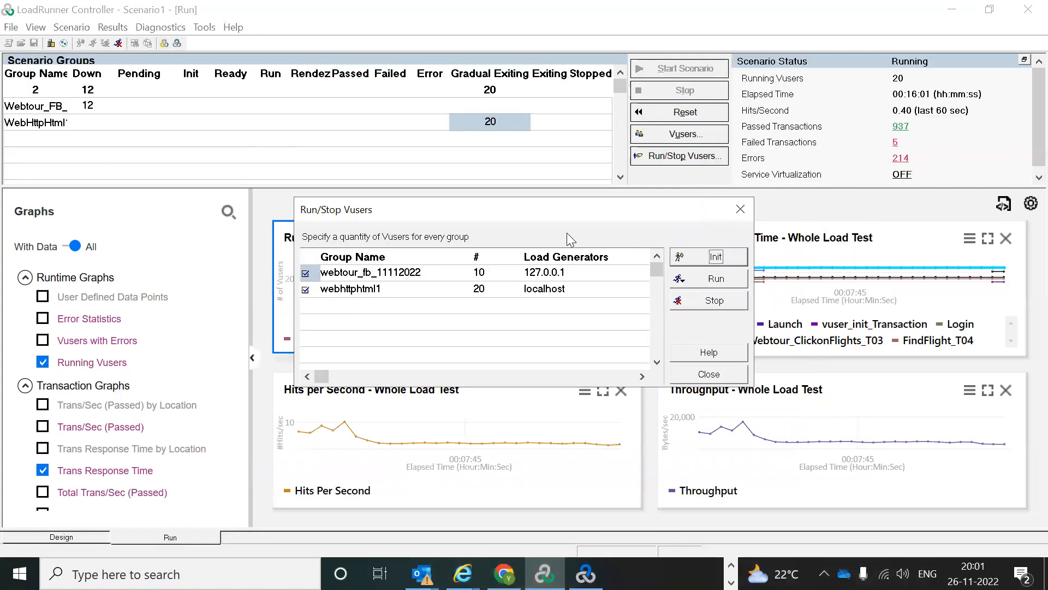
pyautogui.click(741, 213)
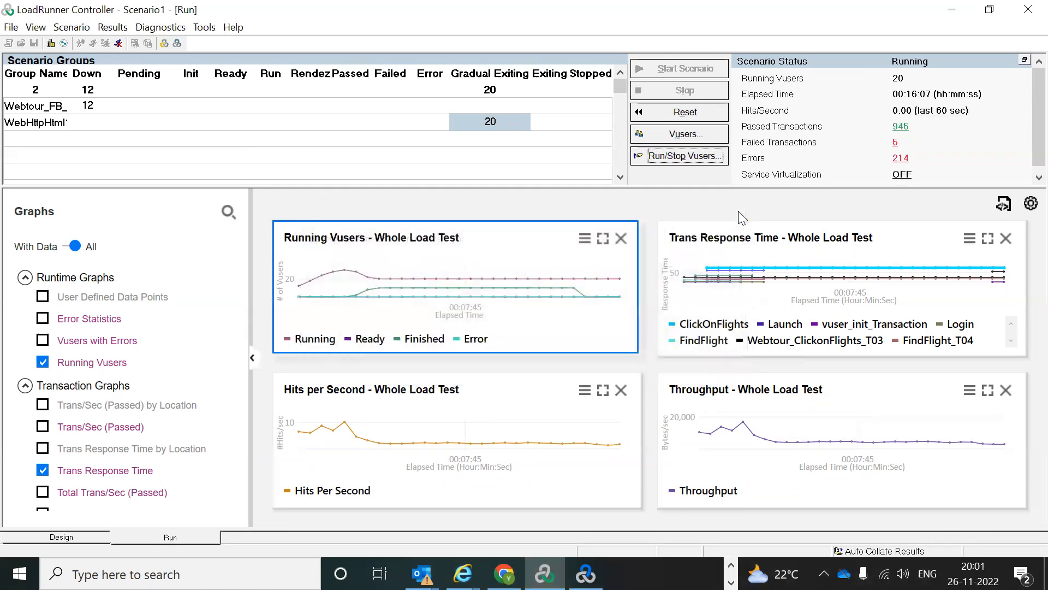
pyautogui.click(673, 158)
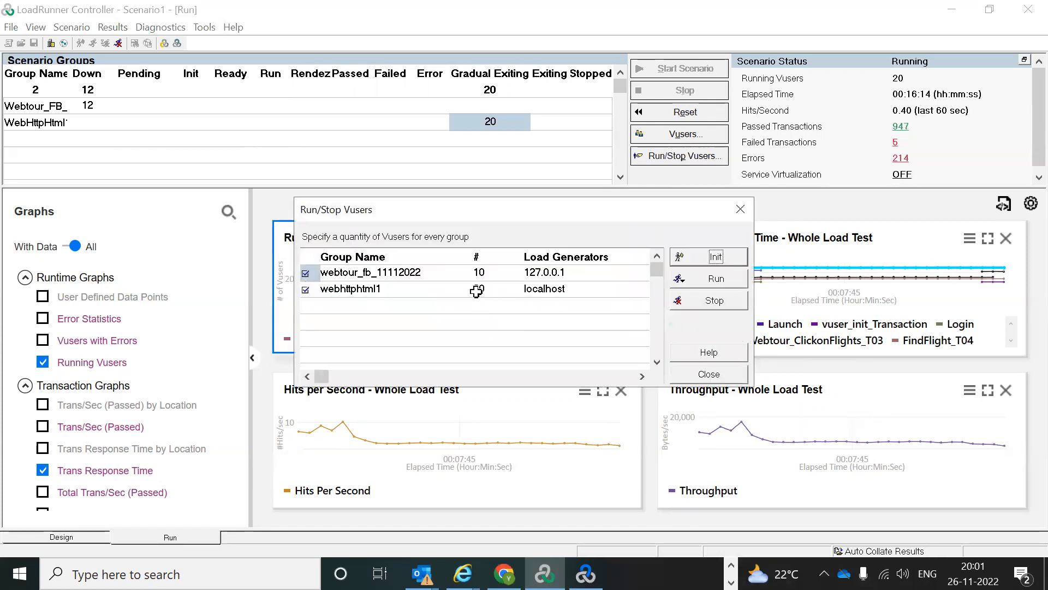
pyautogui.click(477, 290)
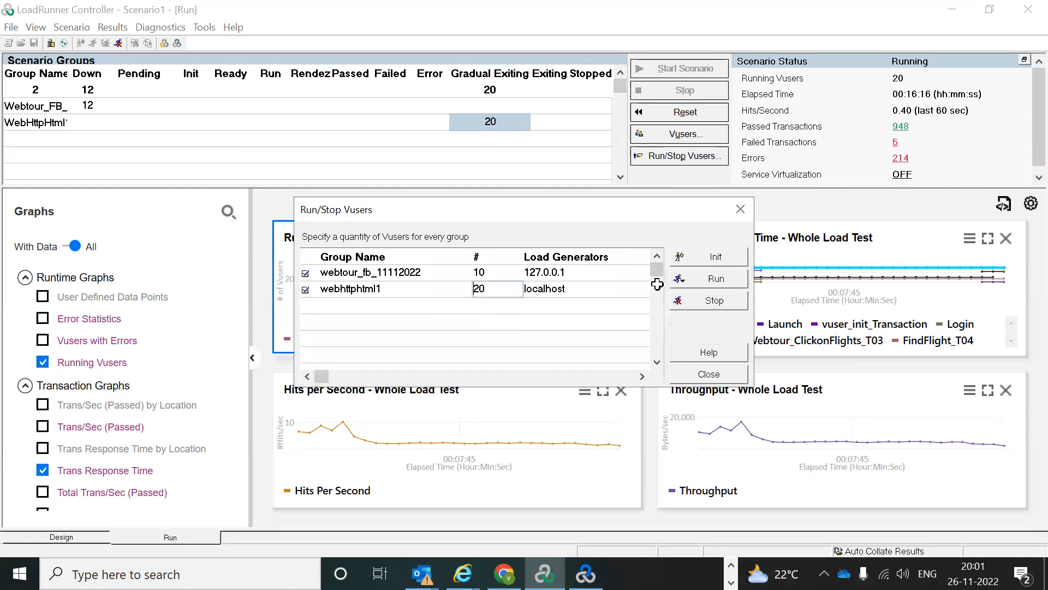
pyautogui.click(703, 303)
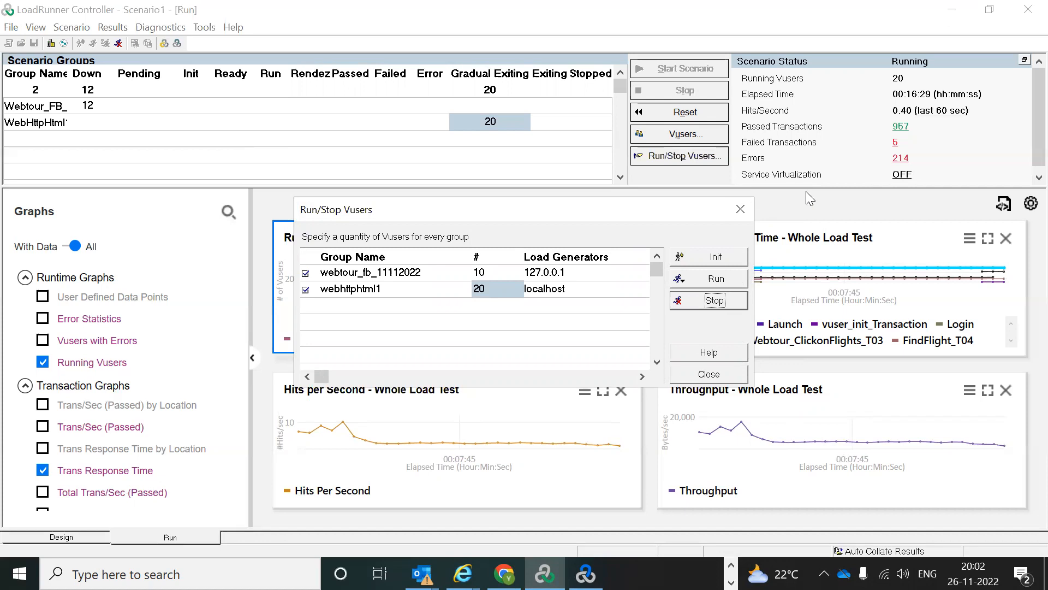
pyautogui.click(737, 213)
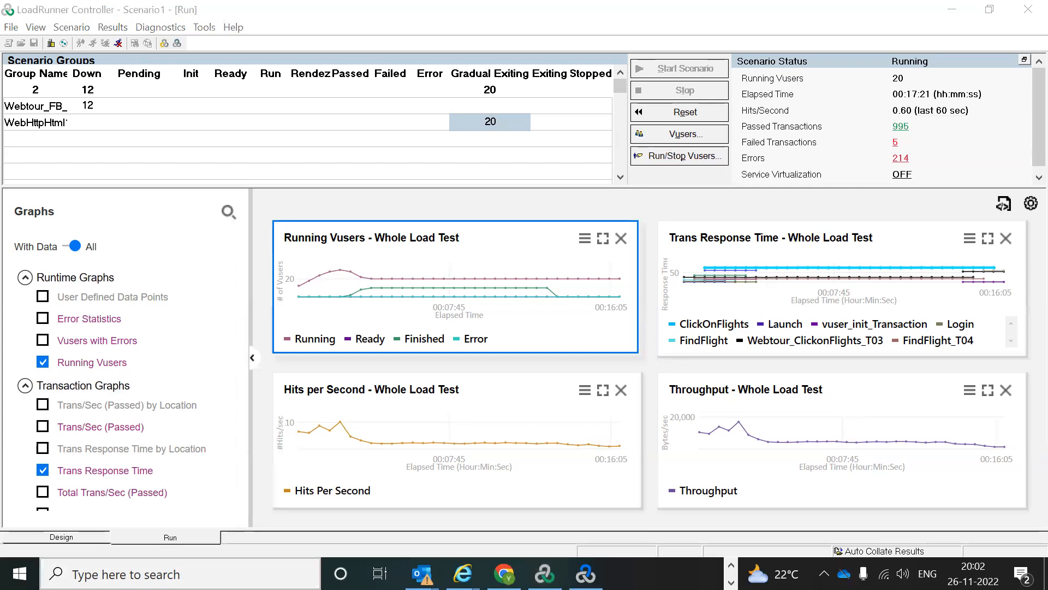
# Open Calculator, multiply 1000 by 4, divide the product by 100, and minimize Calculator
pyautogui.write('cal')
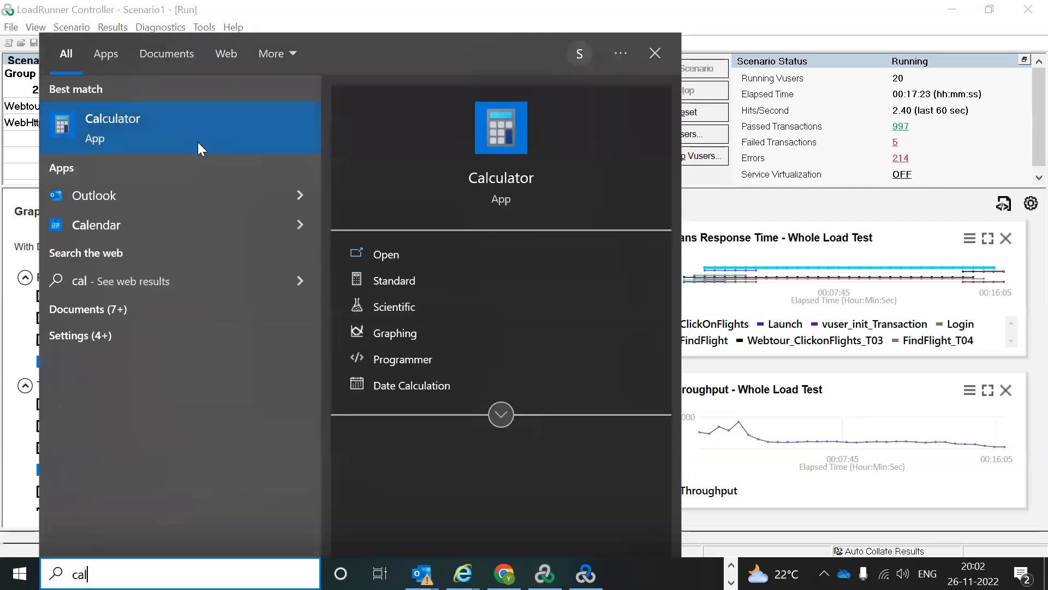
pyautogui.click(191, 136)
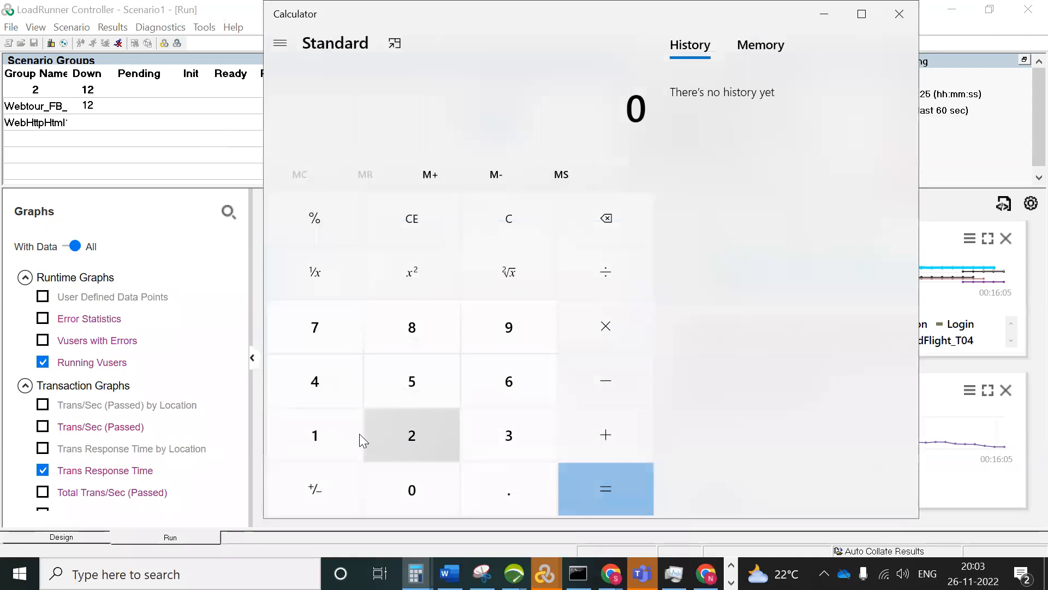
pyautogui.click(321, 428)
pyautogui.doubleClick(409, 506)
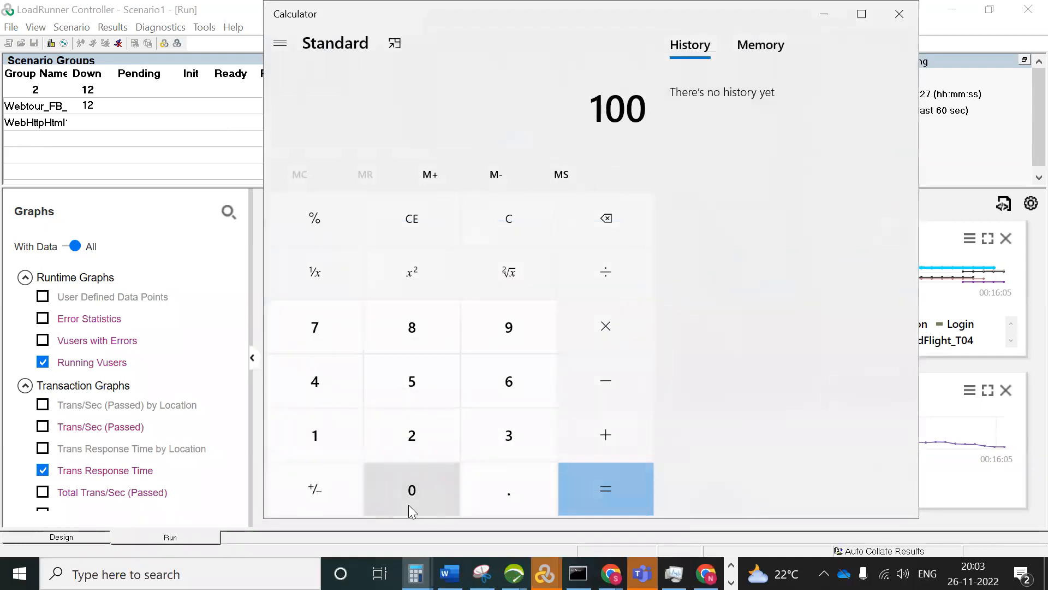
pyautogui.click(408, 504)
pyautogui.click(614, 329)
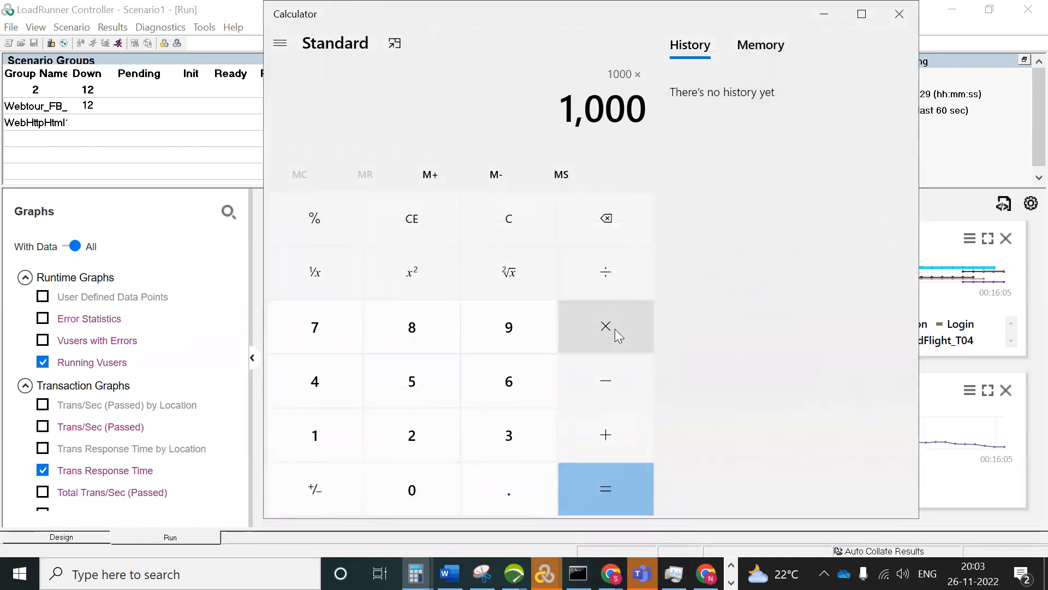
pyautogui.click(315, 394)
pyautogui.click(627, 274)
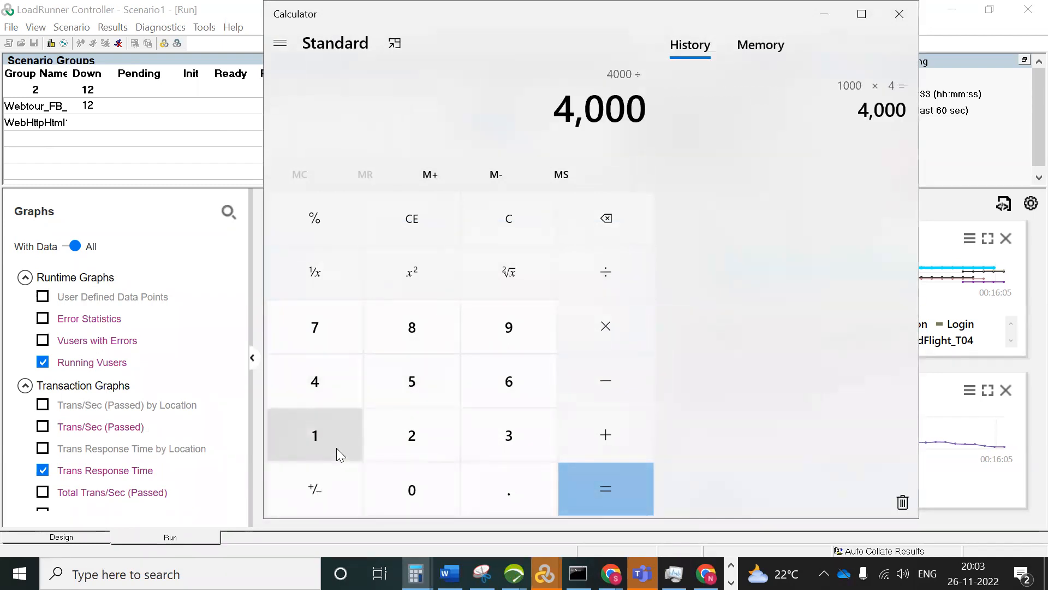
pyautogui.click(336, 448)
pyautogui.doubleClick(394, 494)
pyautogui.click(598, 494)
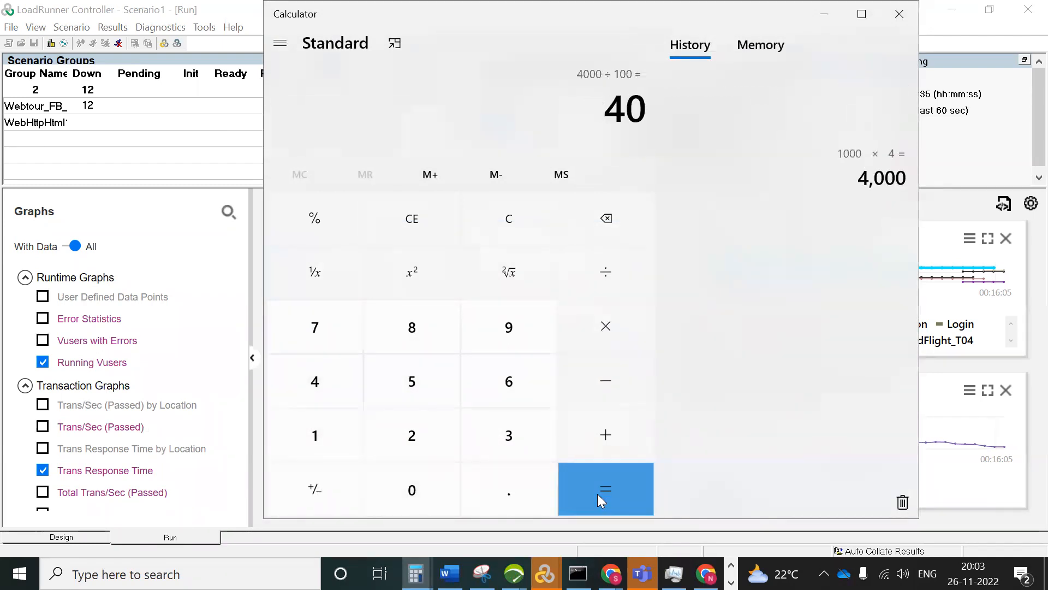
pyautogui.click(824, 13)
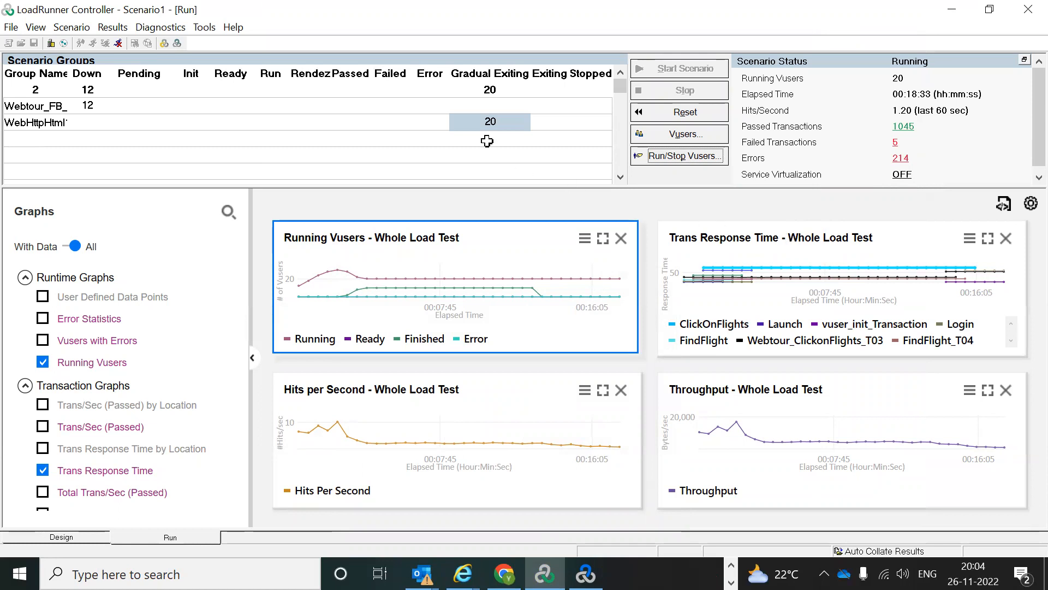
# Select all webhttphtml1 Vusers in the group's Vusers list, stop them immediately instead of gradually, and close the list
pyautogui.doubleClick(482, 122)
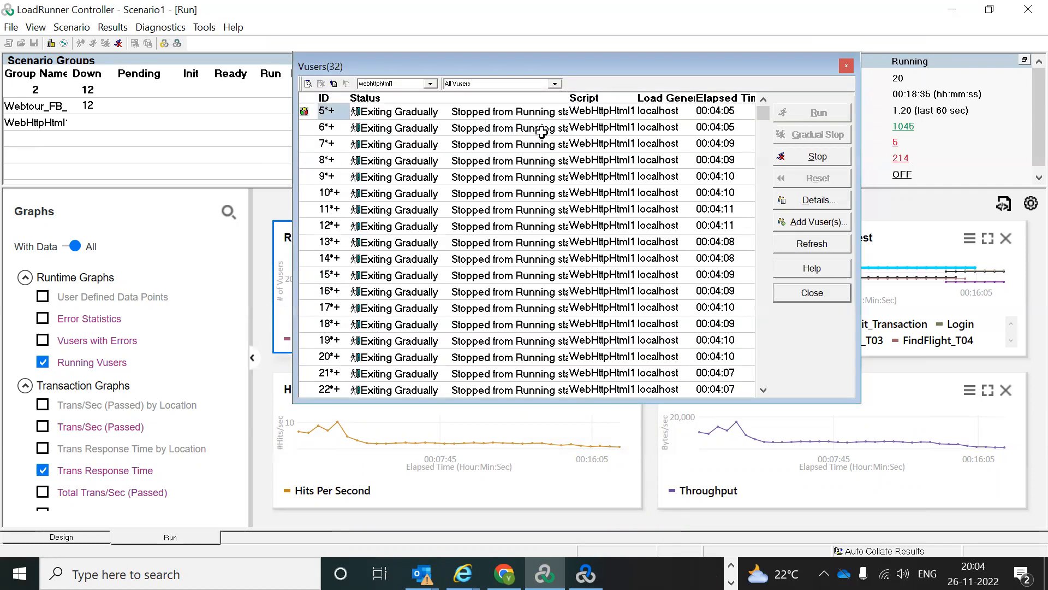
pyautogui.moveTo(375, 116); pyautogui.dragTo(374, 121)
pyautogui.hotkey('shift', 'Down')
pyautogui.hotkey('shift', 'Down')
pyautogui.hotkey('shift', 'Down')
pyautogui.hotkey('shift', 'Down')
pyautogui.hotkey('shift', 'Down')
pyautogui.hotkey('shift', 'Down')
pyautogui.hotkey('shift', 'Down')
pyautogui.hotkey('shift', 'Down')
pyautogui.hotkey('shift', 'Down')
pyautogui.hotkey('shift', 'Down')
pyautogui.hotkey('shift', 'Down')
pyautogui.hotkey('shift', 'Down')
pyautogui.hotkey('shift', 'Down')
pyautogui.hotkey('shift', 'Down')
pyautogui.hotkey('shift', 'Down')
pyautogui.hotkey('shift', 'Down')
pyautogui.hotkey('shift', 'Down')
pyautogui.hotkey('shift', 'Down')
pyautogui.hotkey('shift', 'Down')
pyautogui.hotkey('shift', 'Down')
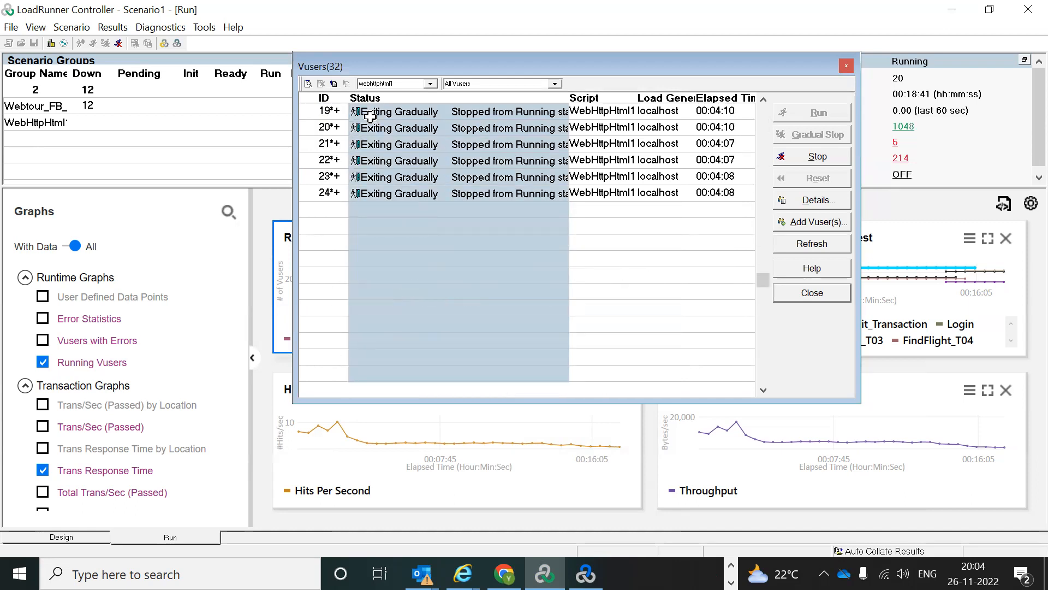
pyautogui.click(311, 192)
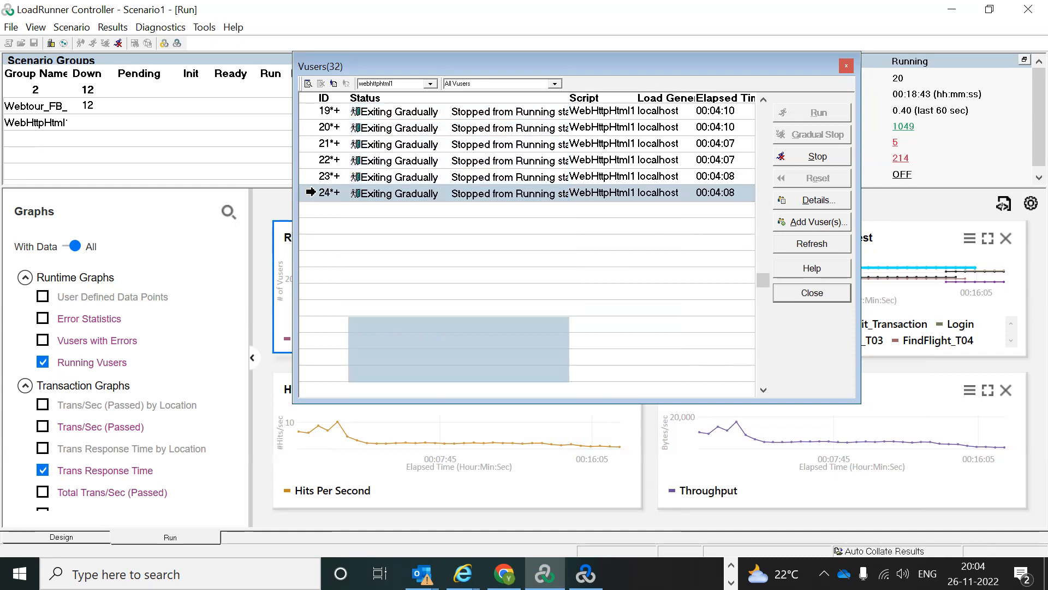
pyautogui.hotkey('shift', 'Up')
pyautogui.hotkey('shift', 'Up')
pyautogui.hotkey('shift', 'Up')
pyautogui.hotkey('shift', 'Up')
pyautogui.hotkey('shift', 'Up')
pyautogui.hotkey('shift', 'Up')
pyautogui.hotkey('shift', 'Up')
pyautogui.hotkey('shift', 'Up')
pyautogui.hotkey('shift', 'Up')
pyautogui.hotkey('shift', 'Up')
pyautogui.hotkey('shift', 'Up')
pyautogui.hotkey('shift', 'Up')
pyautogui.hotkey('shift', 'Up')
pyautogui.hotkey('shift', 'Up')
pyautogui.hotkey('shift', 'Up')
pyautogui.hotkey('shift', 'Up')
pyautogui.hotkey('shift', 'Up')
pyautogui.hotkey('shift', 'Up')
pyautogui.hotkey('shift', 'Up')
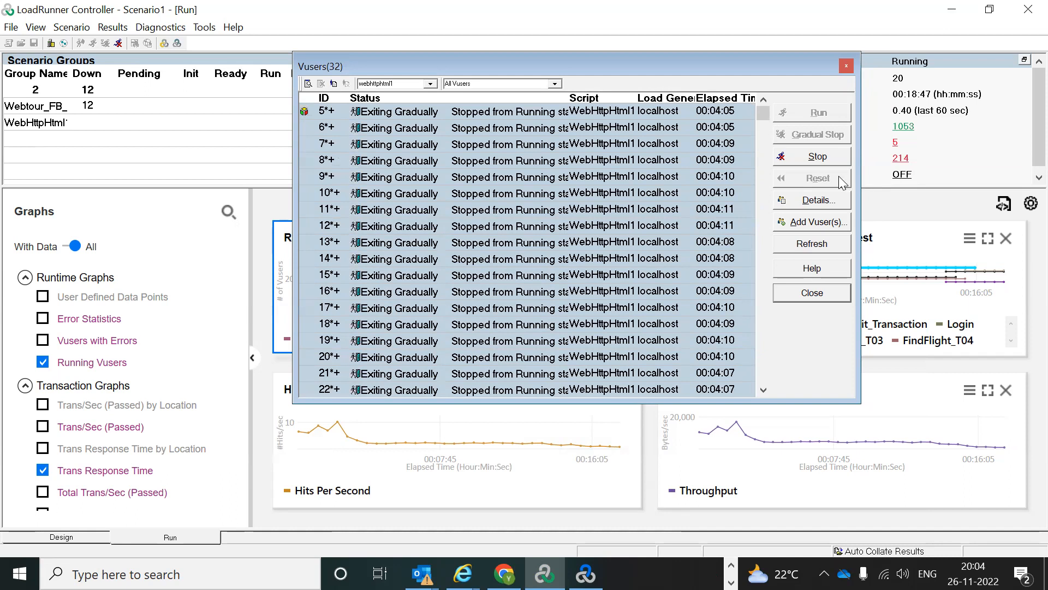
pyautogui.click(816, 157)
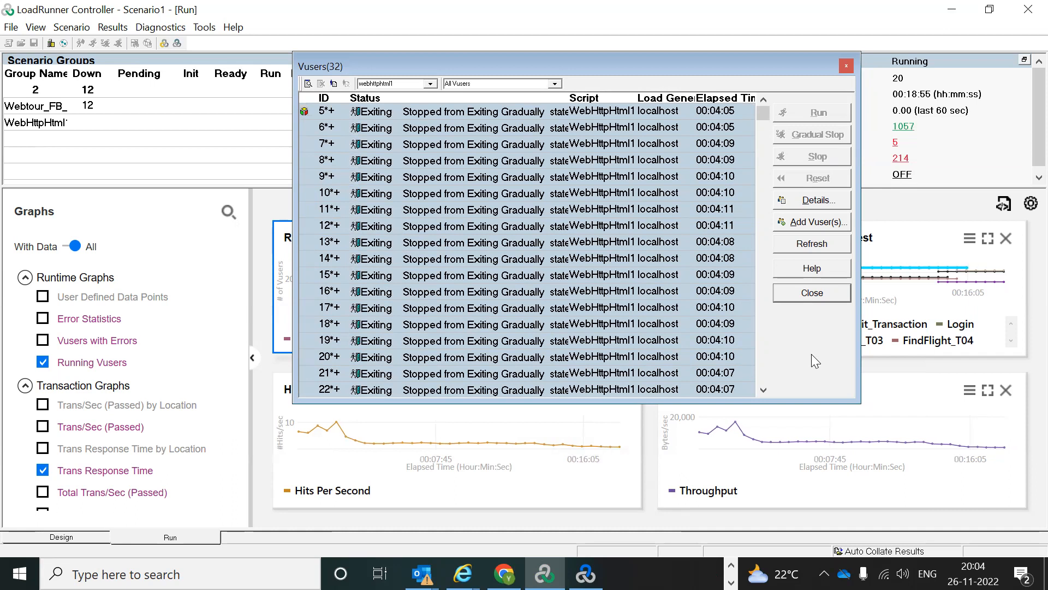
pyautogui.click(846, 65)
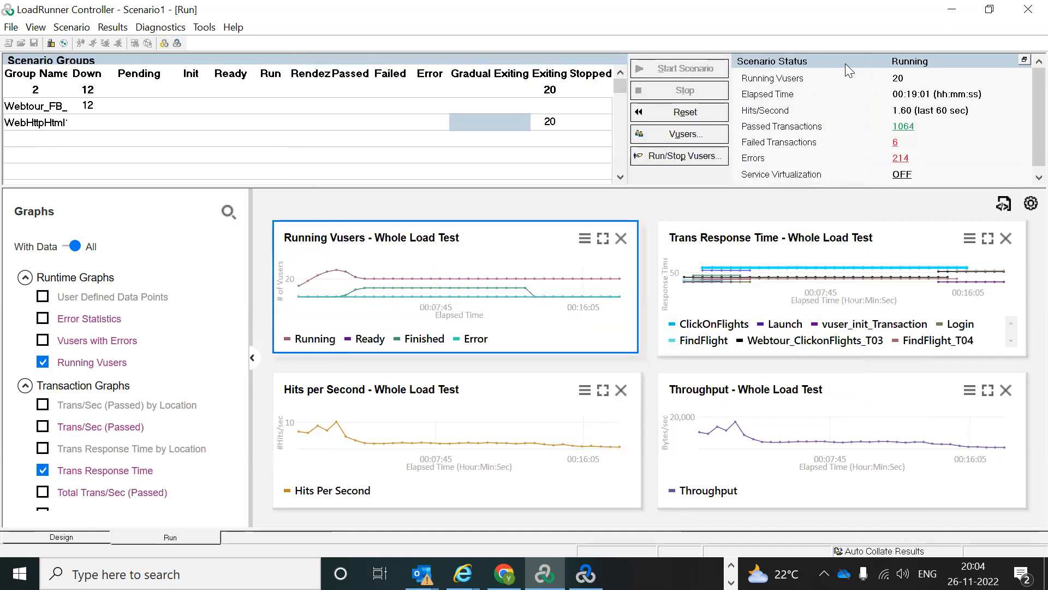
pyautogui.click(555, 127)
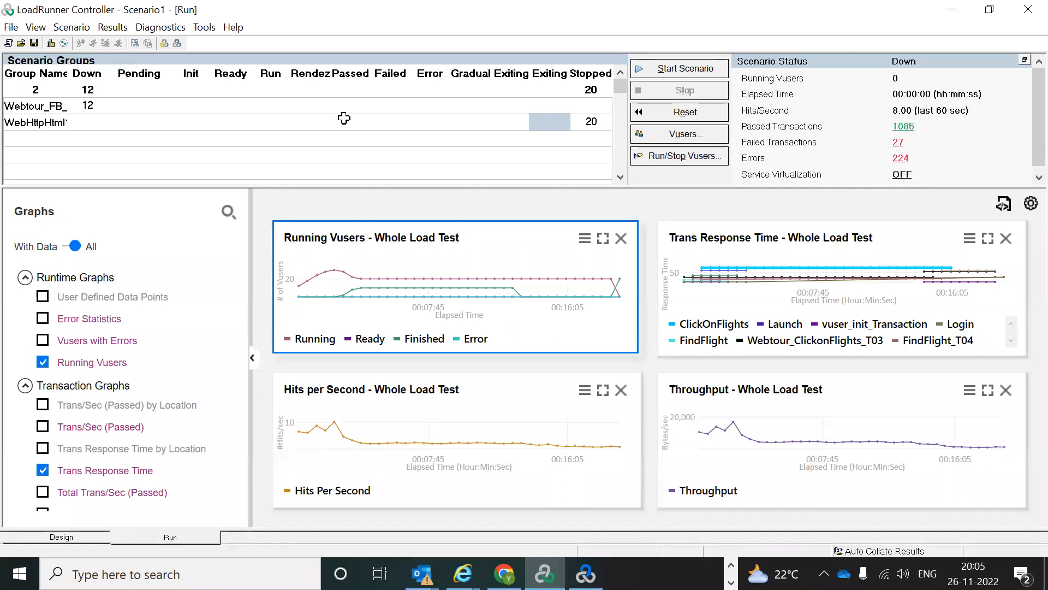
# Analyze the finished scenario's results in LoadRunner Analysis, maximize its window and load the complete analysis data
pyautogui.click(113, 28)
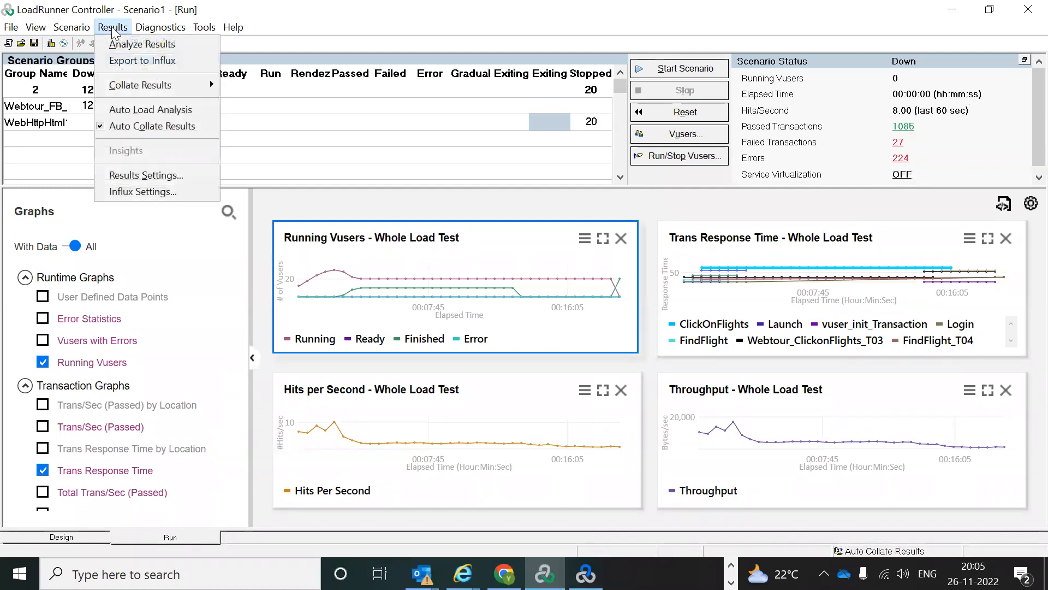
pyautogui.click(132, 46)
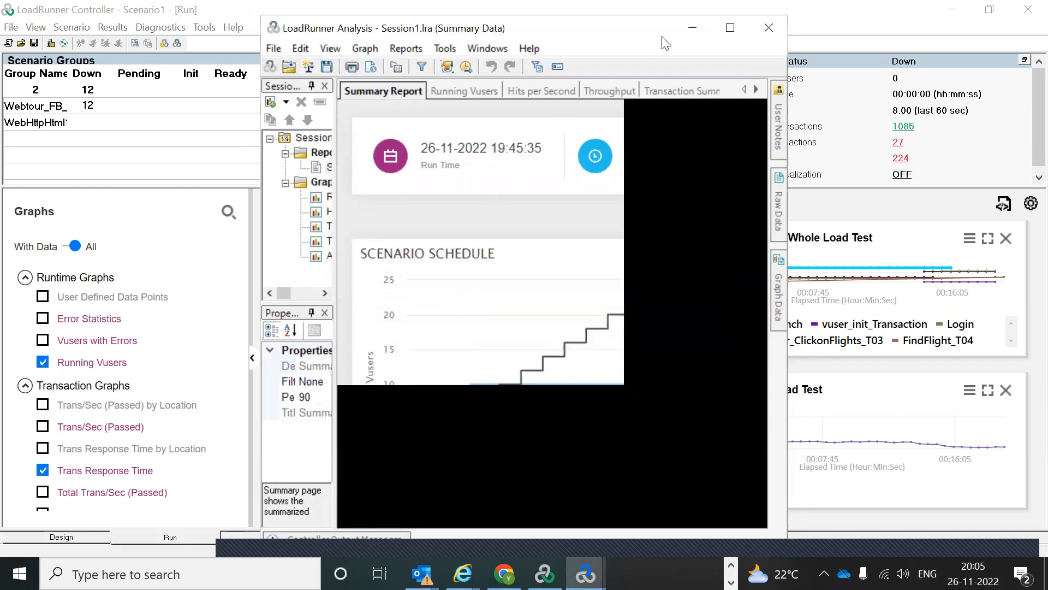
pyautogui.click(730, 28)
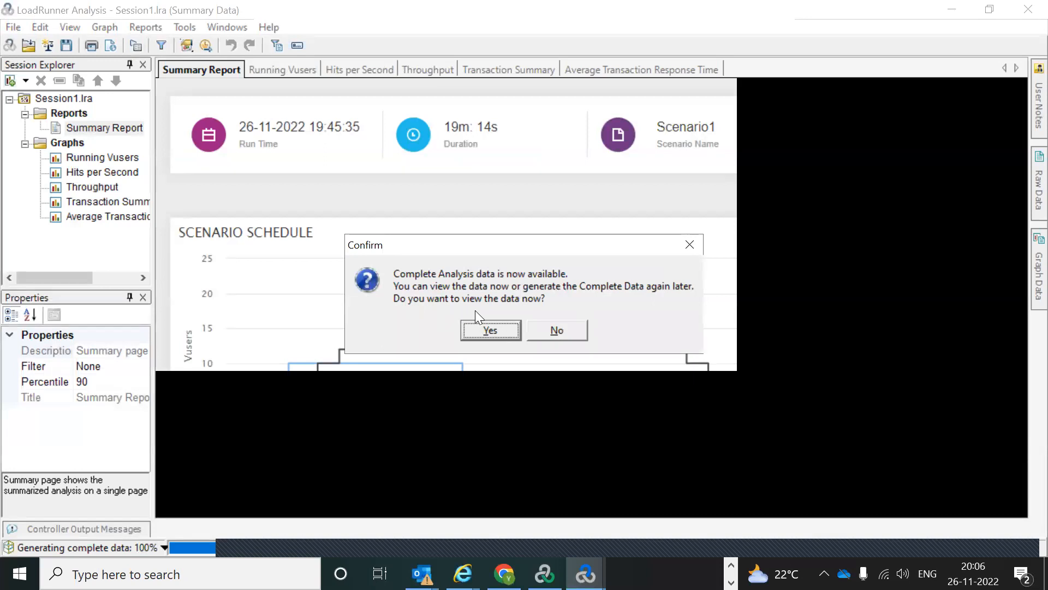
pyautogui.click(500, 329)
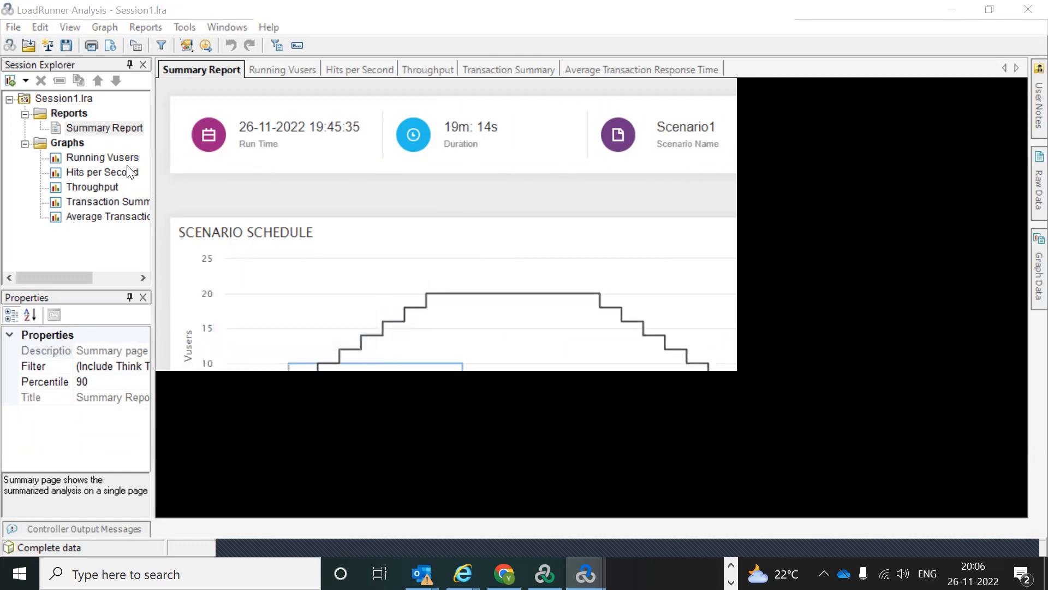
# Review the Running Vusers, Hits per Second, Transaction Summary and Average Transaction Response Time graphs, enlarging the legend to list every transaction
pyautogui.click(103, 159)
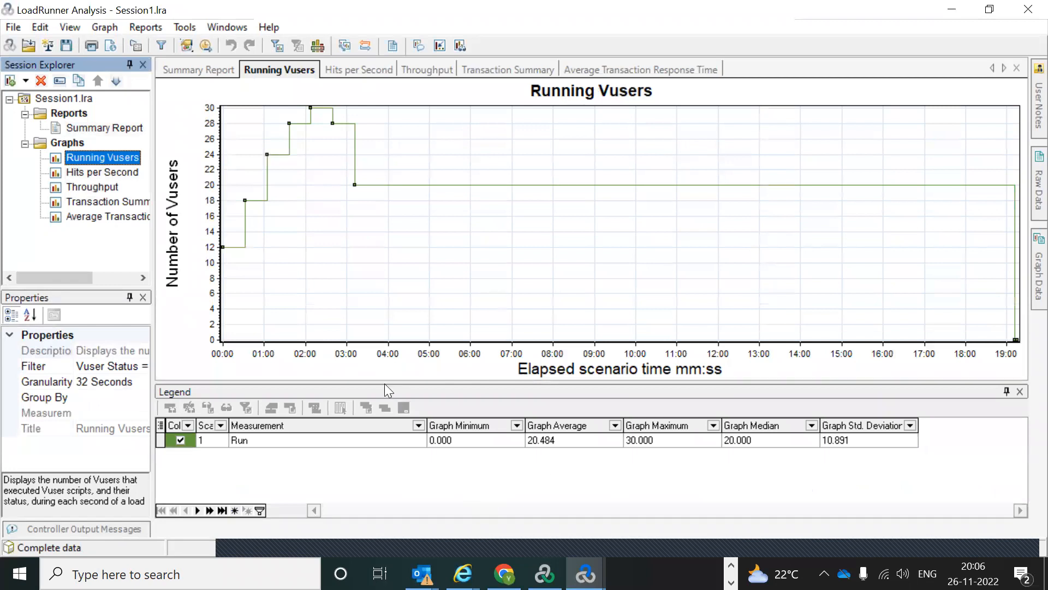
pyautogui.click(91, 171)
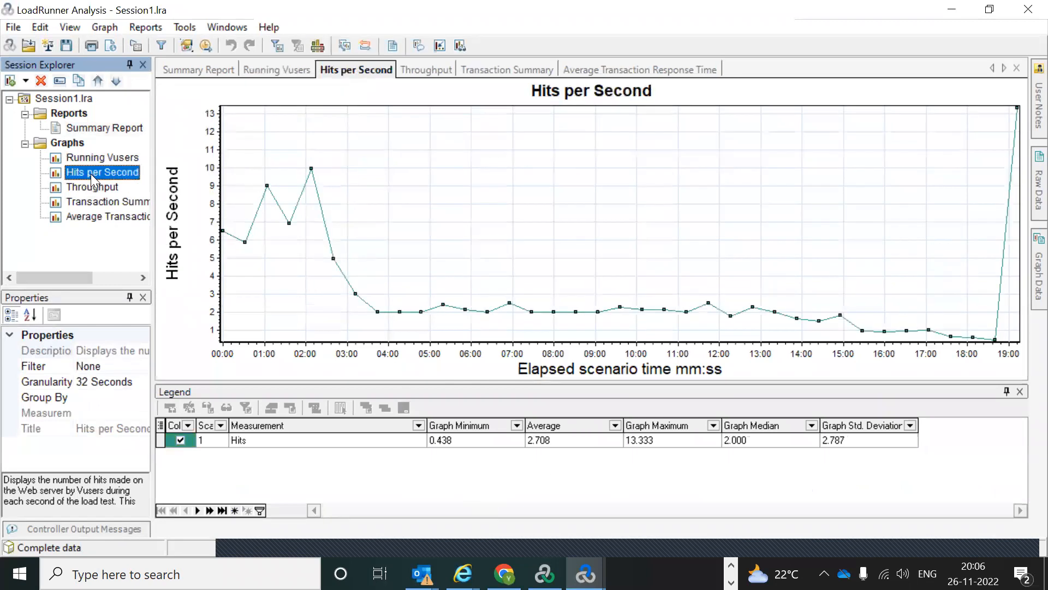
pyautogui.click(94, 207)
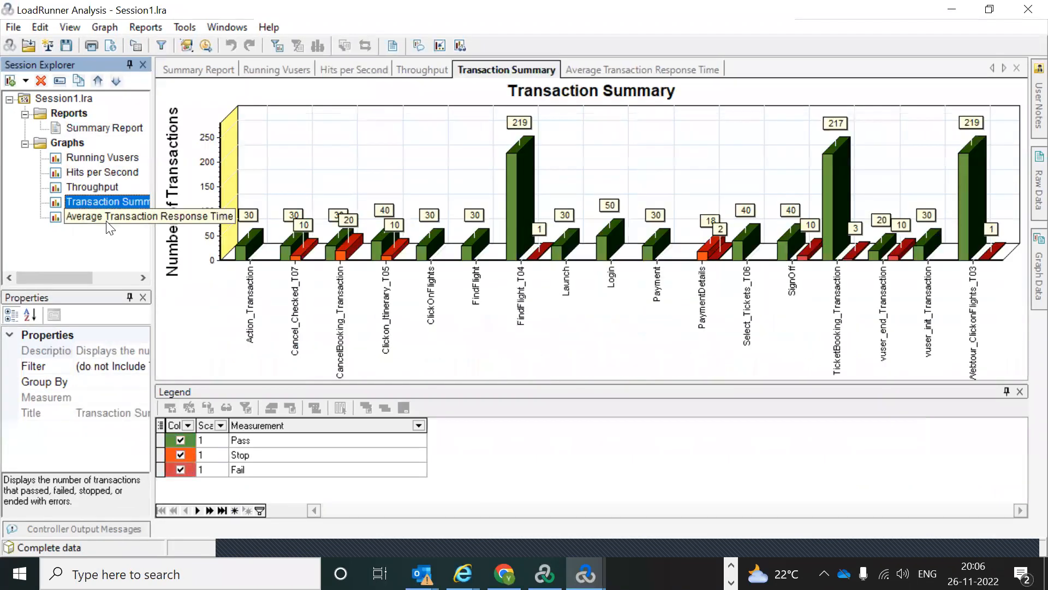
pyautogui.click(105, 223)
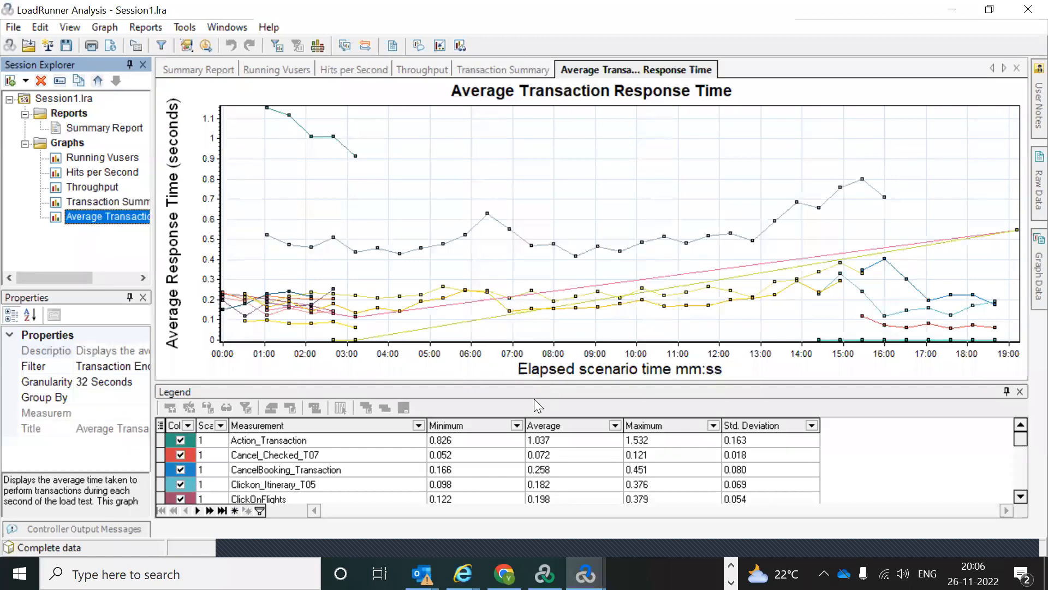
pyautogui.moveTo(529, 381); pyautogui.dragTo(529, 185)
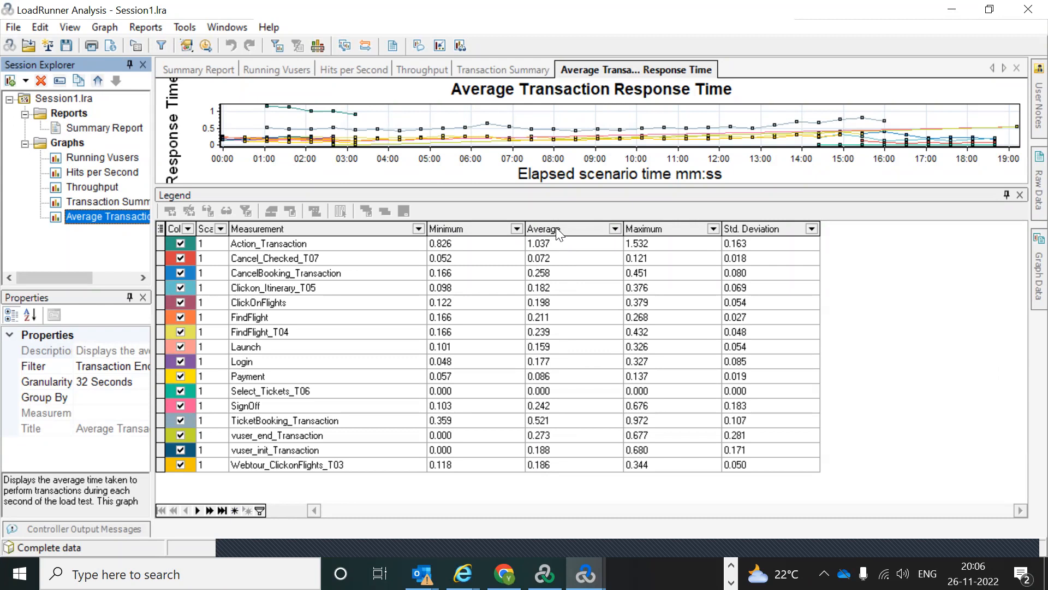
# Revisit the Summary Report and Running Vusers graph, and enlarge the Average Transaction Response Time graph above its legend
pyautogui.click(85, 127)
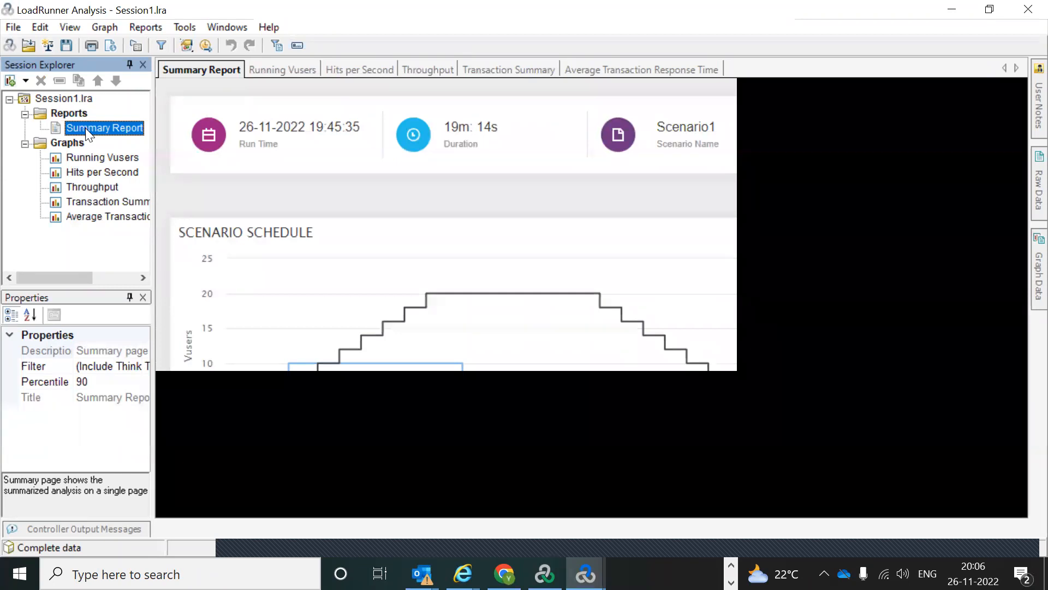
pyautogui.click(97, 157)
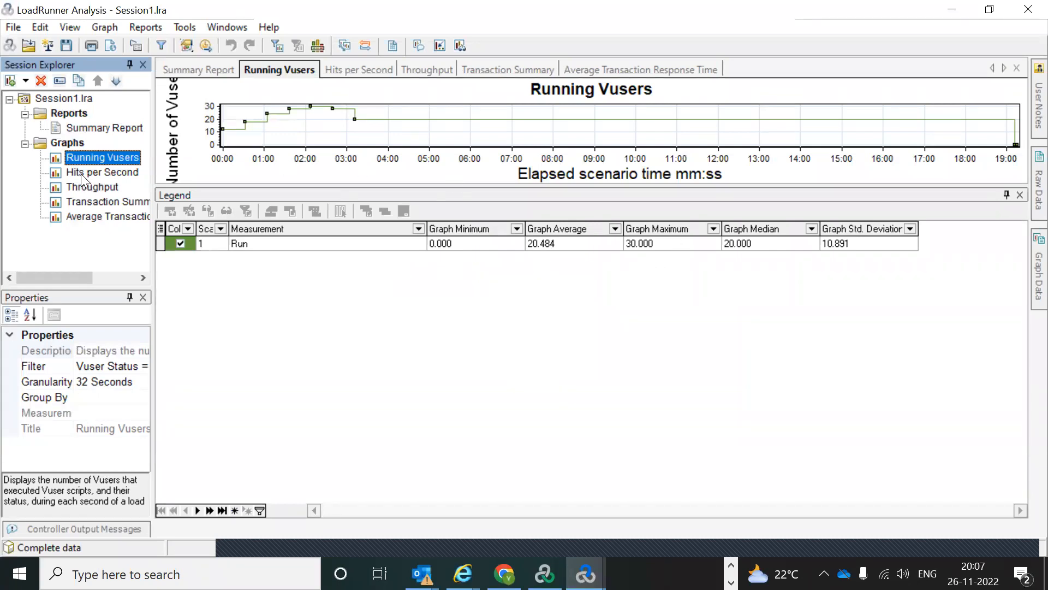
pyautogui.click(99, 217)
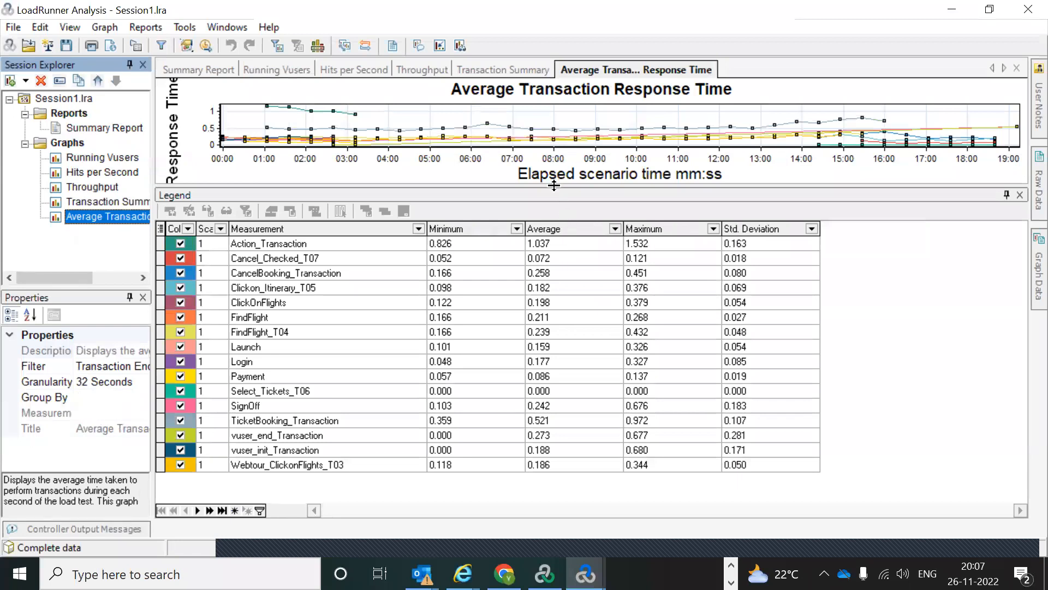
pyautogui.moveTo(555, 185); pyautogui.dragTo(599, 306)
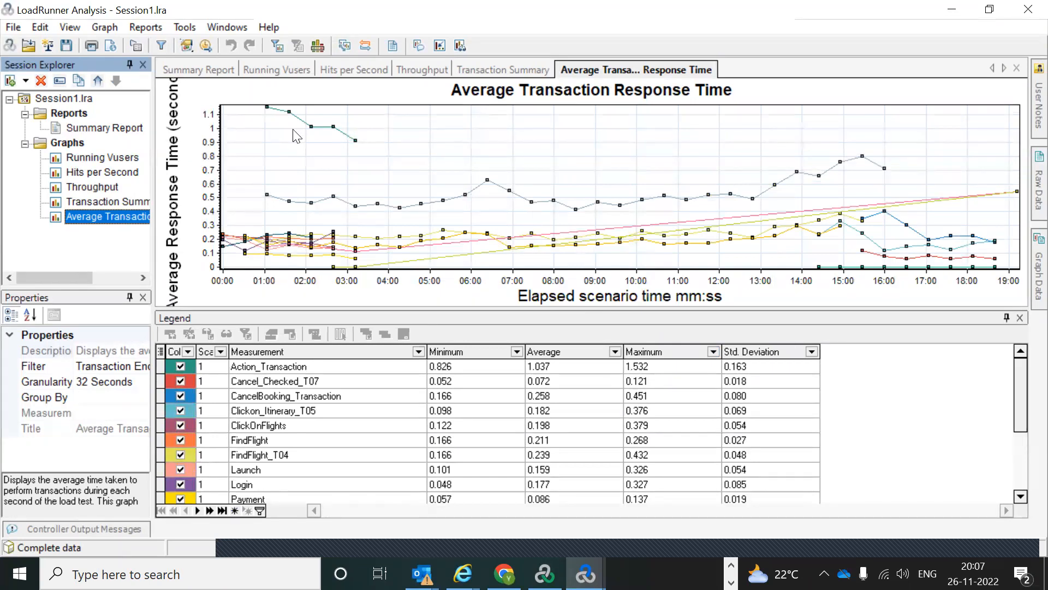
# Generate a report from the Detailed report (for single run) template with its whole-scenario time range
pyautogui.click(146, 27)
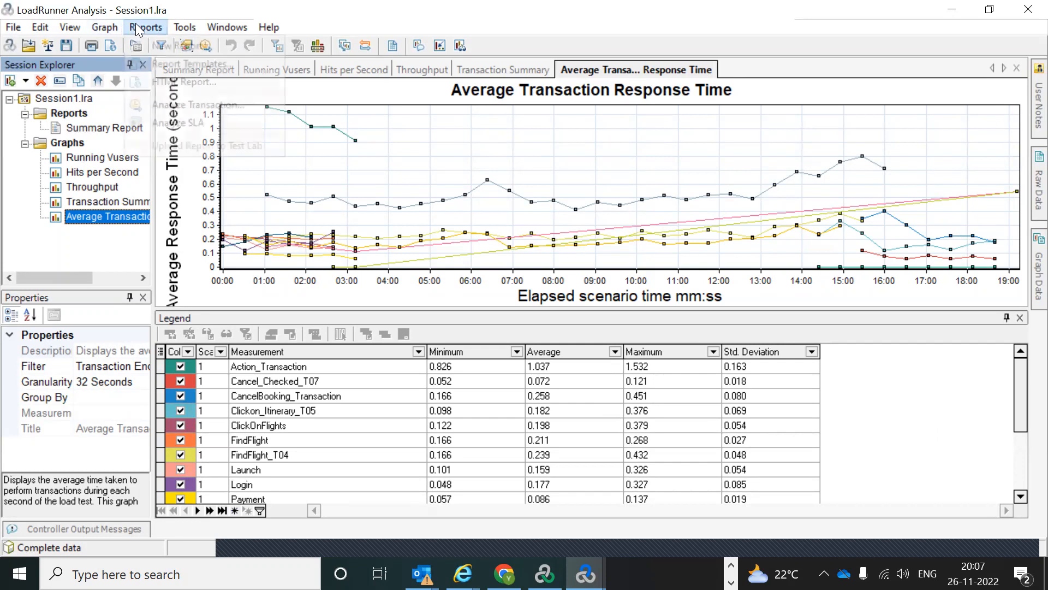
pyautogui.click(195, 64)
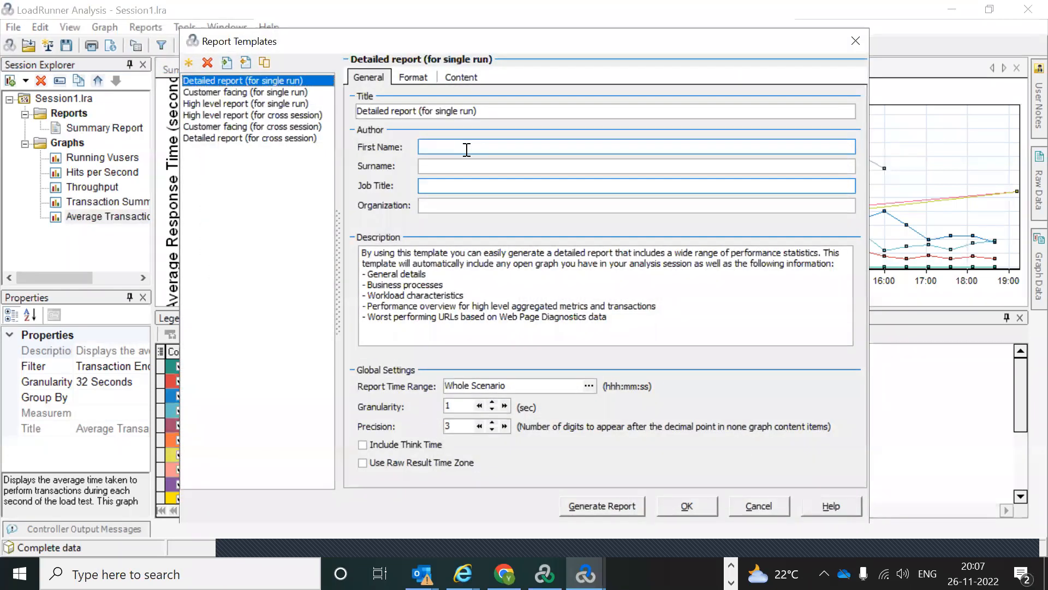
pyautogui.click(604, 507)
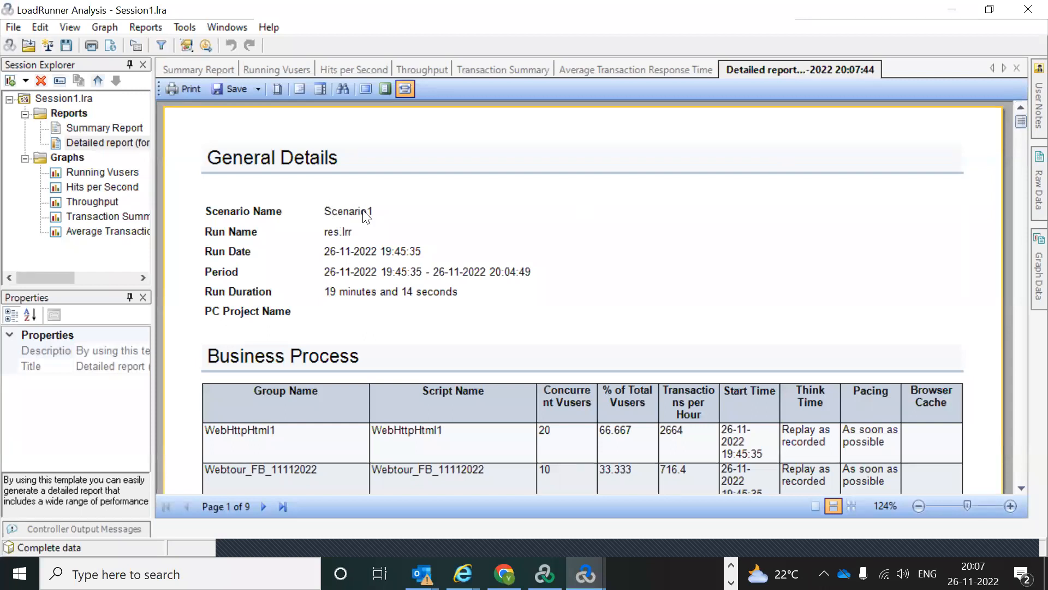
# Review the detailed report's General Details, Business Process, Workload Characteristics, Performance Overview and HTTP Responses Summary sections
pyautogui.moveTo(339, 258); pyautogui.dragTo(417, 250)
pyautogui.scroll(-3, 1022, 120)
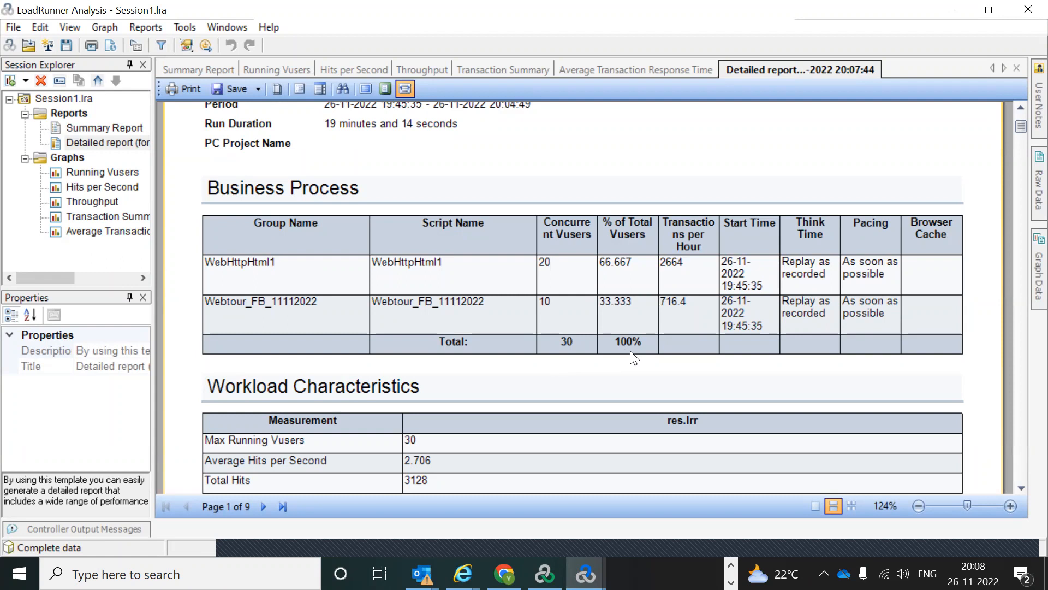
pyautogui.moveTo(1022, 127); pyautogui.dragTo(1022, 129)
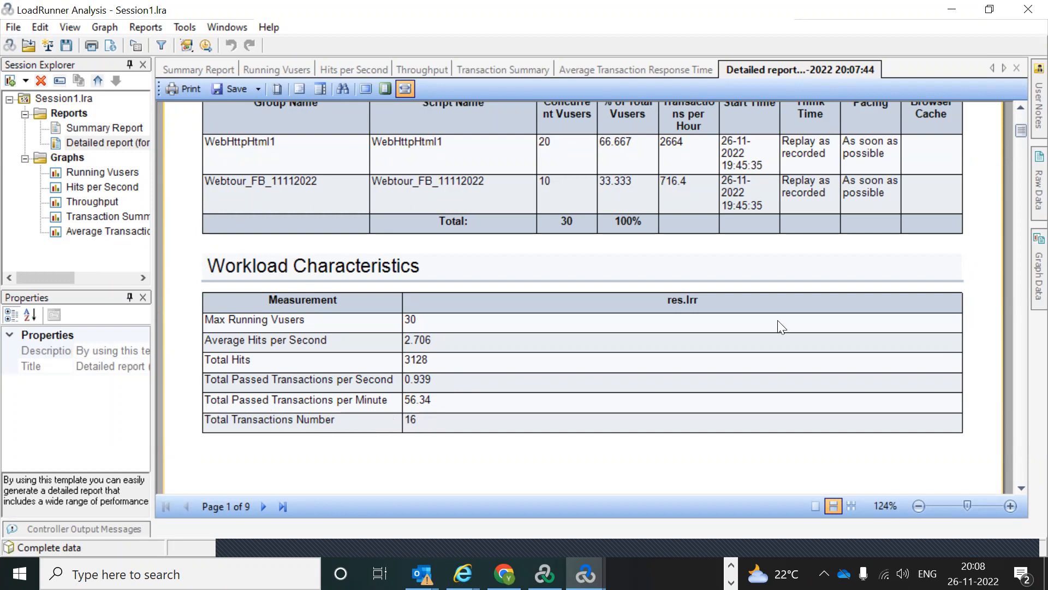
pyautogui.click(1021, 486)
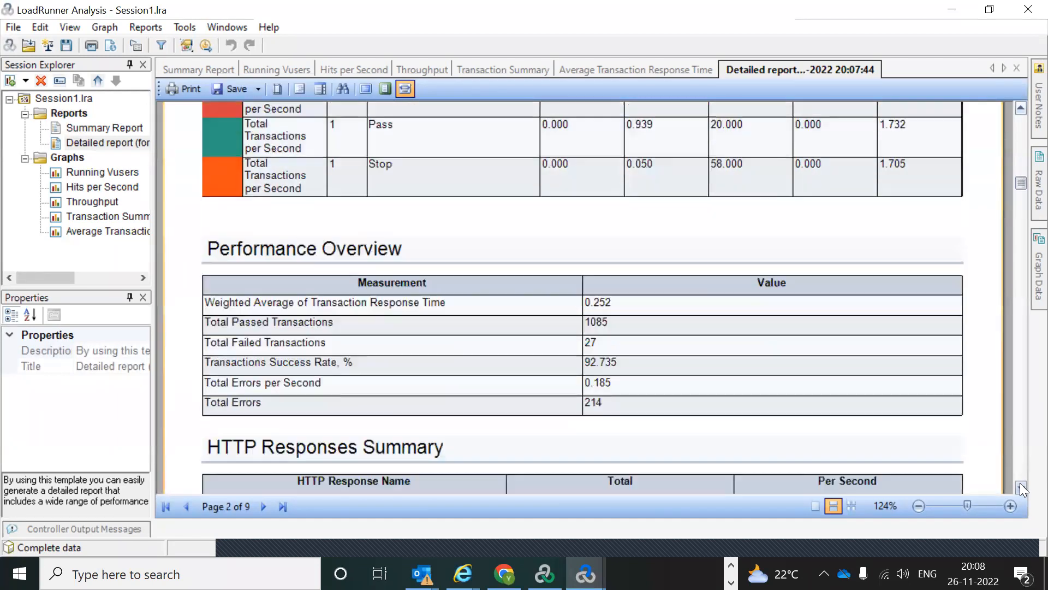
pyautogui.click(1022, 490)
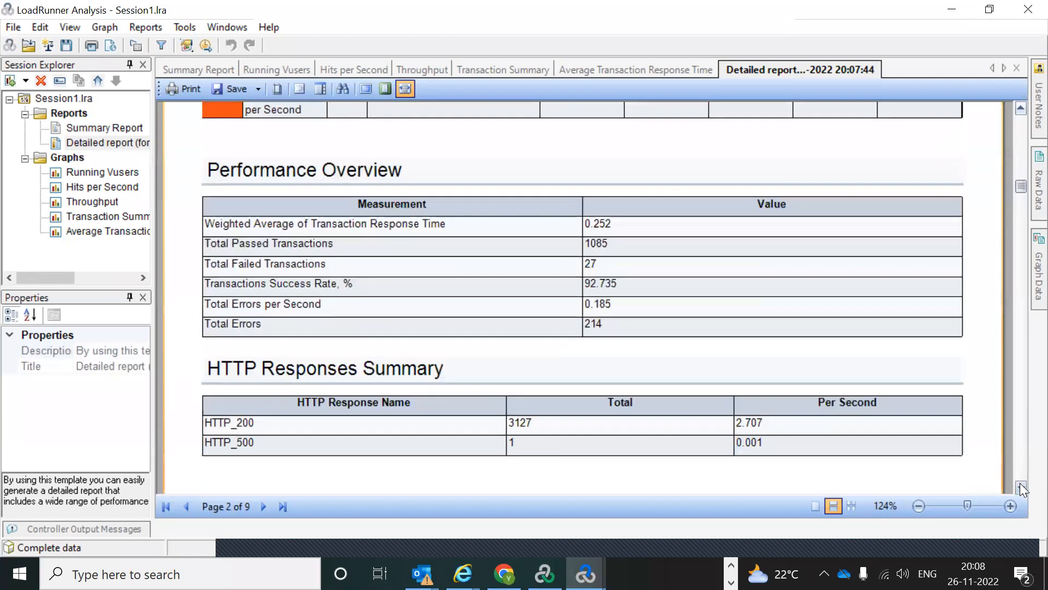
pyautogui.click(1022, 489)
pyautogui.click(1023, 490)
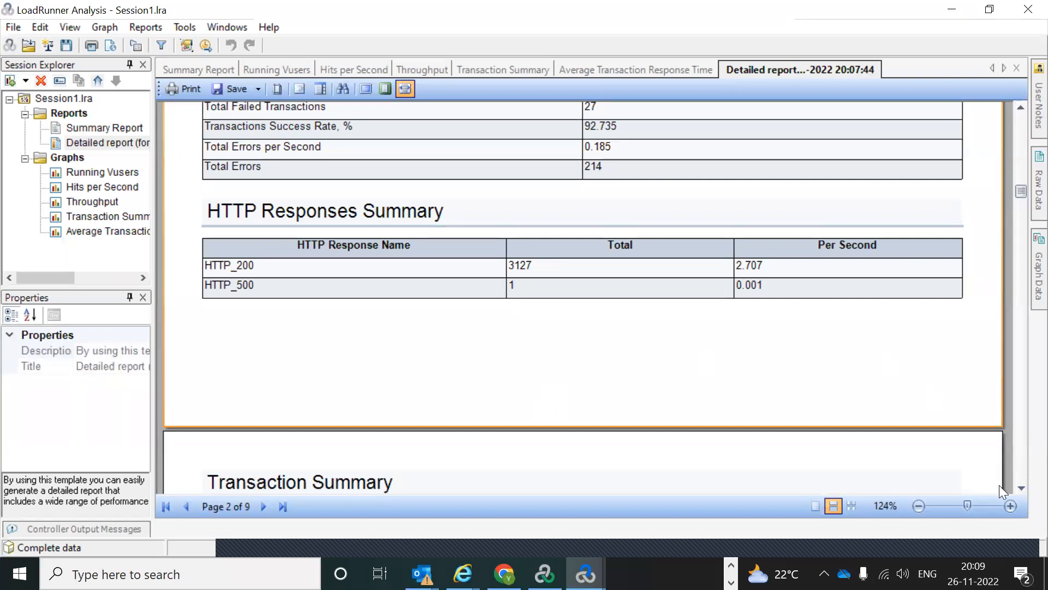
# Examine the detailed report's Transaction Summary table through to the start of the Worst URLs section
pyautogui.click(1021, 488)
pyautogui.click(1021, 487)
pyautogui.click(1021, 488)
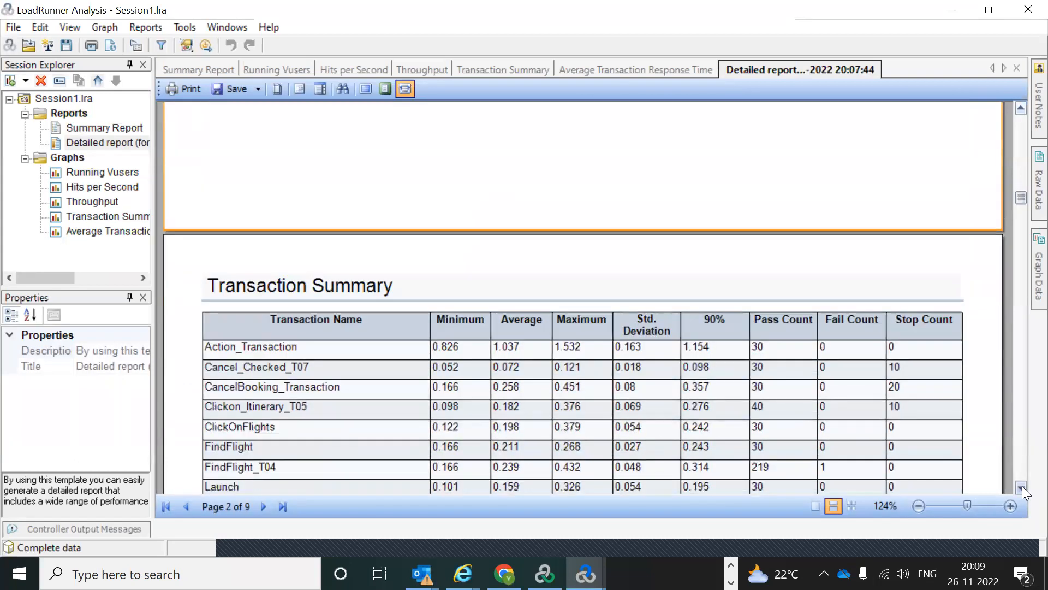
pyautogui.click(1021, 488)
pyautogui.click(1021, 488)
pyautogui.click(1021, 487)
pyautogui.click(1021, 487)
pyautogui.click(1021, 487)
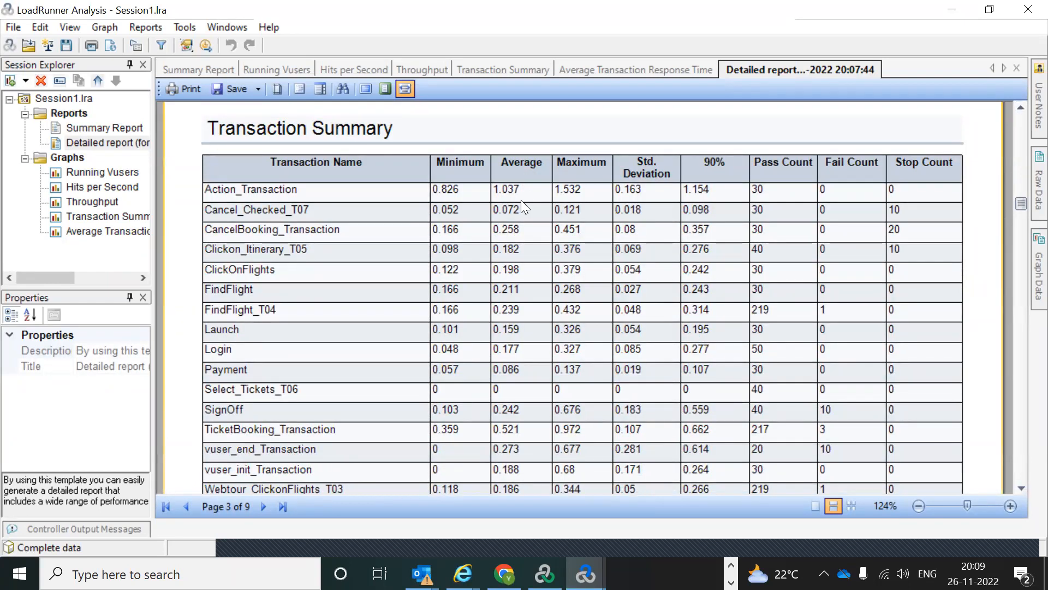
pyautogui.click(1021, 488)
pyautogui.click(1021, 487)
pyautogui.click(1022, 488)
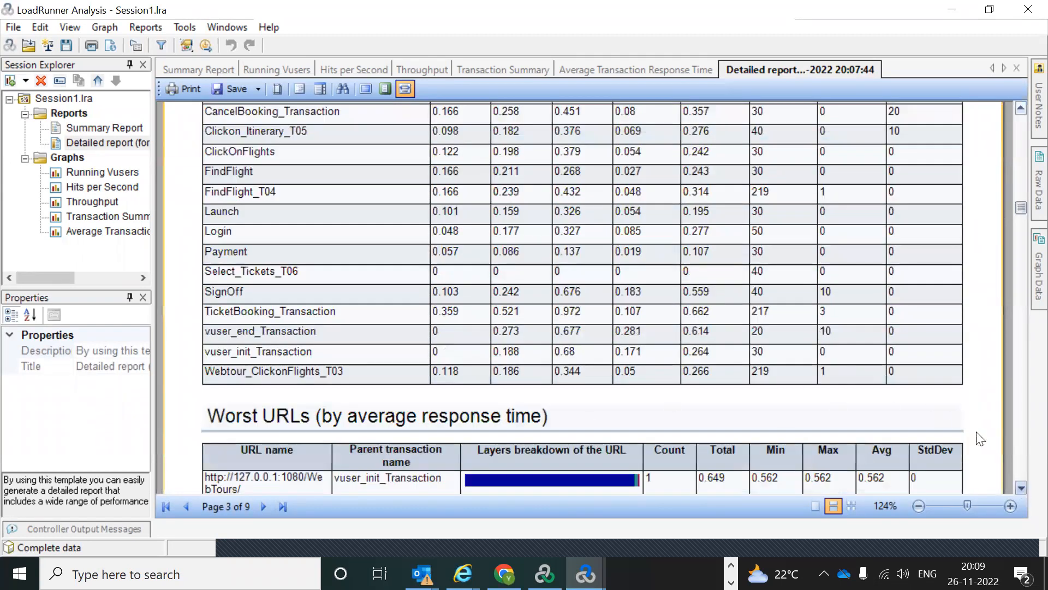
# Export all pages of the detailed report as an HTML file named Report to the Desktop
pyautogui.click(259, 89)
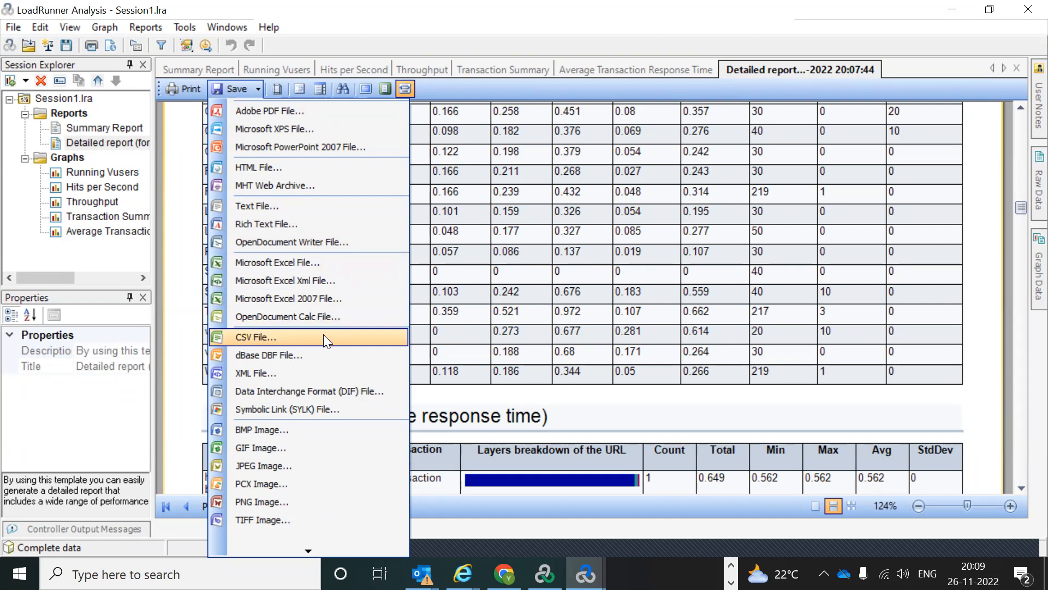
pyautogui.click(281, 168)
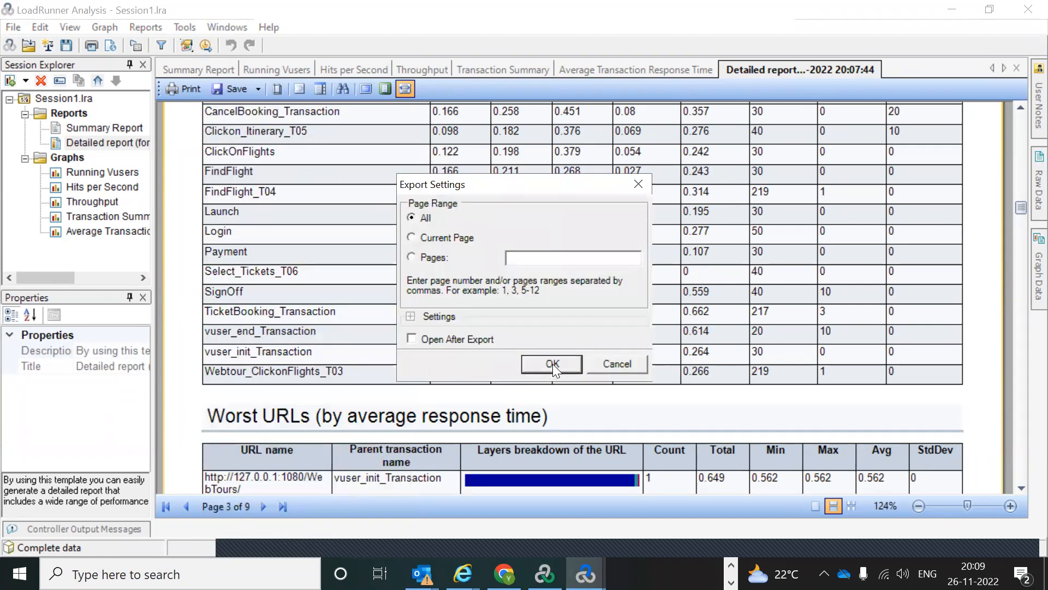
pyautogui.click(552, 363)
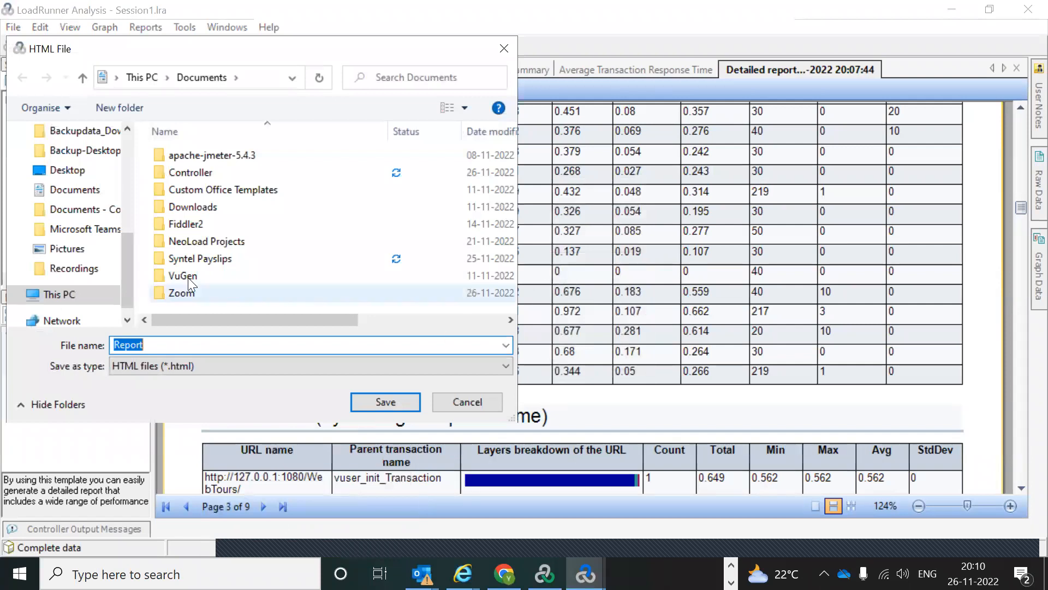
pyautogui.click(69, 173)
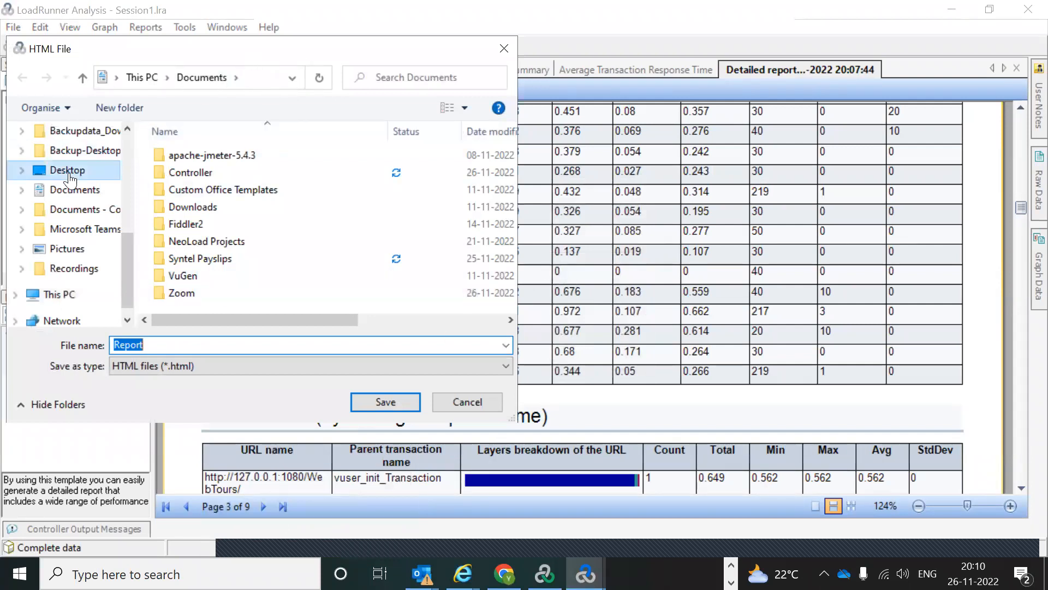
pyautogui.click(388, 398)
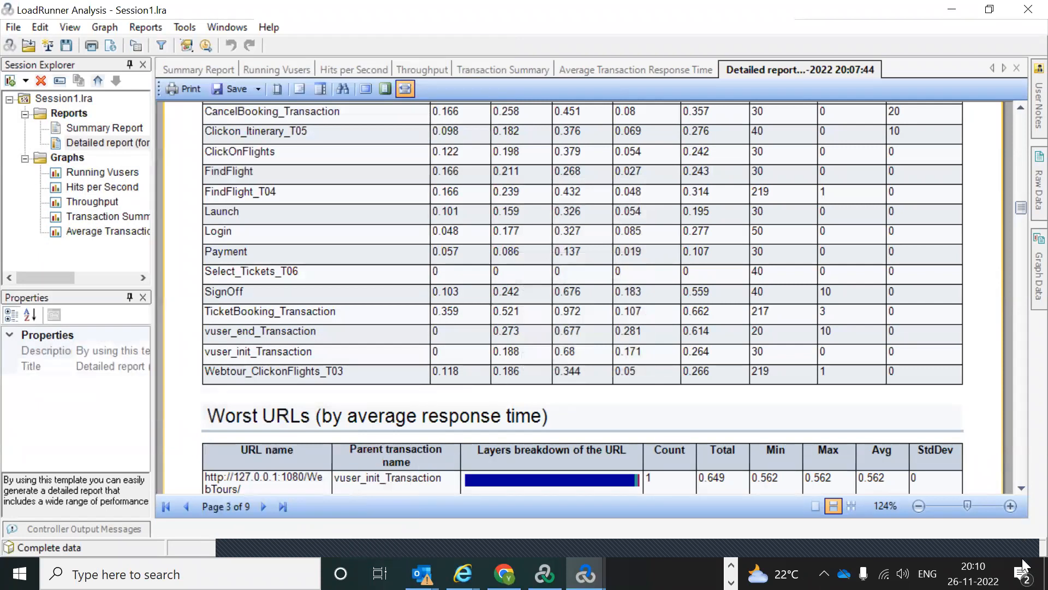
# Show the desktop and open the exported Report HTML file in Microsoft Edge
pyautogui.press('super+d')
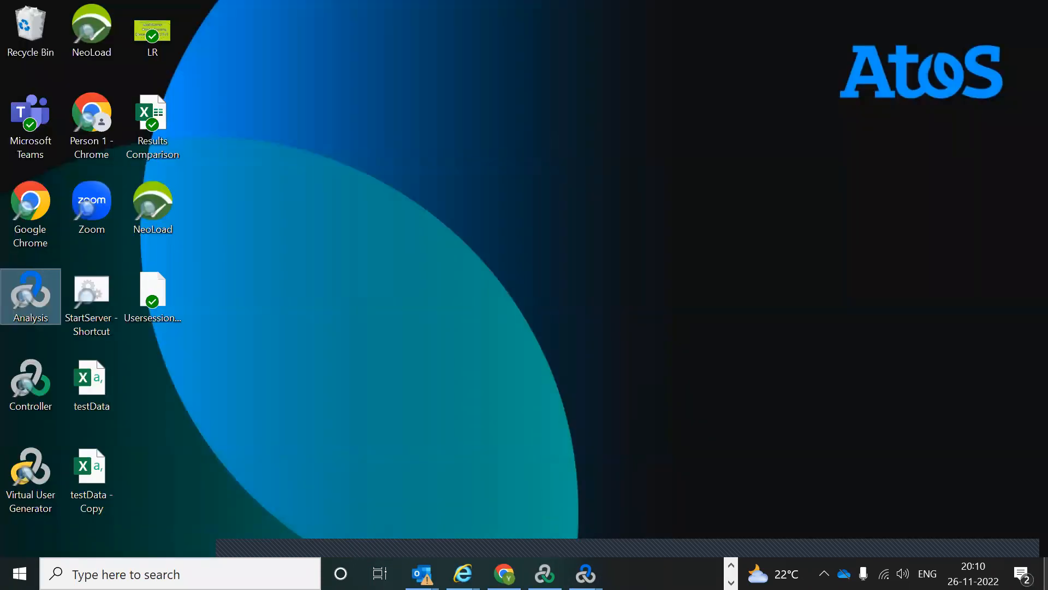
pyautogui.click(163, 465)
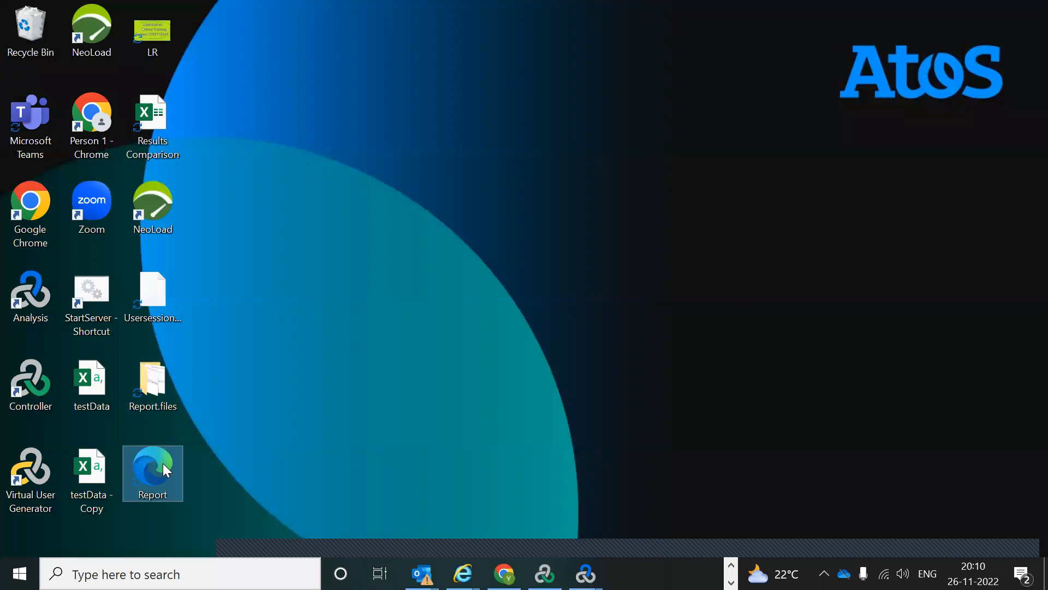
pyautogui.doubleClick(166, 469)
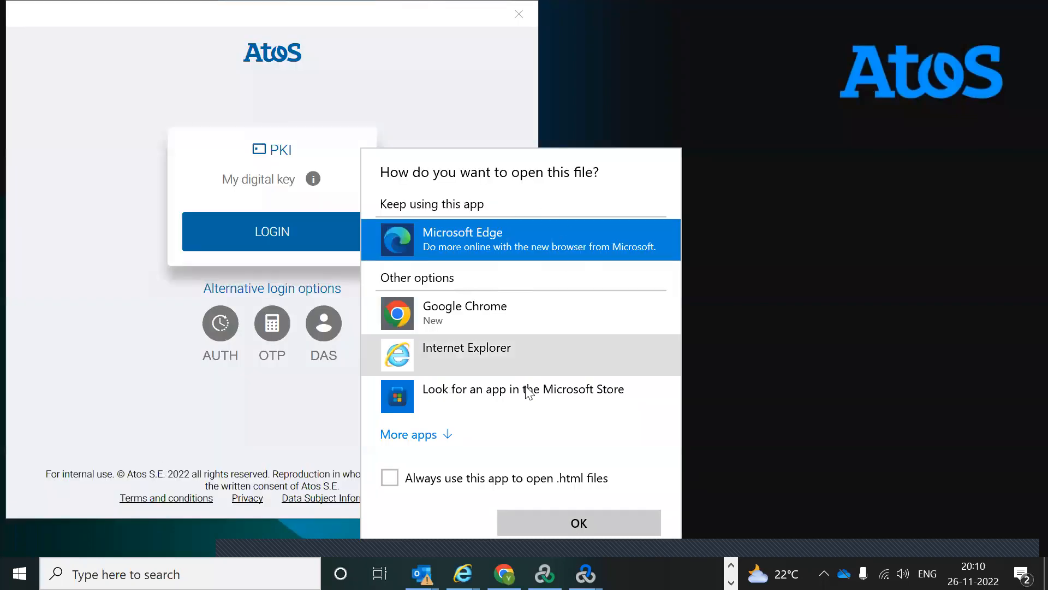
pyautogui.click(539, 514)
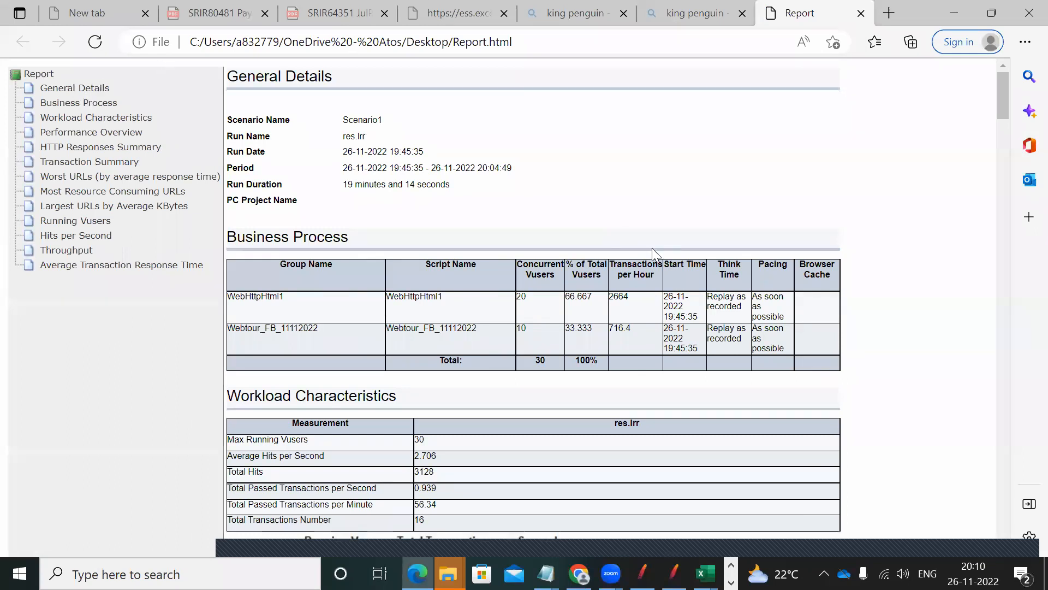
# Look through the HTML report's General Details, Business Process and Throughput sections using its contents list, and return to the beginning
pyautogui.moveTo(1001, 107); pyautogui.dragTo(1004, 68)
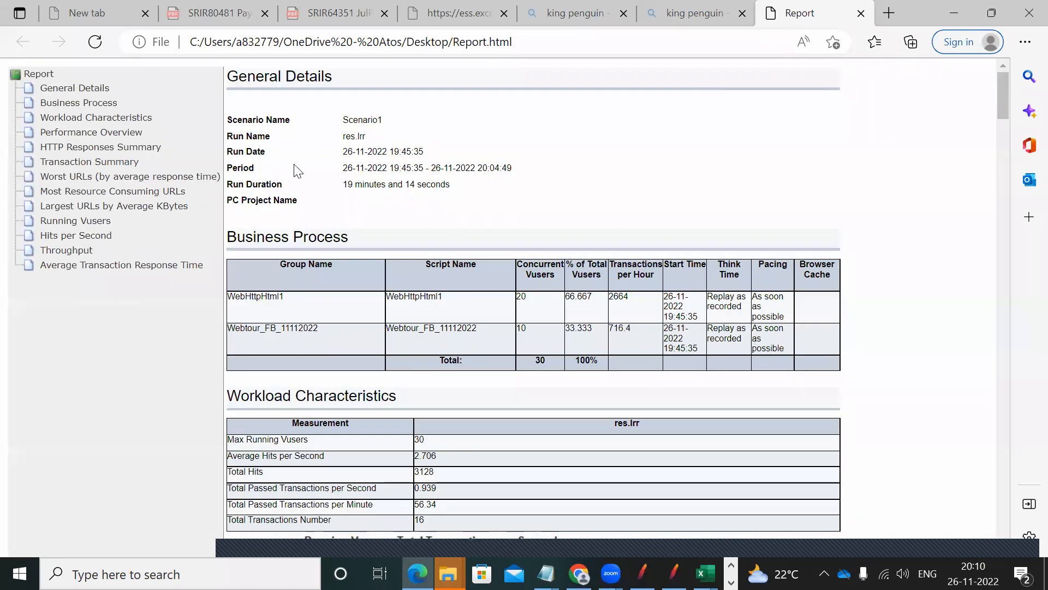
pyautogui.click(72, 91)
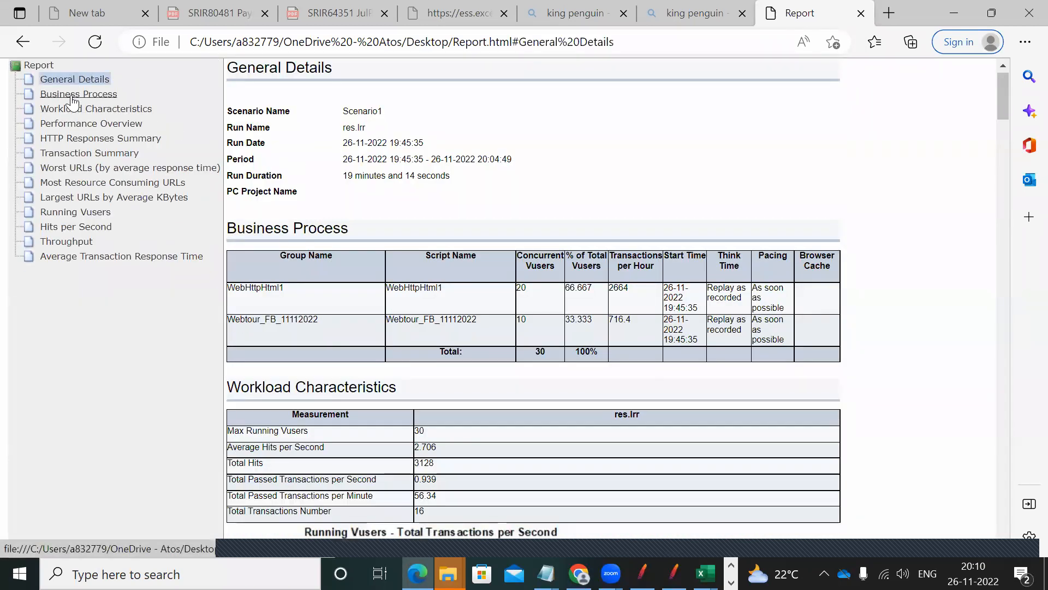
pyautogui.click(73, 97)
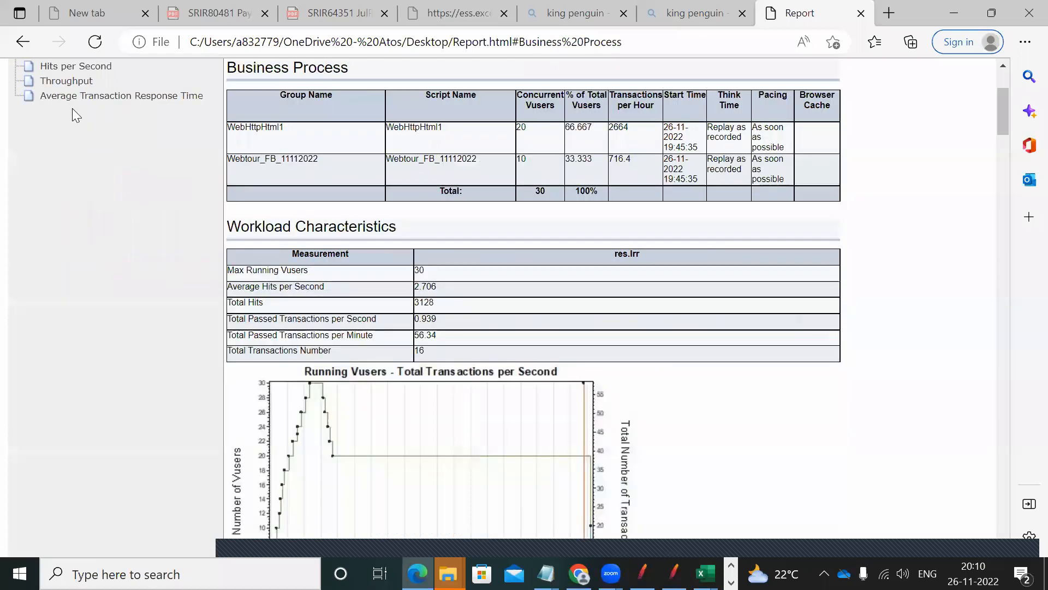
pyautogui.click(69, 82)
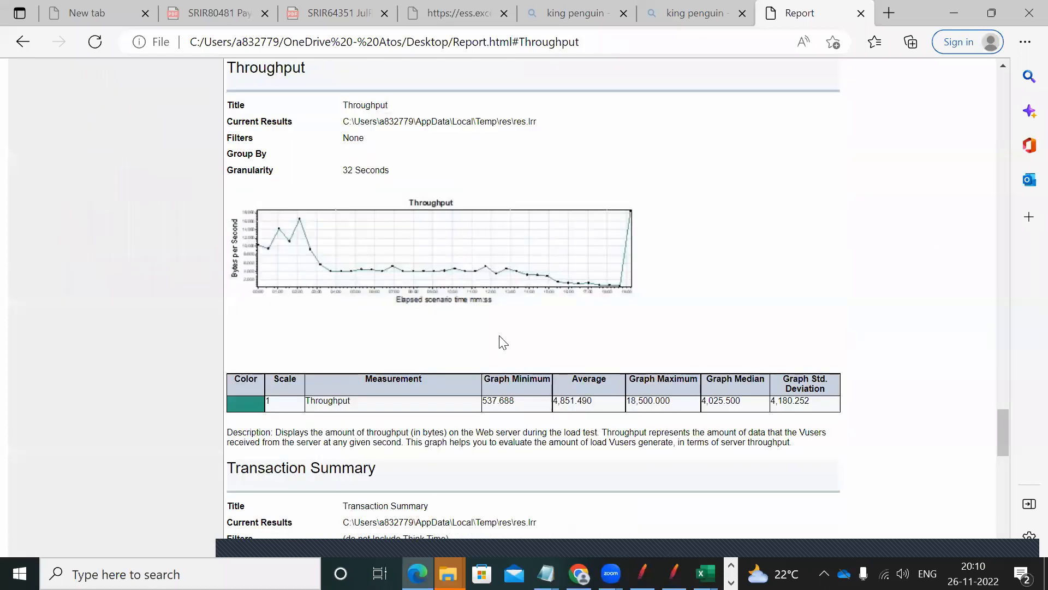
pyautogui.moveTo(1002, 434); pyautogui.dragTo(973, 60)
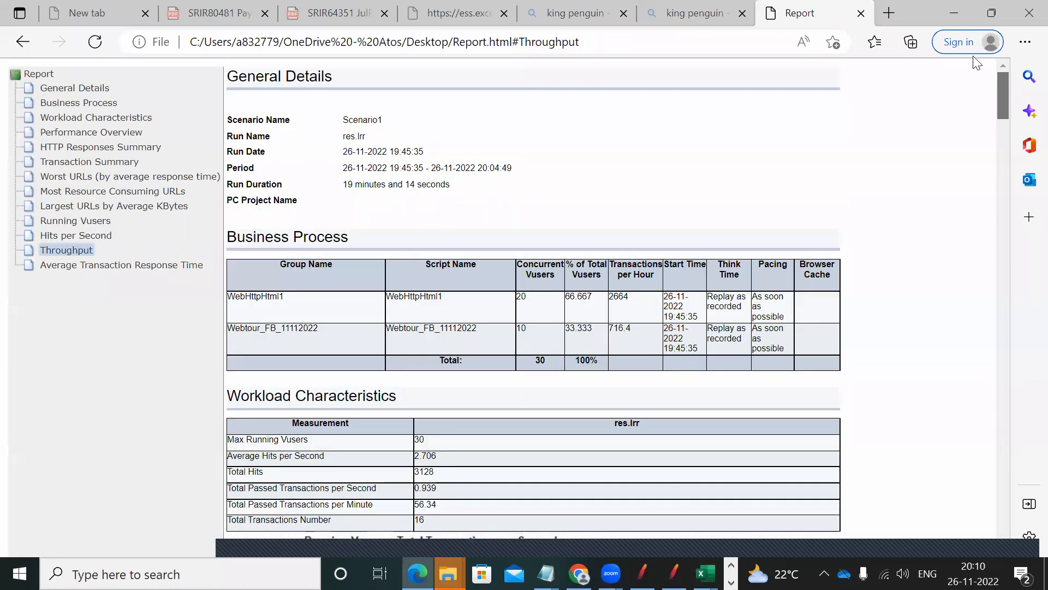
# Switch back to LoadRunner Analysis and export all pages of the detailed report as a Microsoft Excel file named ReportExcel on the Desktop
pyautogui.click(953, 9)
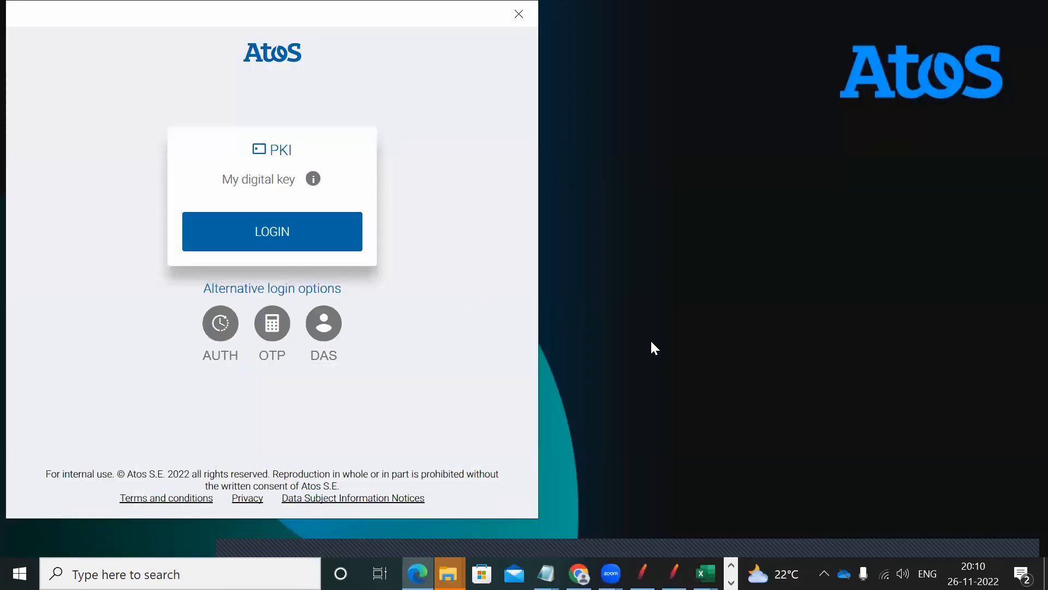
pyautogui.hotkey('alt', 'Tab')
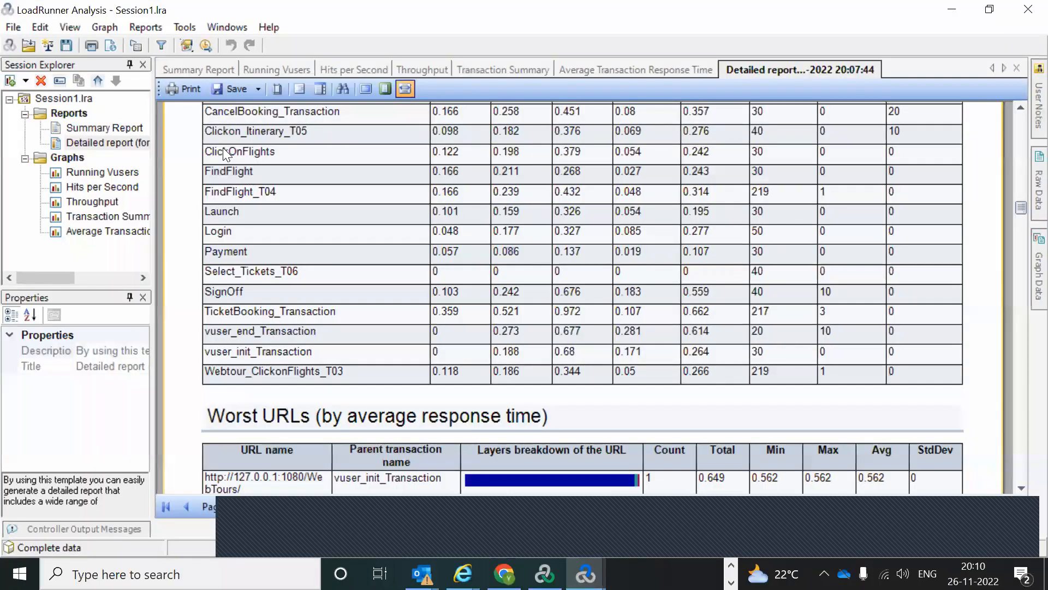
pyautogui.click(257, 87)
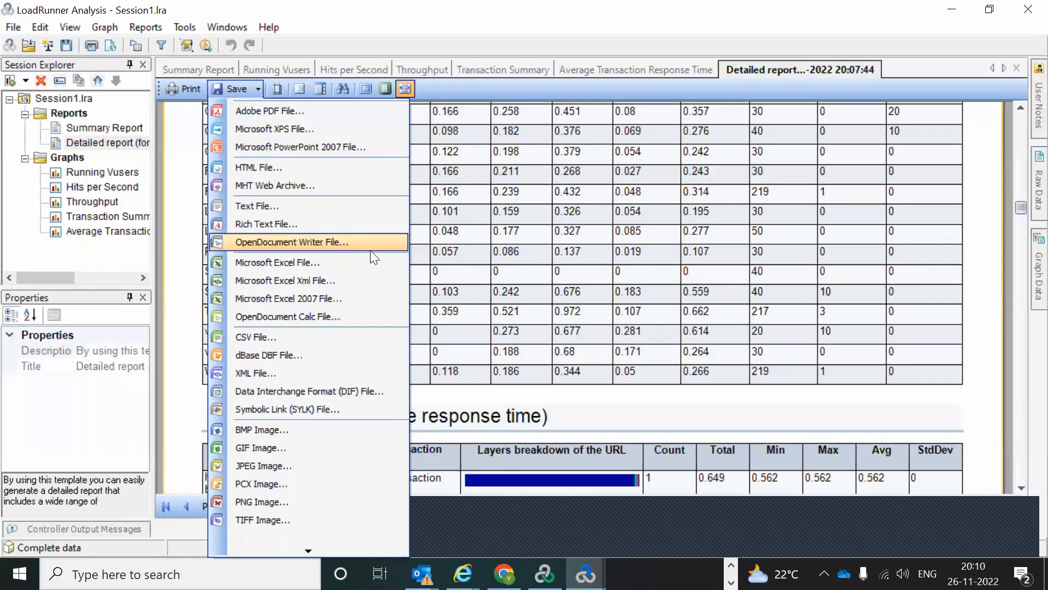
pyautogui.click(342, 262)
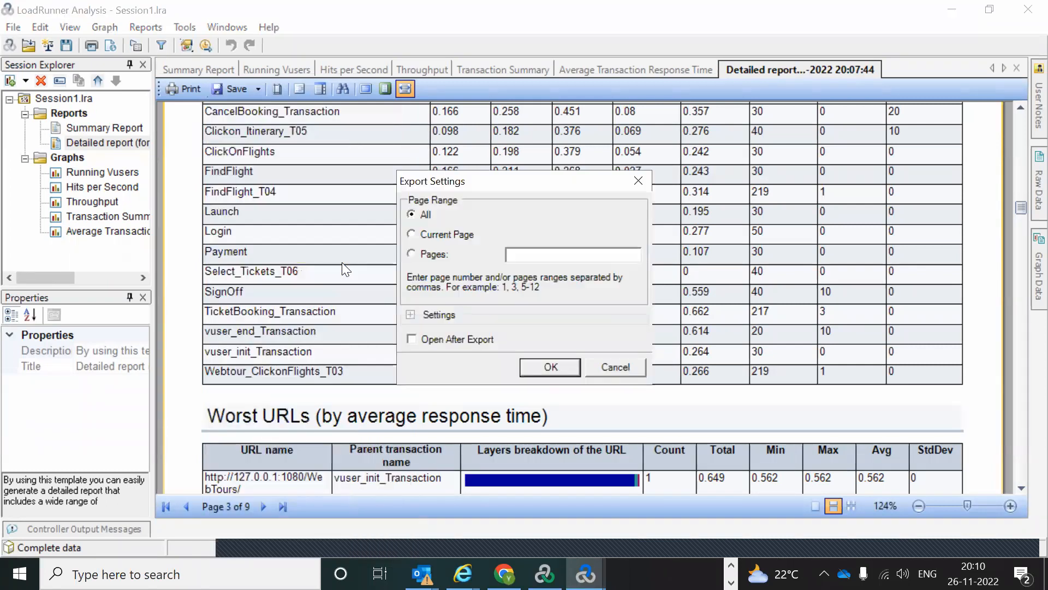
pyautogui.click(550, 367)
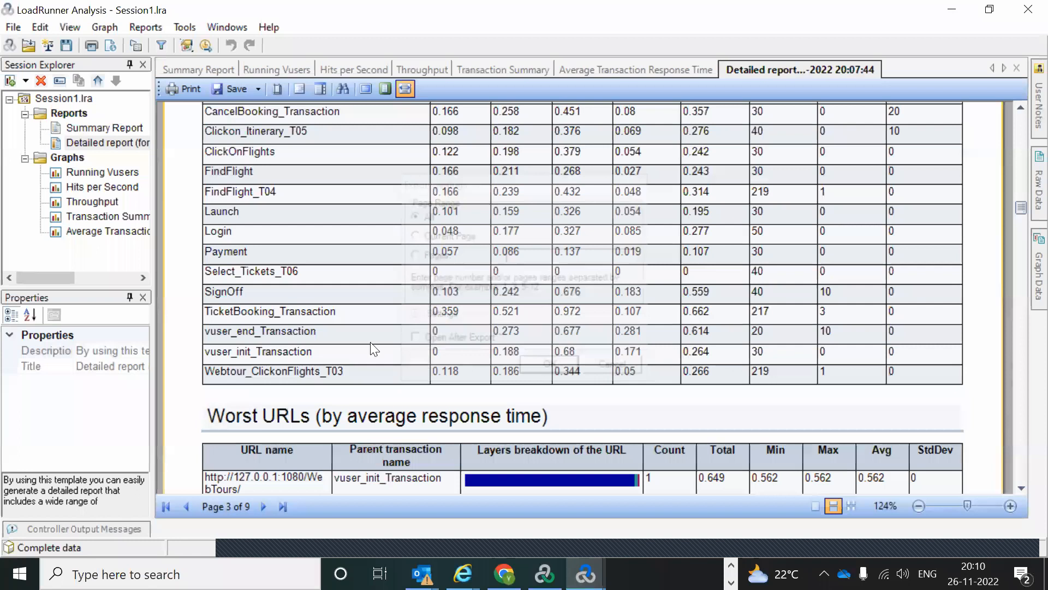
pyautogui.click(188, 345)
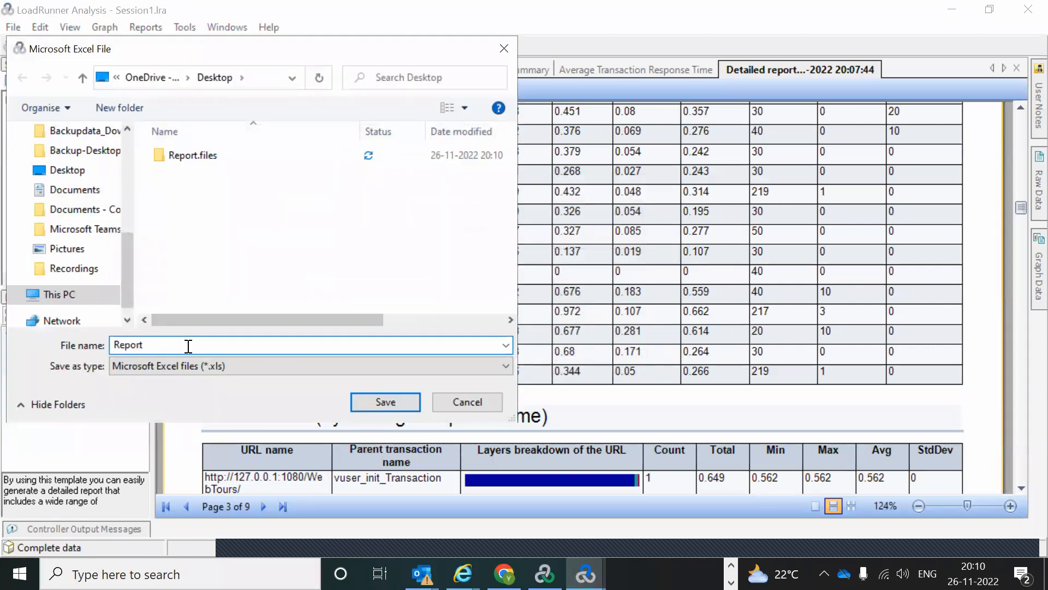
pyautogui.write('Excel')
pyautogui.click(384, 401)
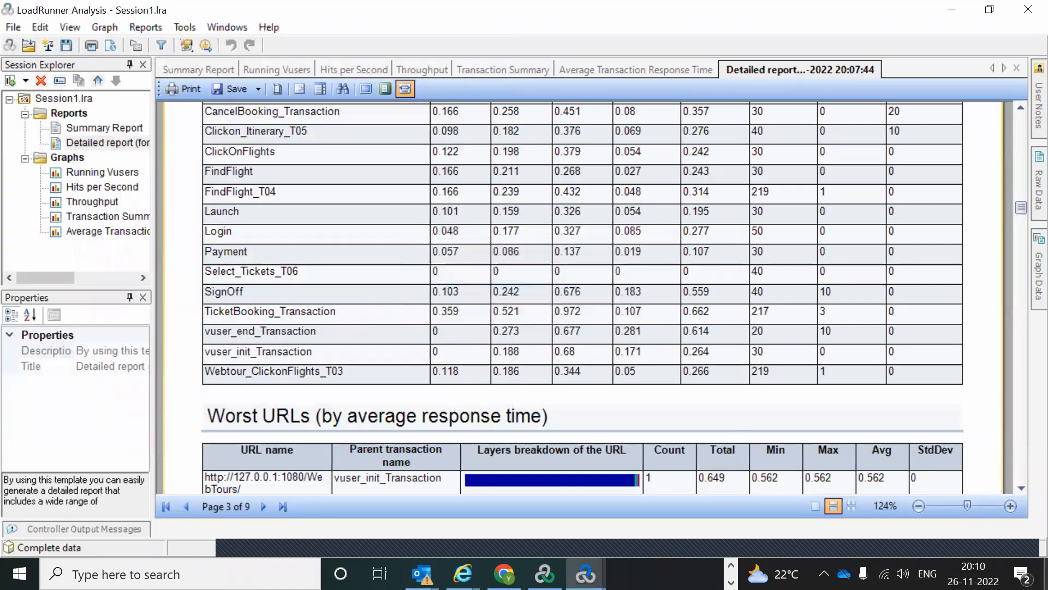
# Open the exported ReportExcel file from the desktop in Excel and look over its Page 1 sheet
pyautogui.click(1046, 577)
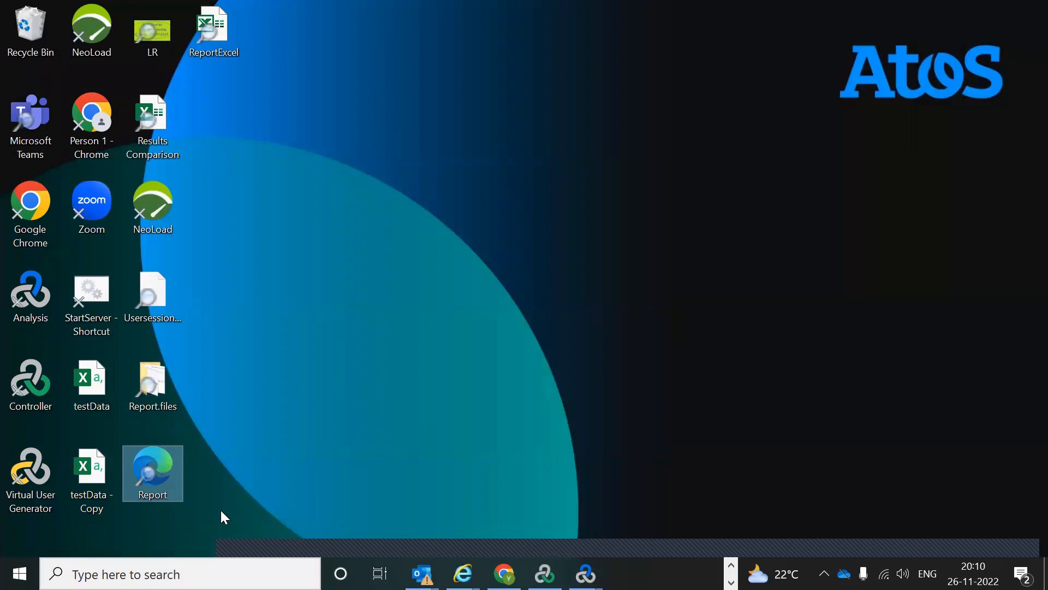
pyautogui.click(211, 37)
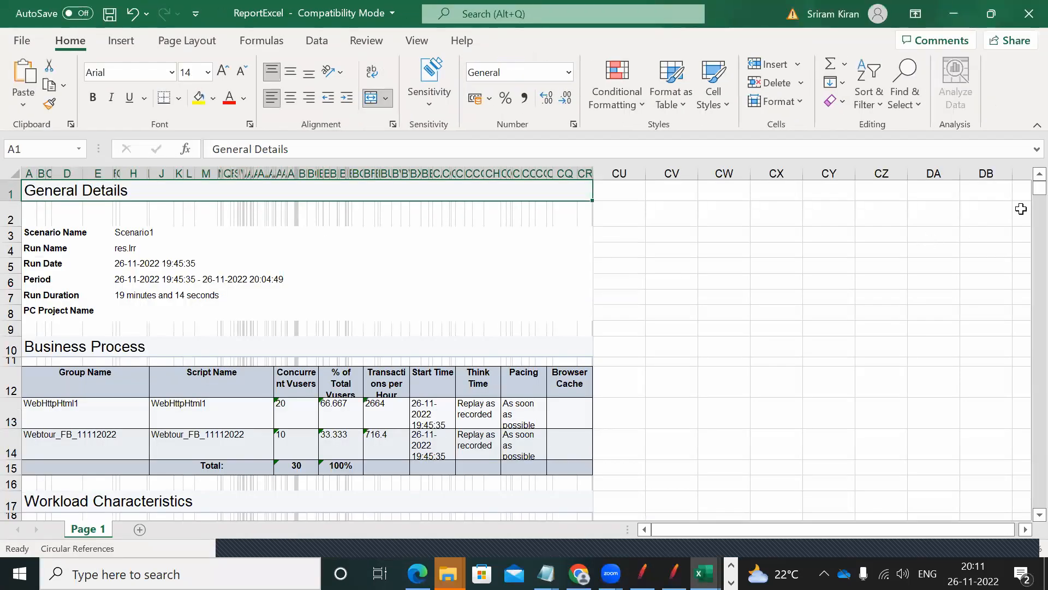
pyautogui.moveTo(1023, 190); pyautogui.dragTo(1025, 218)
pyautogui.moveTo(1025, 174); pyautogui.dragTo(1027, 171)
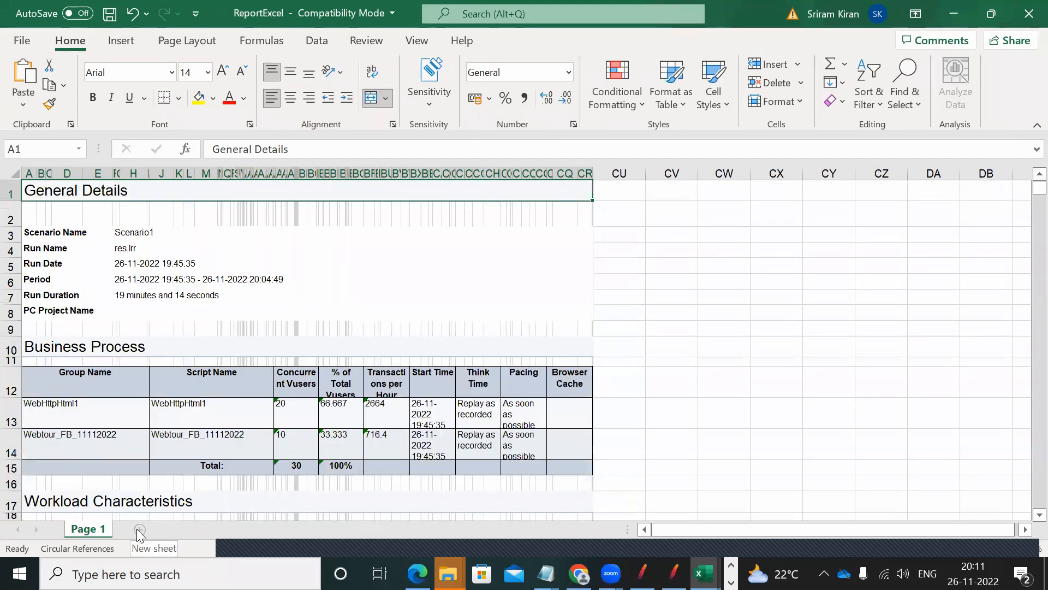
# Add a new sheet and copy Page 1's block from Scenario Name through Total Transactions Number into it at cell A1
pyautogui.click(139, 530)
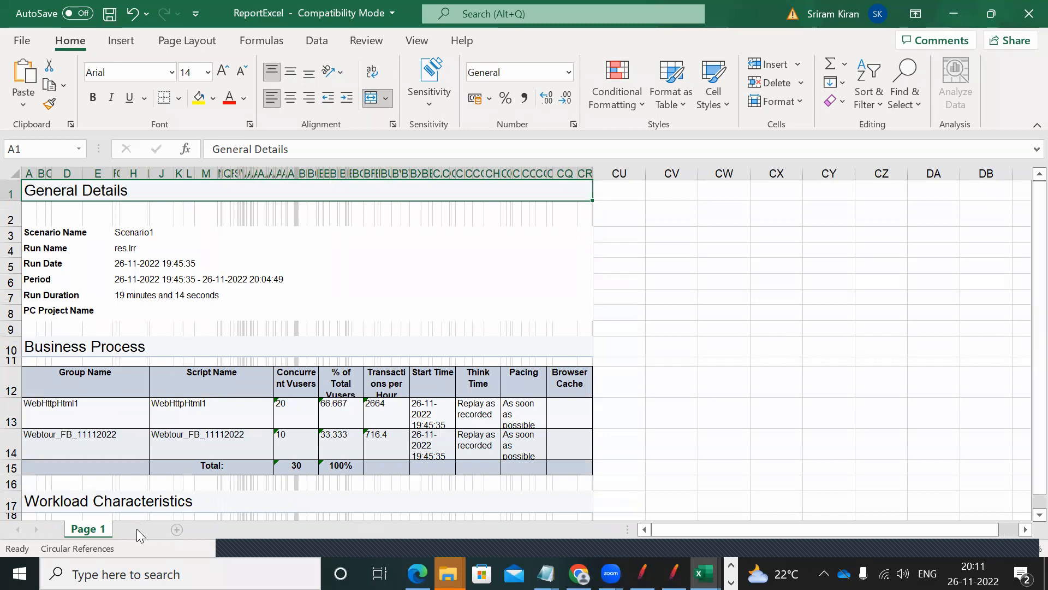
pyautogui.click(81, 529)
pyautogui.moveTo(61, 233); pyautogui.dragTo(334, 510)
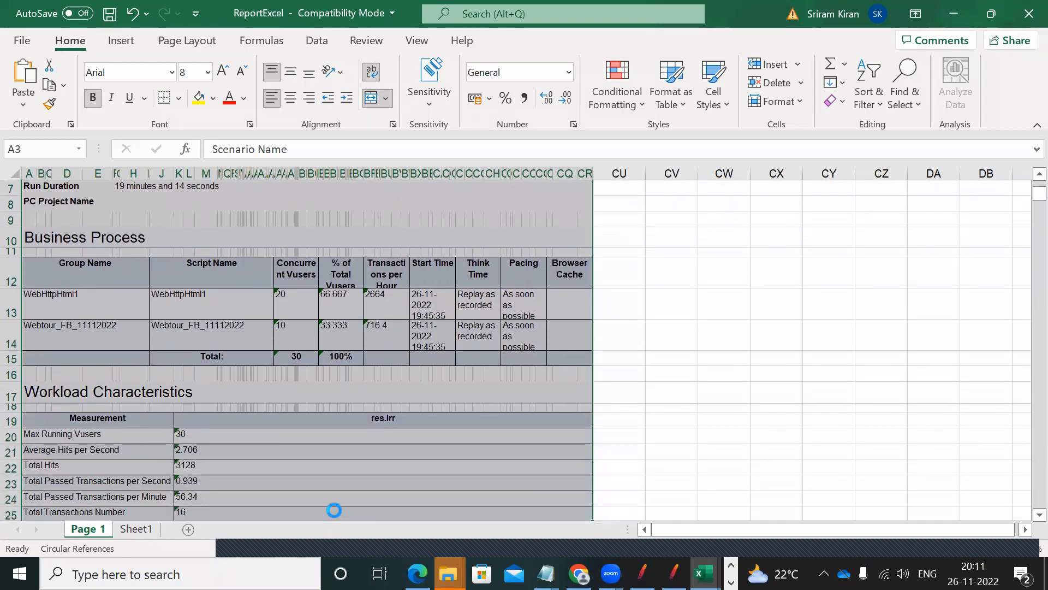
pyautogui.hotkey('ctrl', 'c')
pyautogui.click(143, 529)
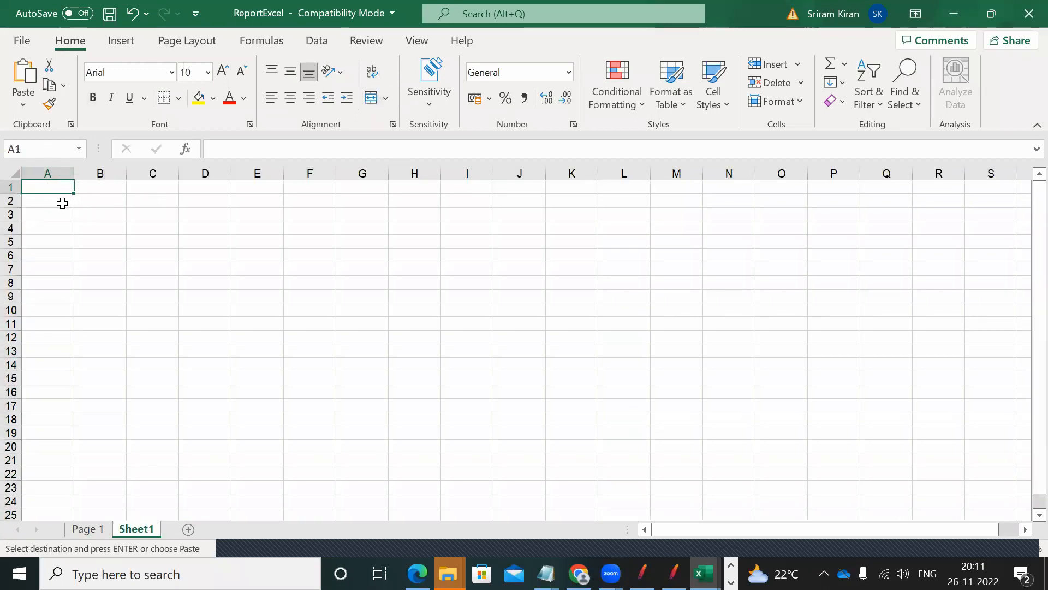
pyautogui.hotkey('ctrl', 'v')
pyautogui.click(606, 354)
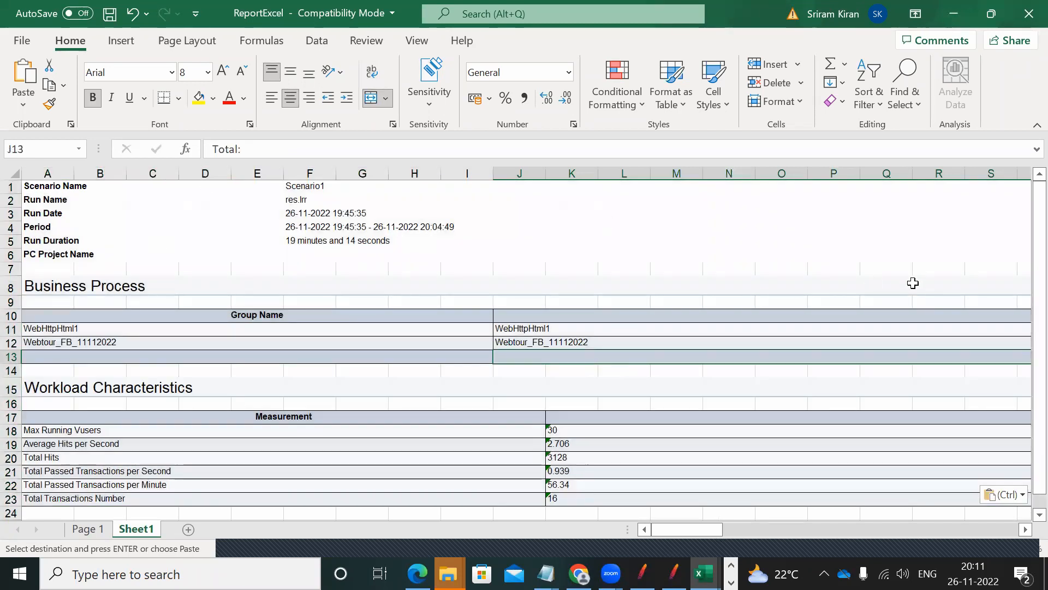
pyautogui.scroll(-4, 1010, 508)
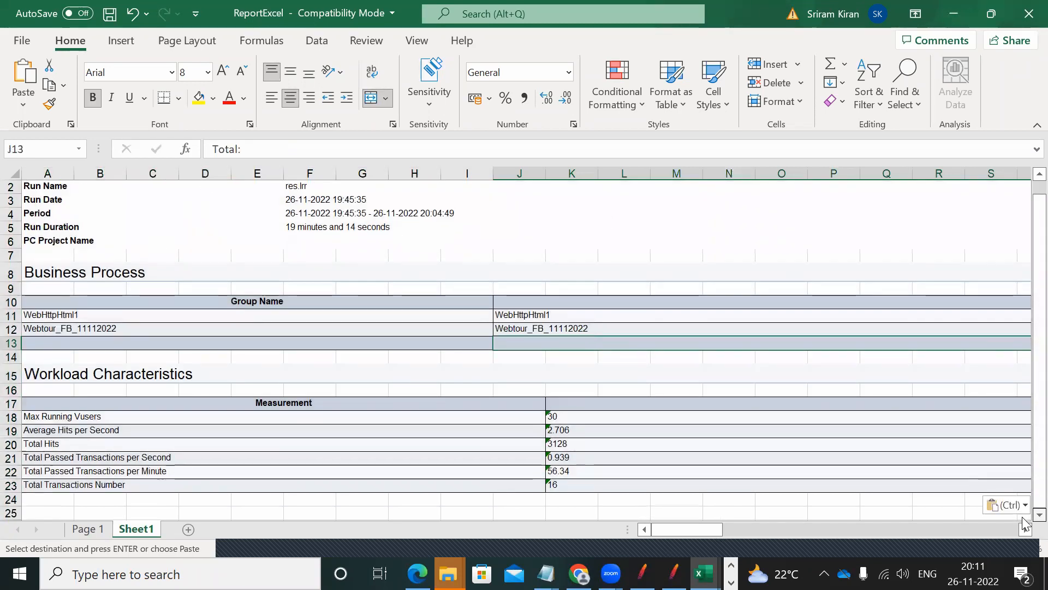
# Copy the Transaction Name, Minimum, Average and Maximum columns of the transaction table on Page 1, rows 62 to 78
pyautogui.hotkey('alt', 'Tab')
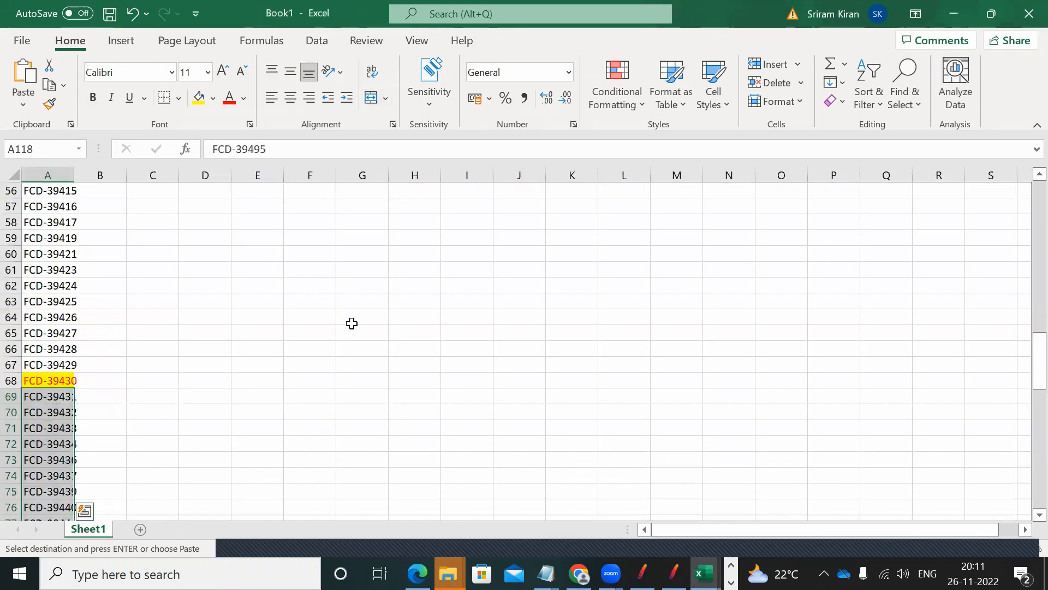
pyautogui.hotkey('alt', 'Tab')
pyautogui.click(87, 529)
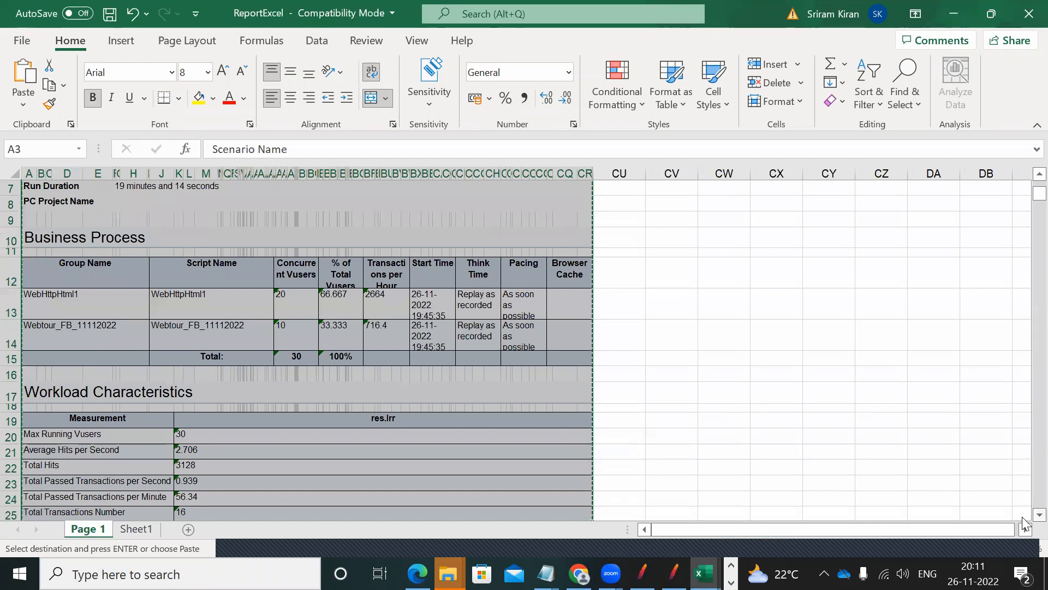
pyautogui.scroll(-6, 1023, 517)
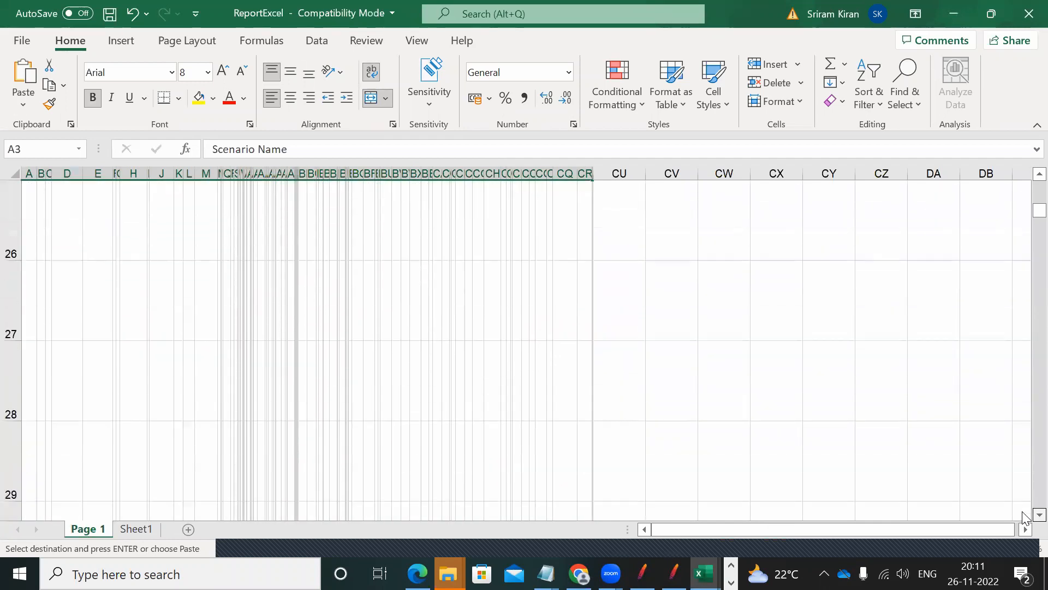
pyautogui.scroll(-5, 1023, 518)
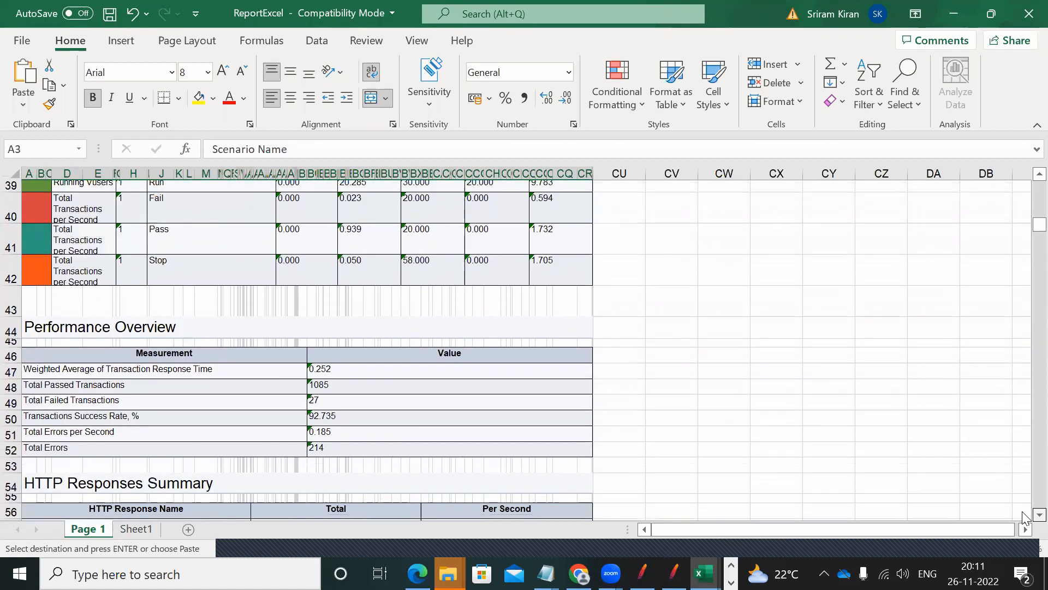
pyautogui.scroll(-4, 1024, 518)
pyautogui.scroll(-5, 1024, 518)
pyautogui.scroll(-2, 1024, 518)
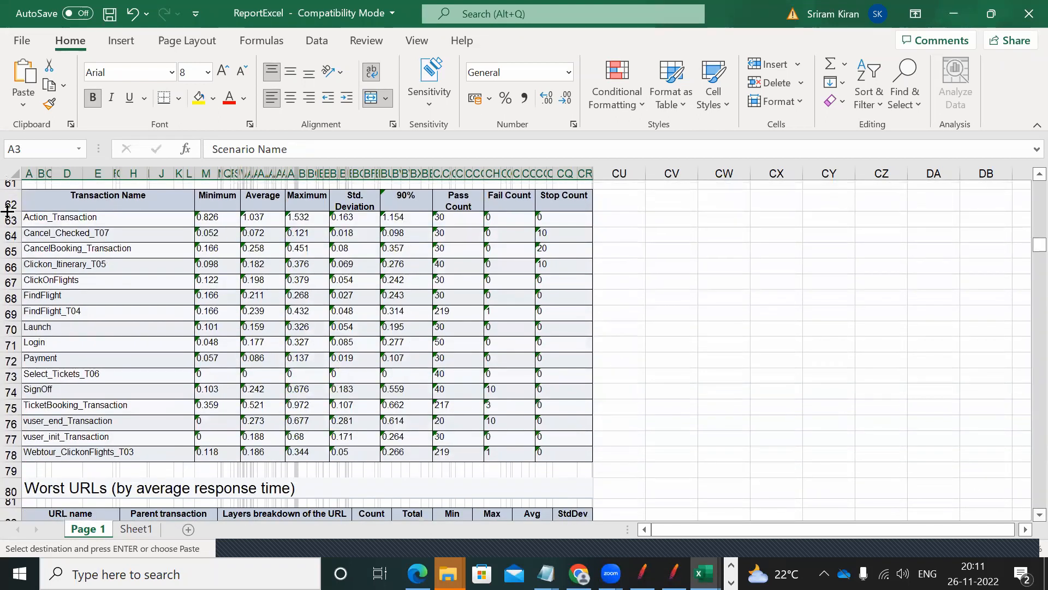
pyautogui.moveTo(35, 204); pyautogui.dragTo(294, 451)
pyautogui.hotkey('ctrl', 'c')
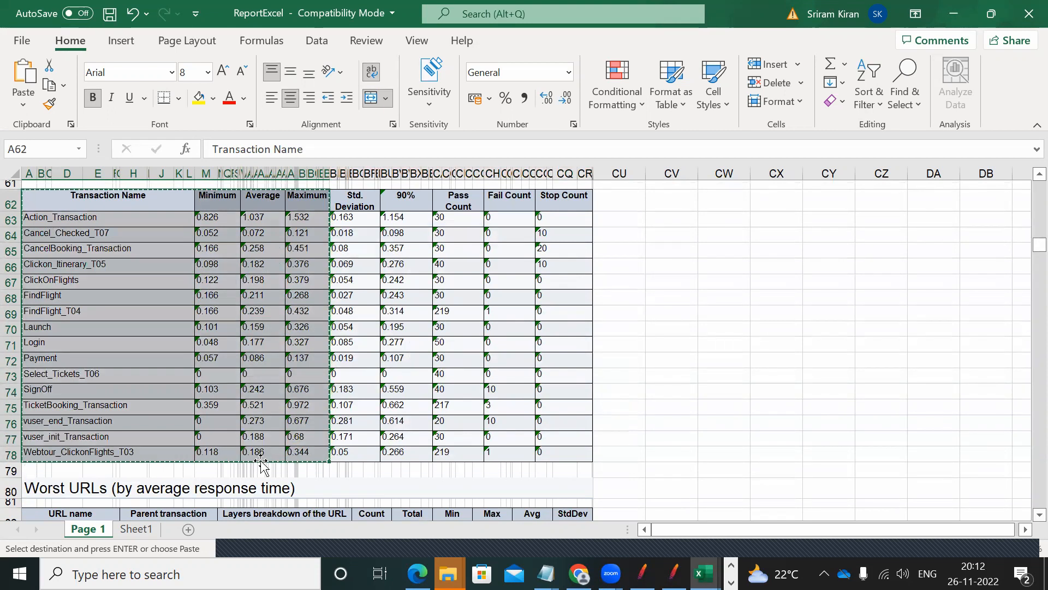
# Paste the copied transaction columns into Sheet1 at cell A26, below the Workload Characteristics table
pyautogui.click(146, 530)
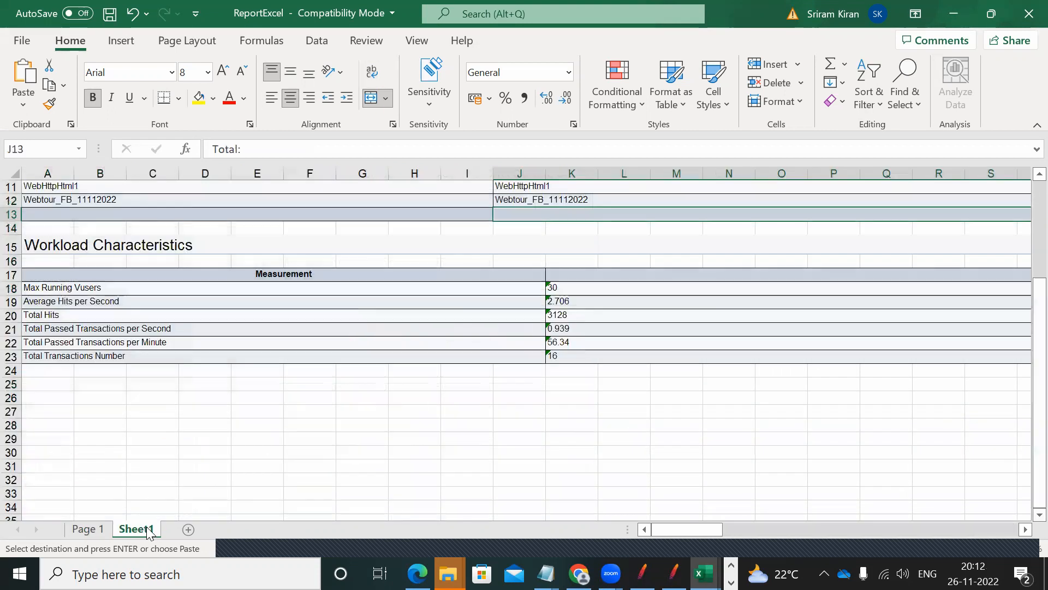
pyautogui.click(53, 397)
pyautogui.hotkey('ctrl', 'v')
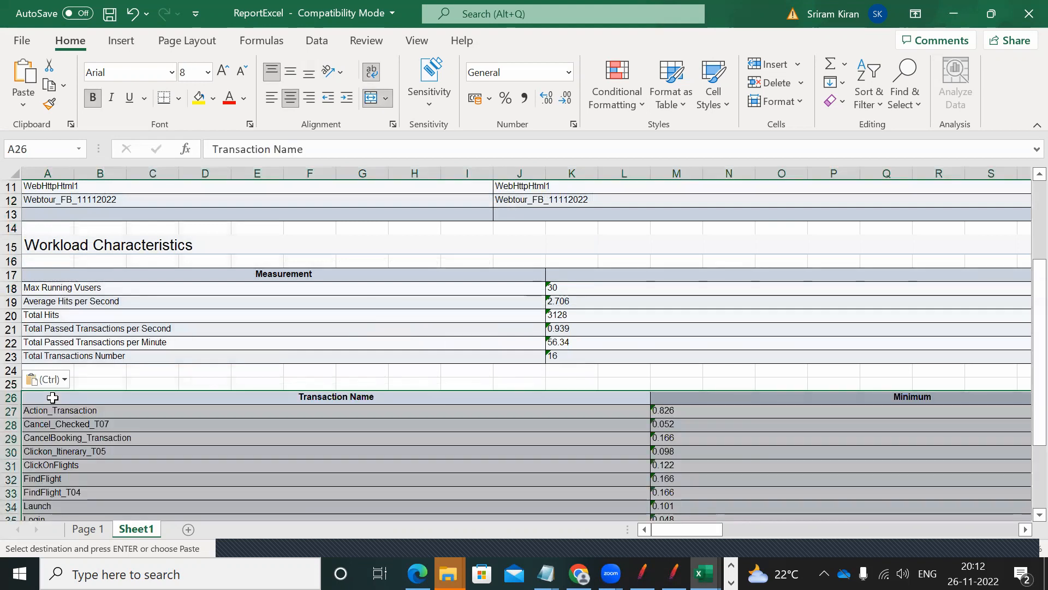
pyautogui.click(147, 394)
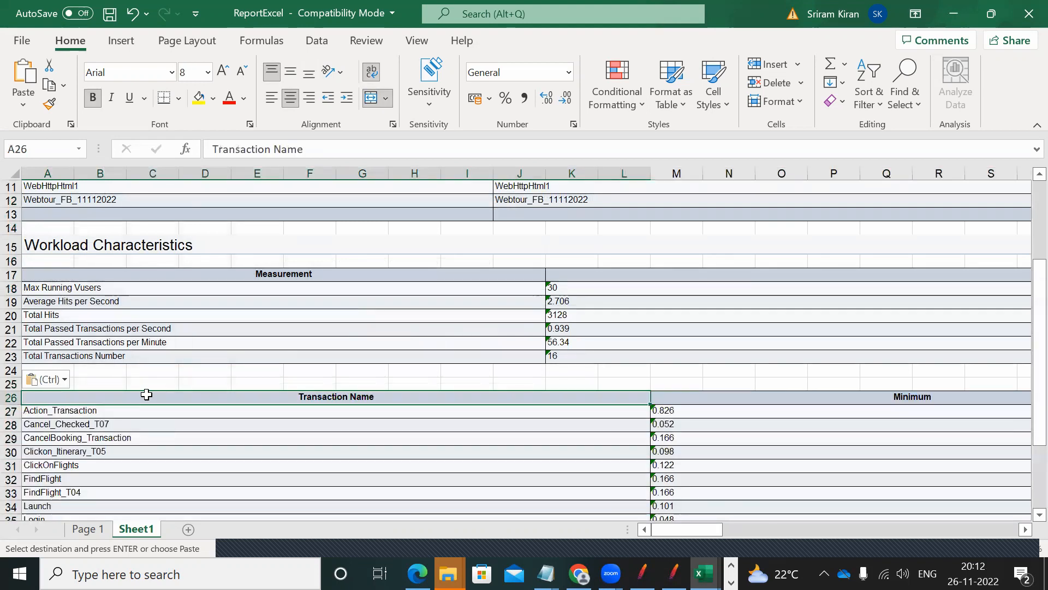
pyautogui.hotkey('alt', 'Tab')
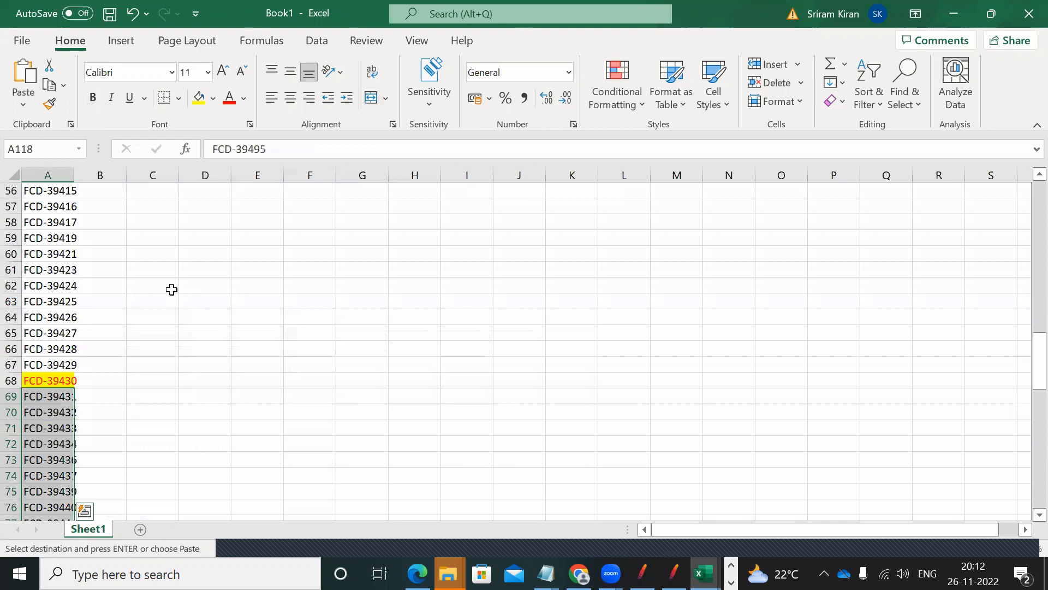
pyautogui.hotkey('alt', 'Tab')
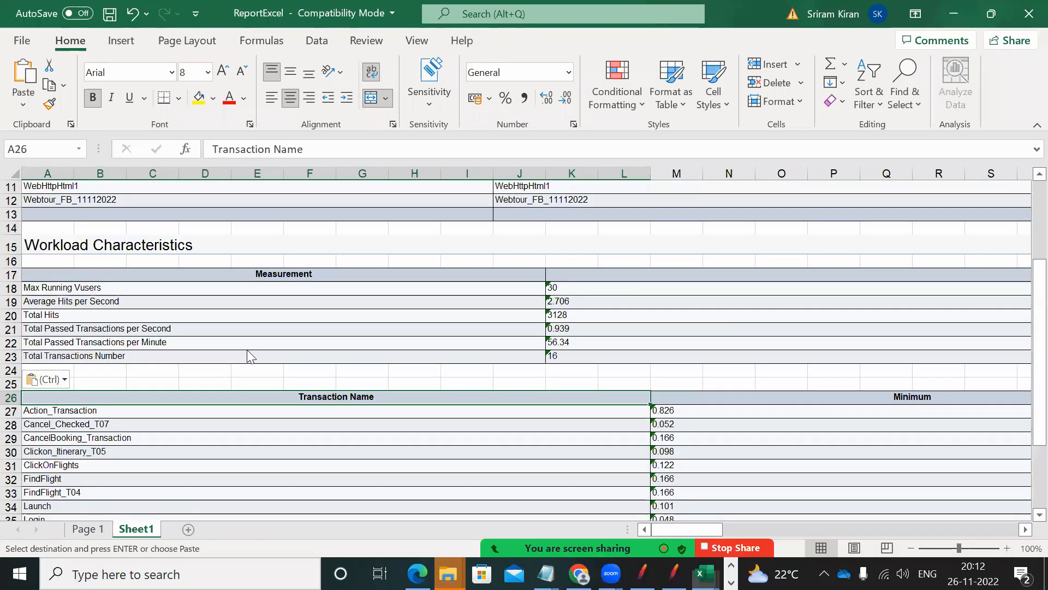
pyautogui.click(85, 529)
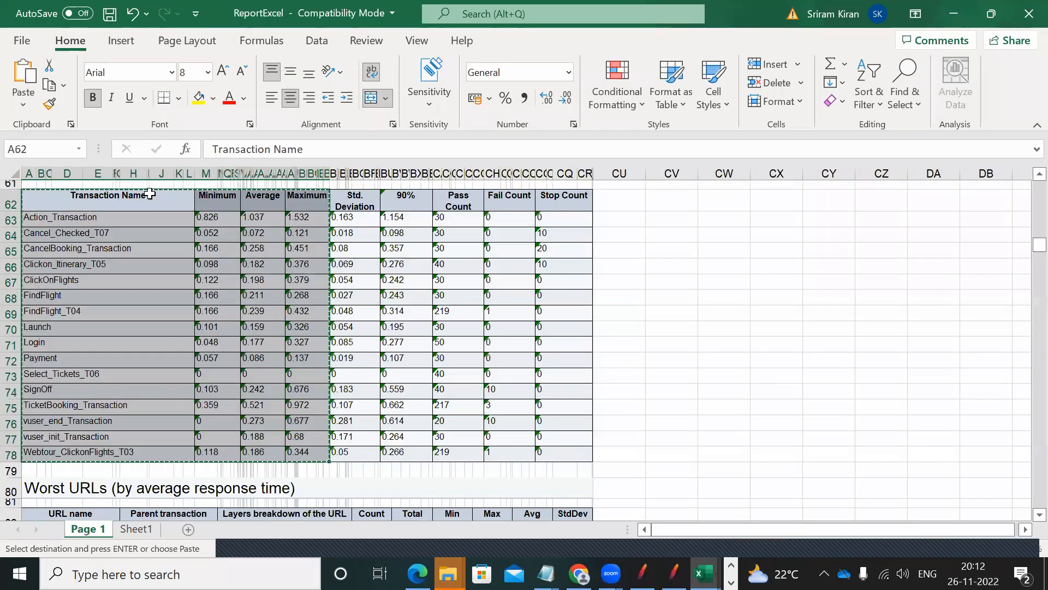
pyautogui.click(95, 196)
pyautogui.hotkey('alt', 'Tab')
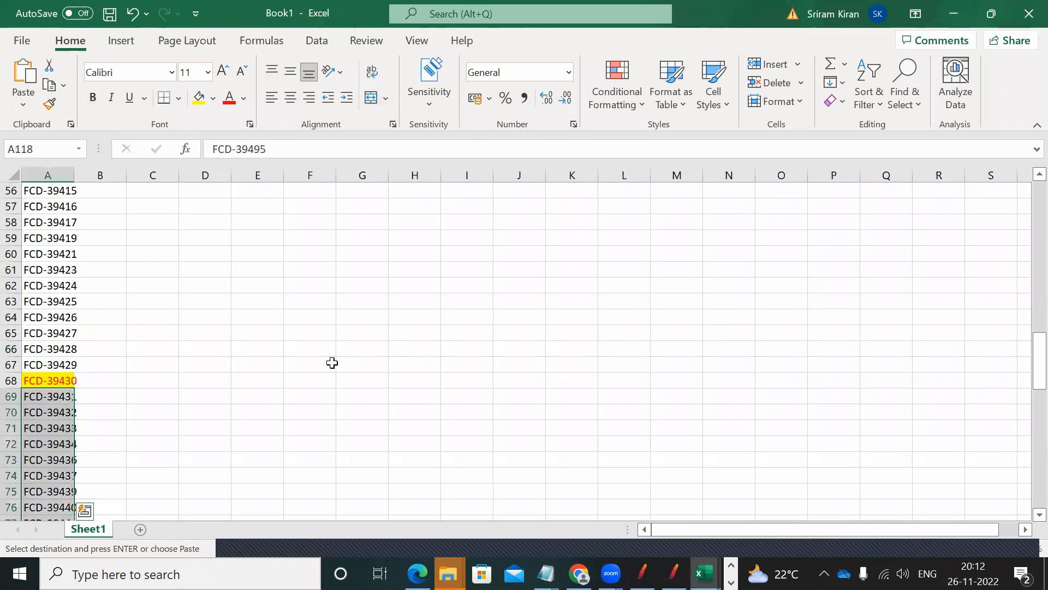
pyautogui.hotkey('alt', 'Tab')
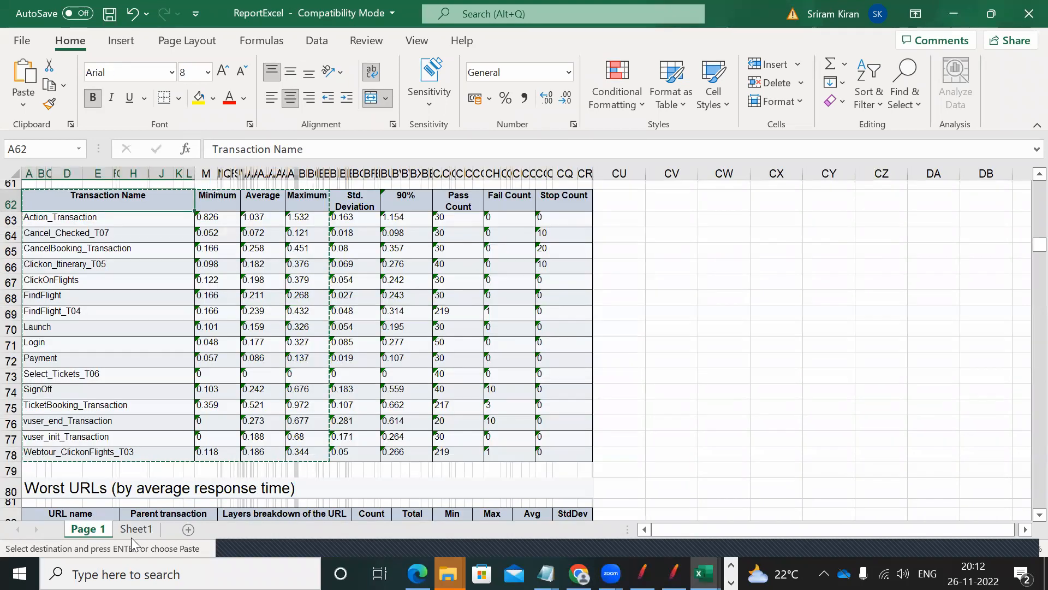
pyautogui.click(132, 527)
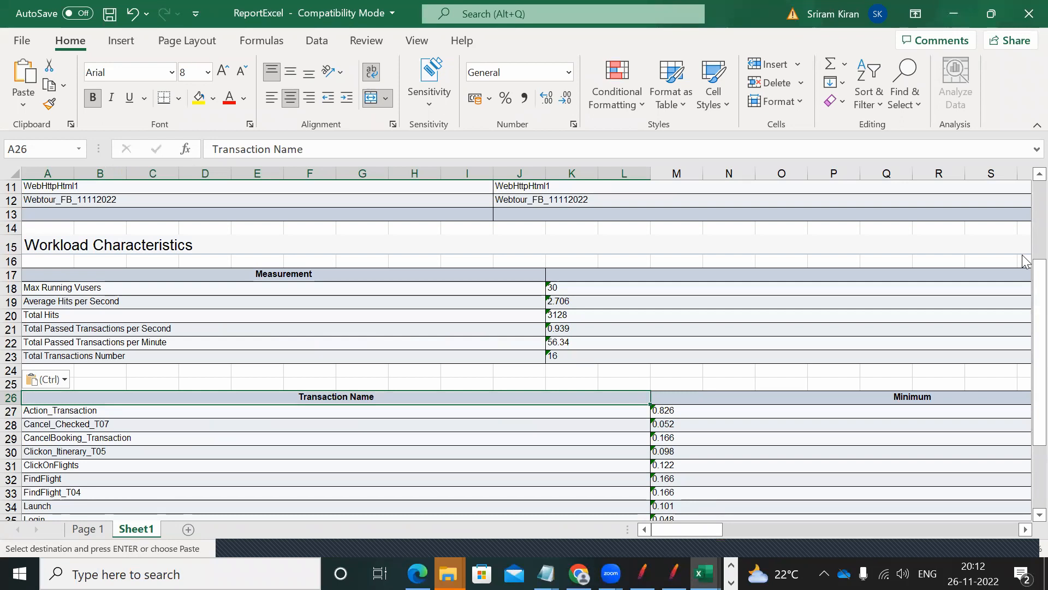
# Collapse the surplus columns in Sheet1 so the Transaction Name field ends at column E and Minimum at about column N
pyautogui.moveTo(1025, 295); pyautogui.dragTo(1025, 382)
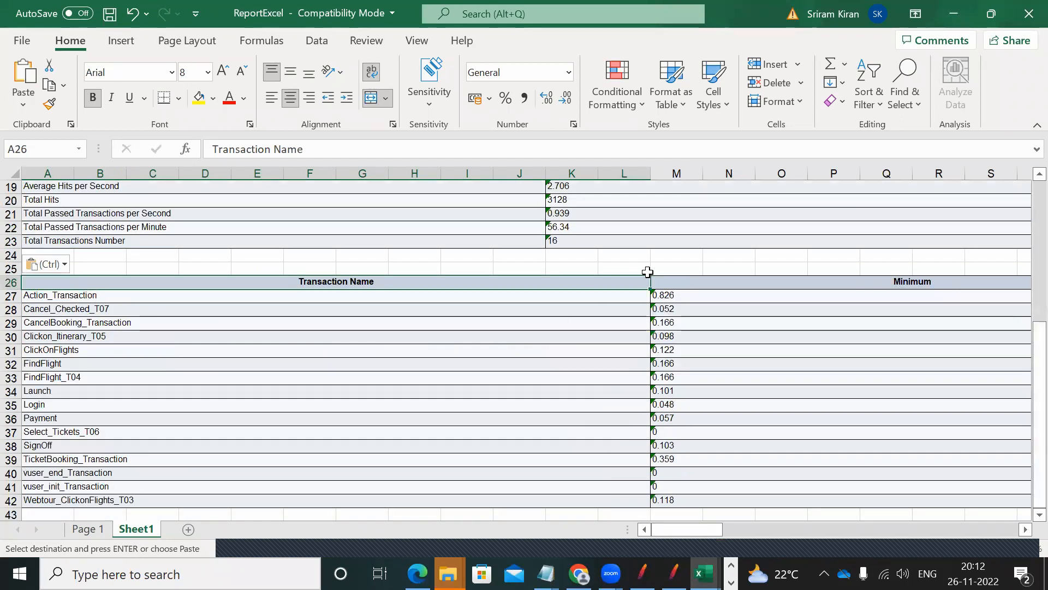
pyautogui.moveTo(649, 169); pyautogui.dragTo(282, 175)
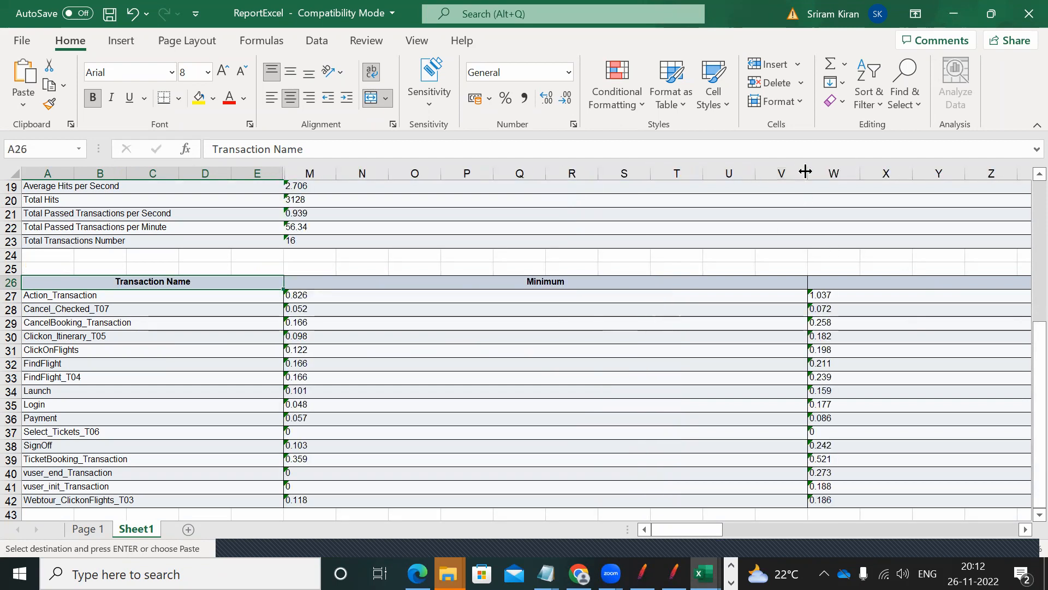
pyautogui.moveTo(806, 172); pyautogui.dragTo(375, 184)
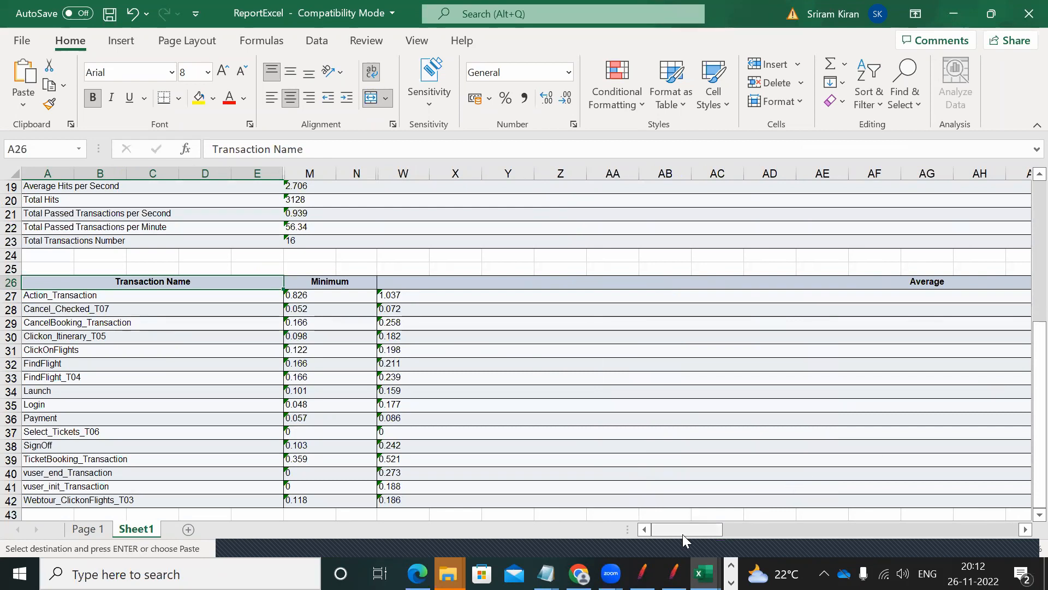
# Collapse the surplus columns under Average in Sheet1 so that the field ends just after column X
pyautogui.moveTo(686, 529); pyautogui.dragTo(789, 541)
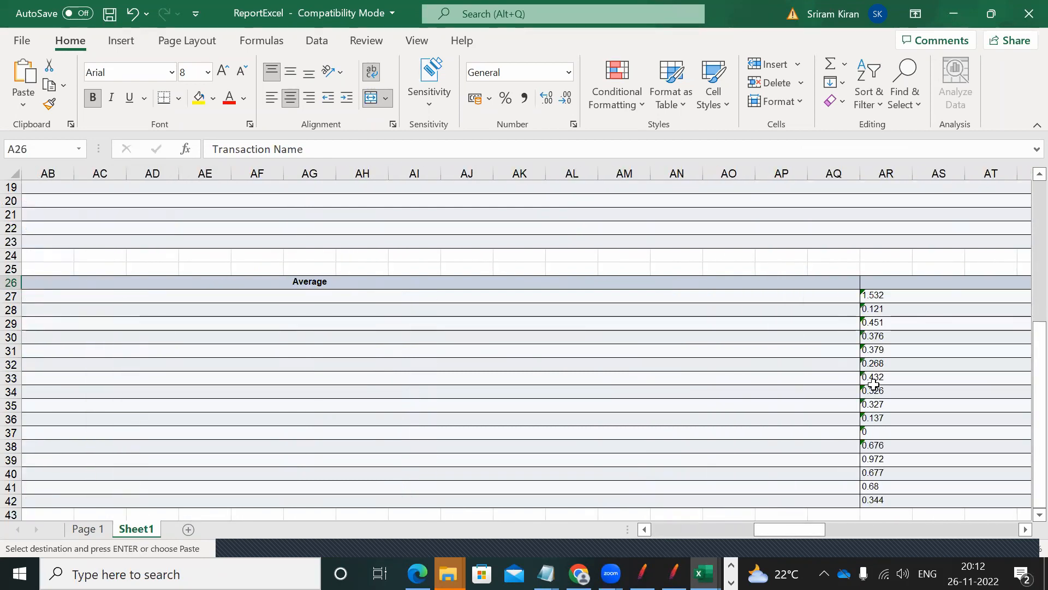
pyautogui.moveTo(861, 173); pyautogui.dragTo(26, 170)
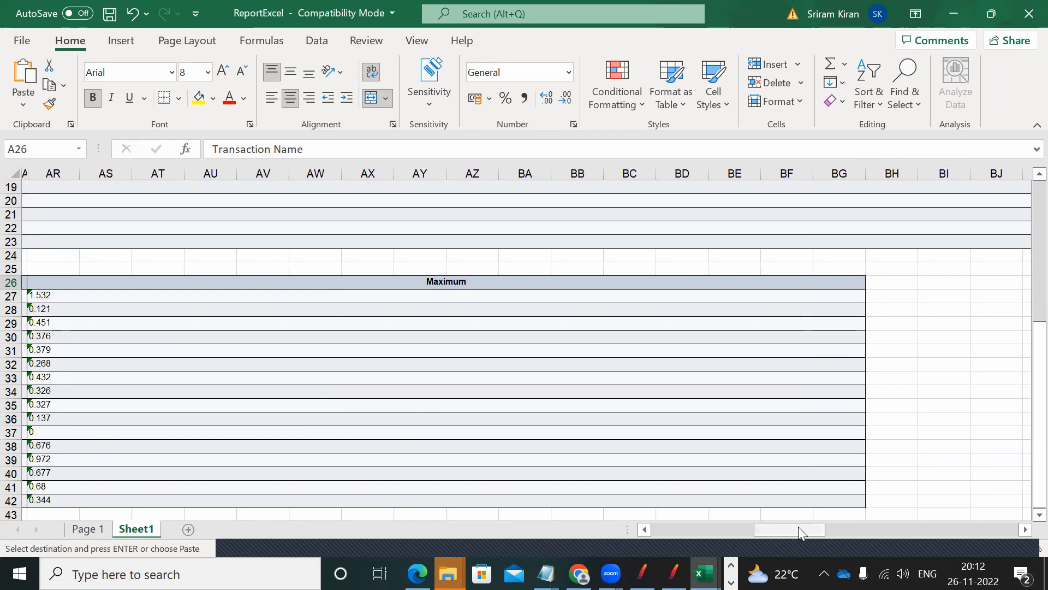
pyautogui.moveTo(798, 527); pyautogui.dragTo(767, 529)
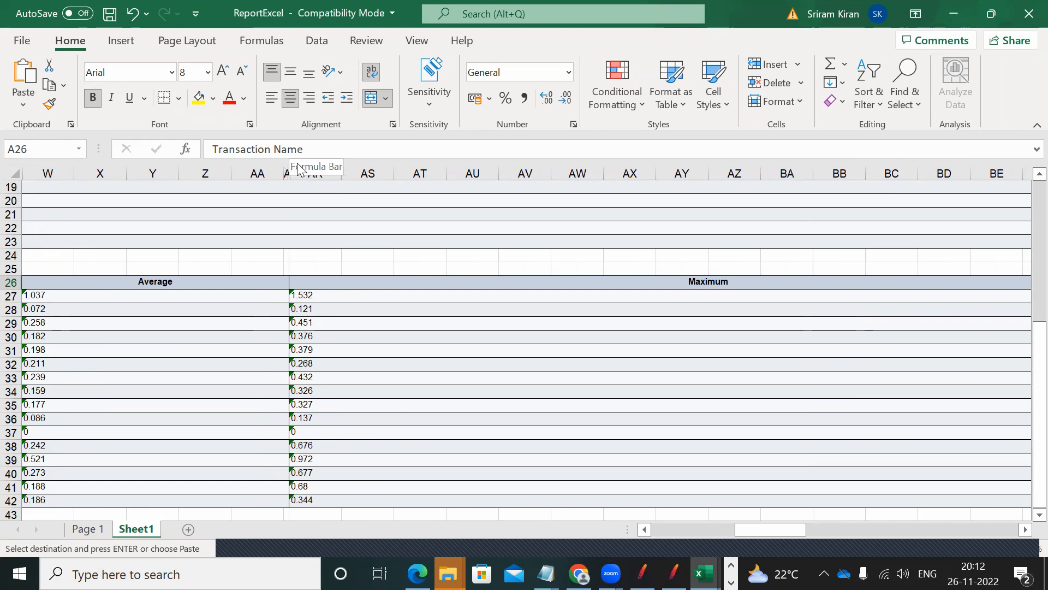
pyautogui.click(318, 150)
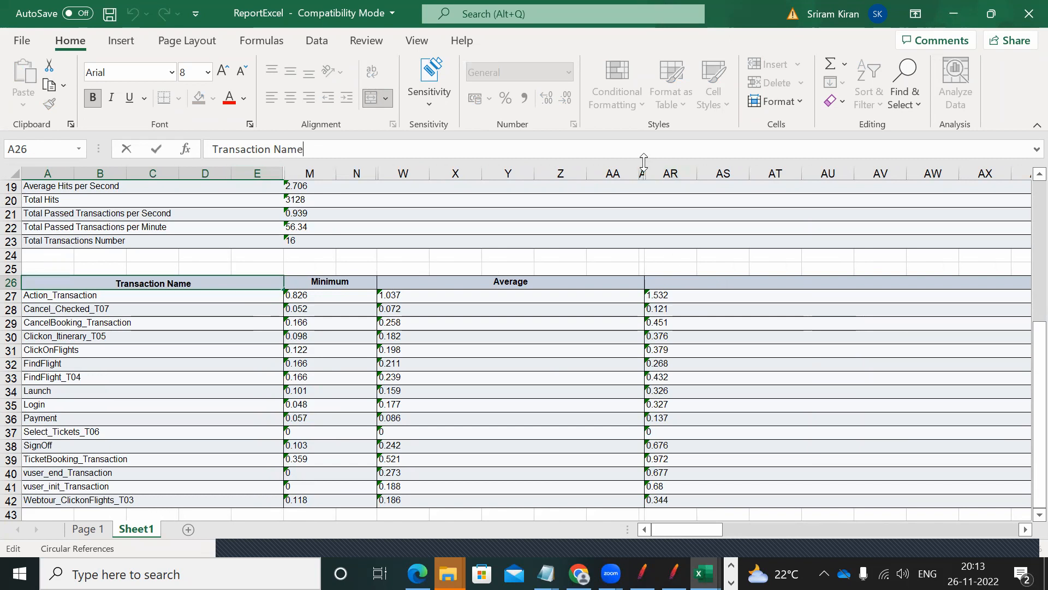
pyautogui.click(440, 382)
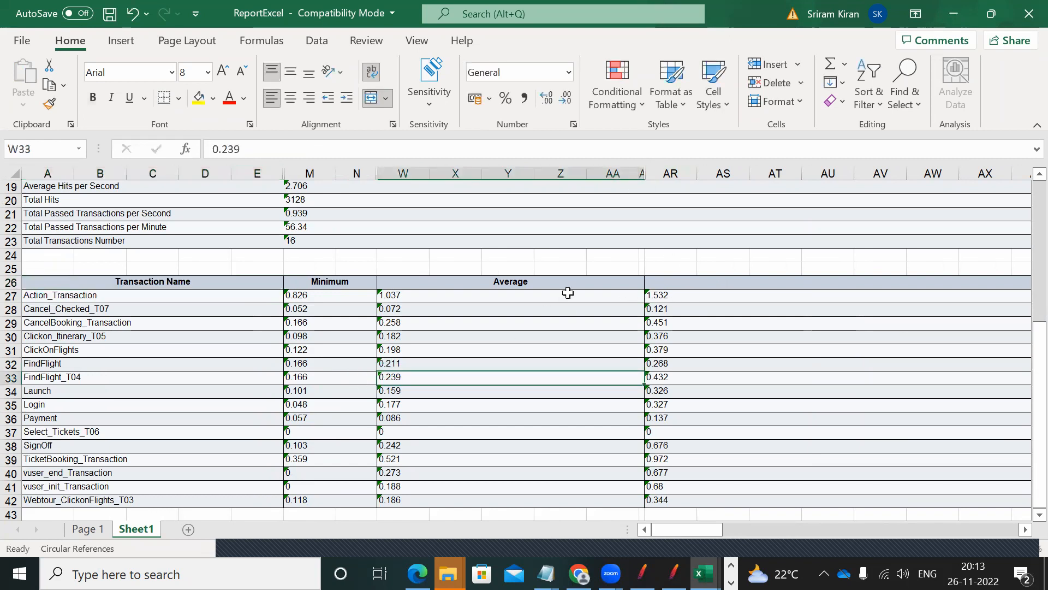
pyautogui.moveTo(640, 167); pyautogui.dragTo(462, 182)
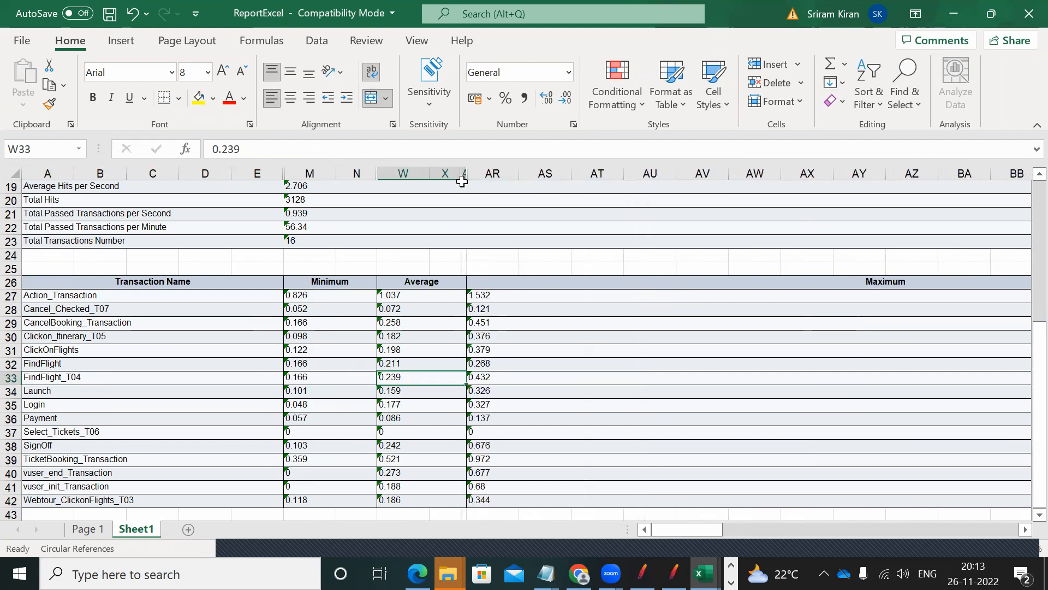
pyautogui.click(407, 297)
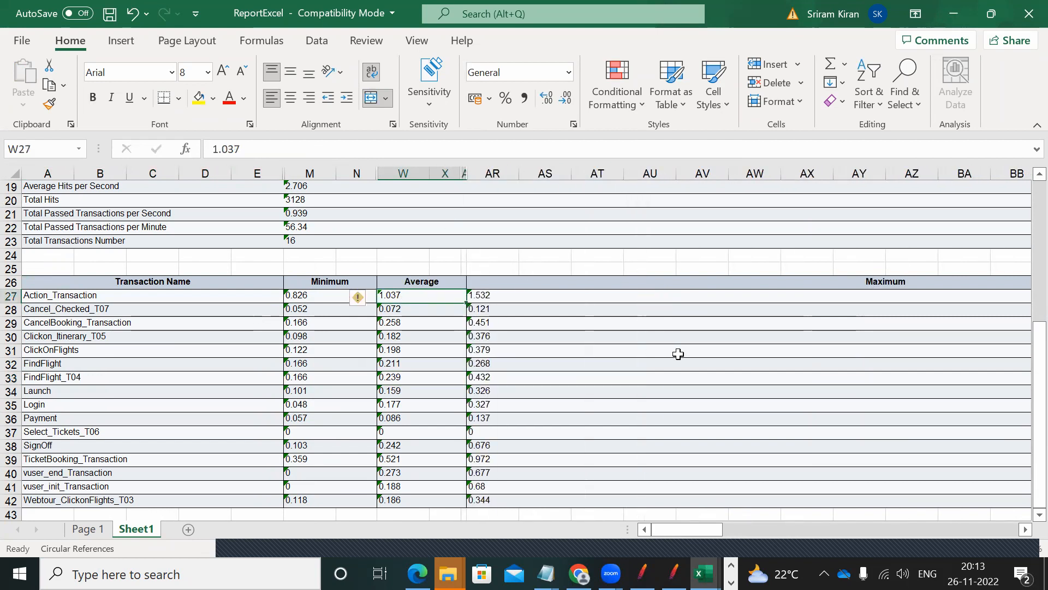
# Apply the plain formatting of empty cell AS46 to all of Sheet1 with Format Painter, removing the merged cells, borders and shading
pyautogui.moveTo(1034, 346); pyautogui.dragTo(1034, 387)
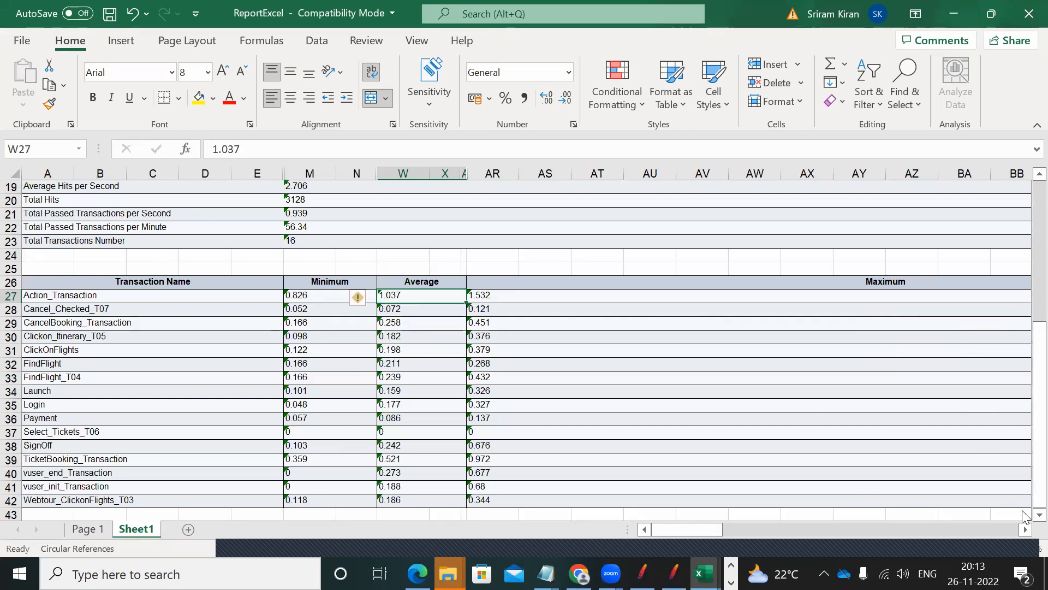
pyautogui.scroll(-1, 1023, 517)
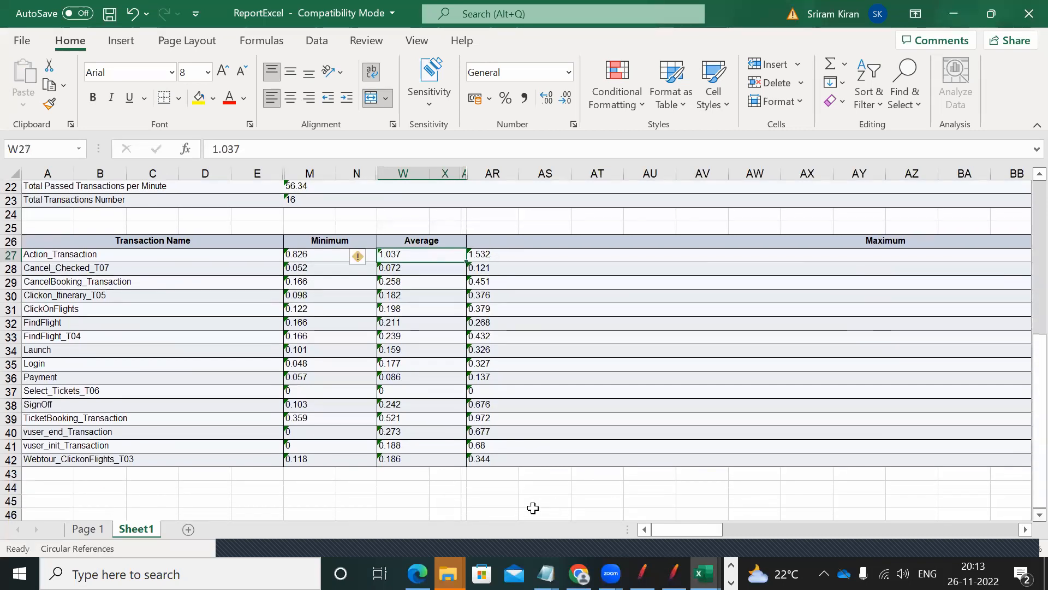
pyautogui.click(532, 512)
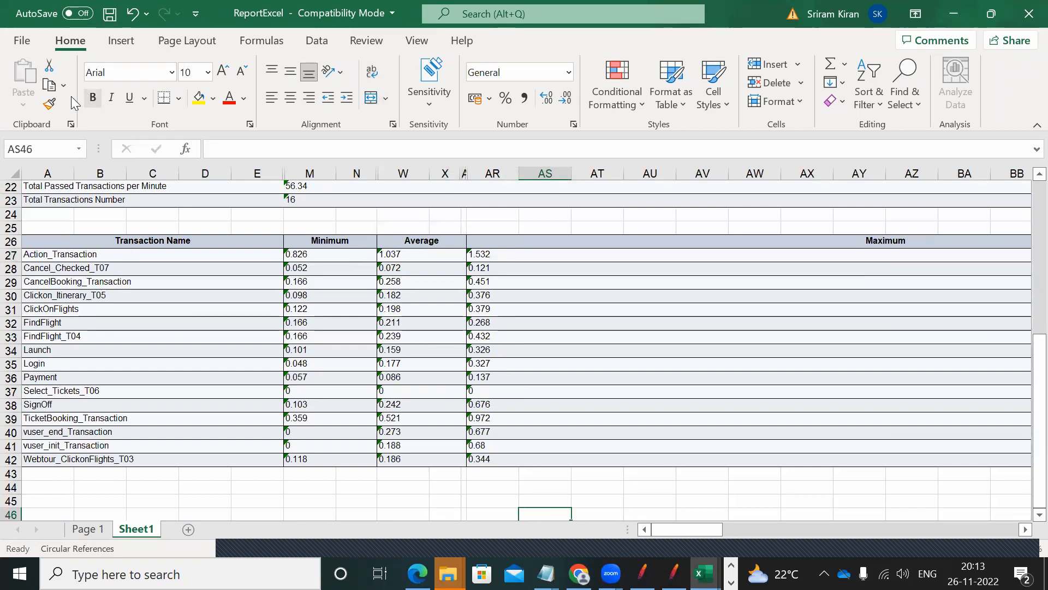
pyautogui.click(49, 104)
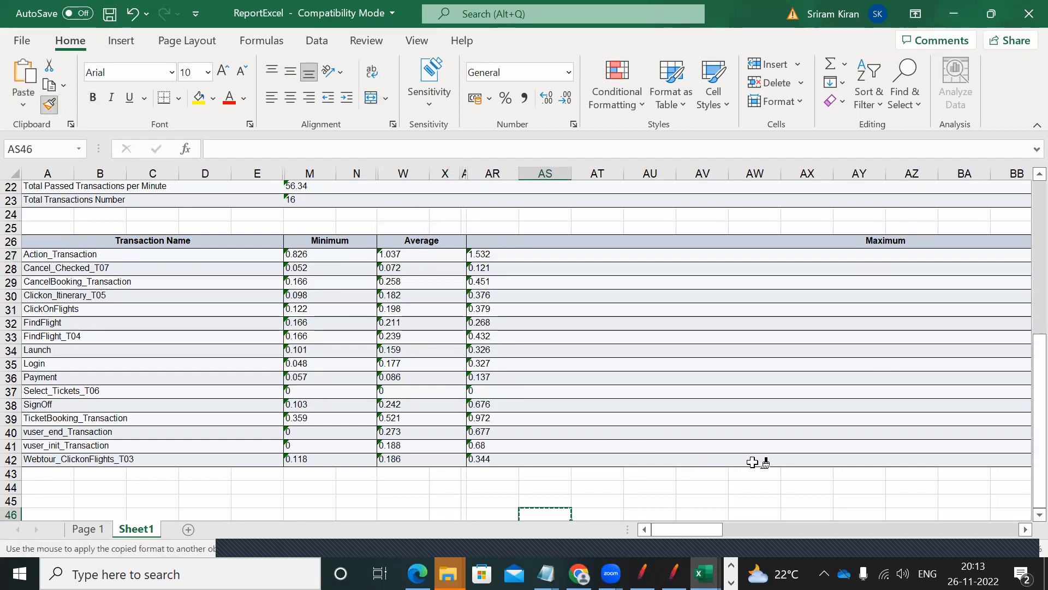
pyautogui.click(15, 173)
pyautogui.click(581, 348)
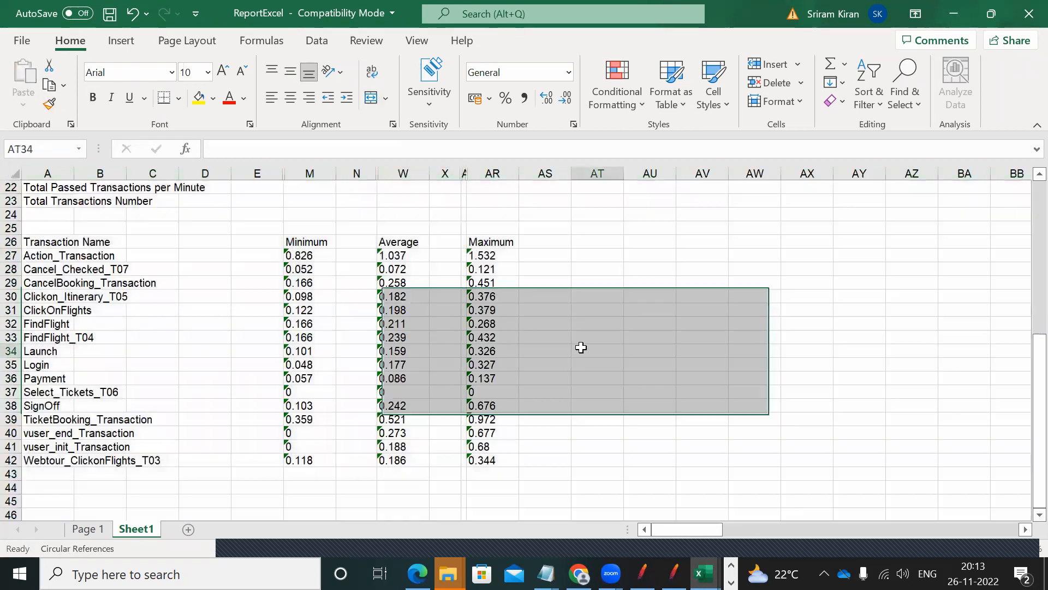
# Rename the Launch transaction in cell A34 of Sheet1 to Launch_T01
pyautogui.moveTo(1036, 375)
pyautogui.mouseDown()
pyautogui.moveTo(1023, 158)
pyautogui.moveTo(1024, 367)
pyautogui.mouseUp()
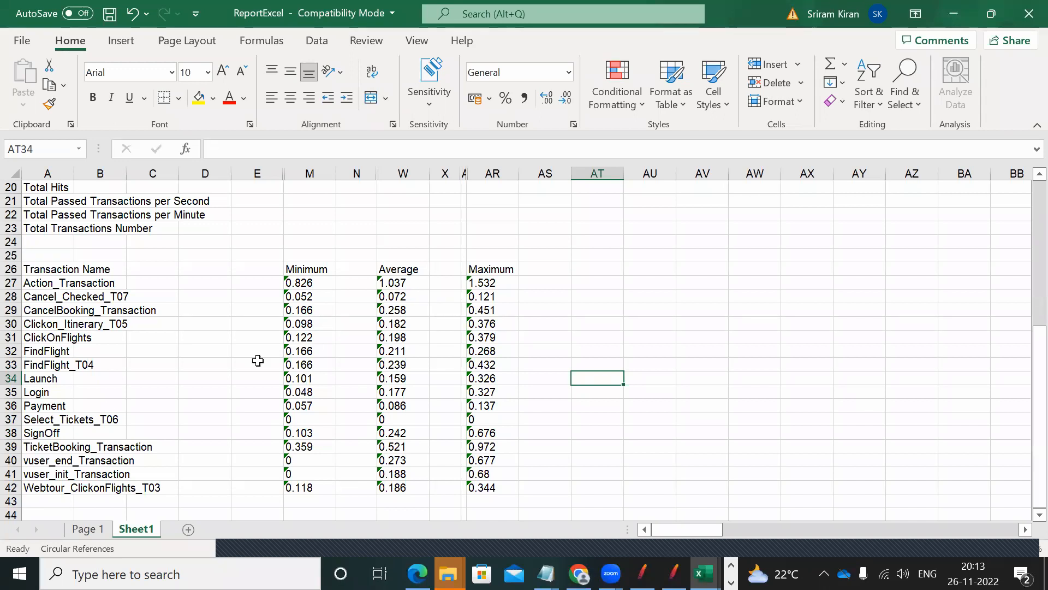
pyautogui.doubleClick(73, 377)
pyautogui.doubleClick(57, 377)
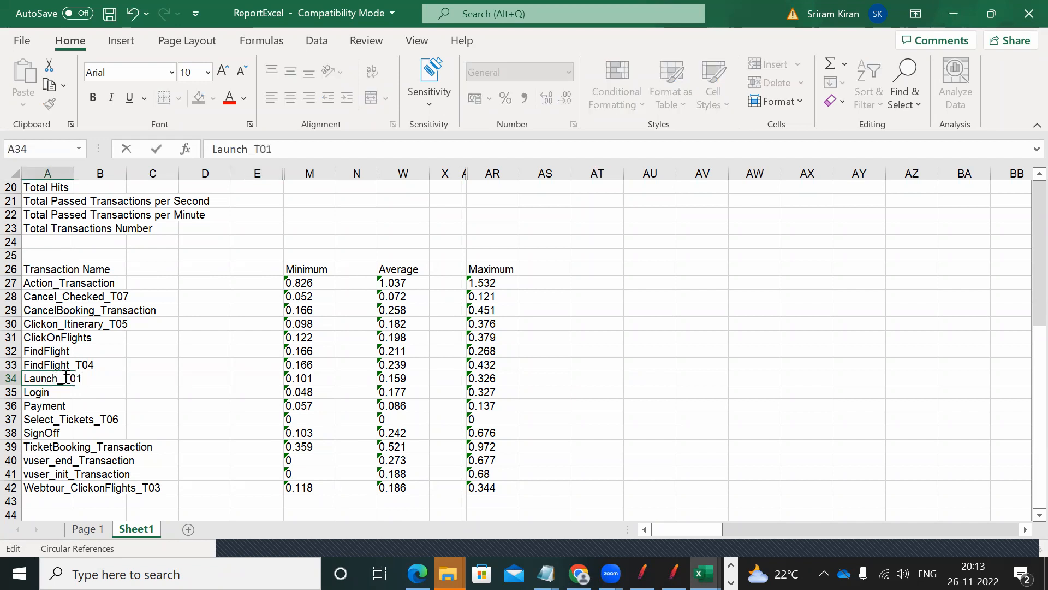
pyautogui.click(642, 366)
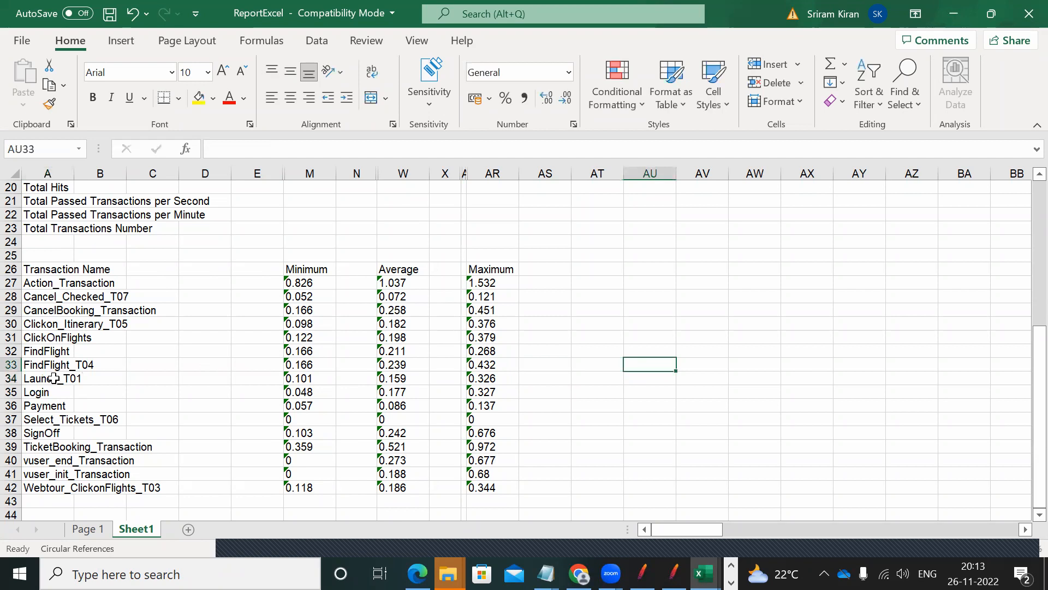
# Move the Launch_T01 entry with its response times from row 34 to row 27, overwriting Action_Transaction
pyautogui.moveTo(63, 379); pyautogui.dragTo(479, 377)
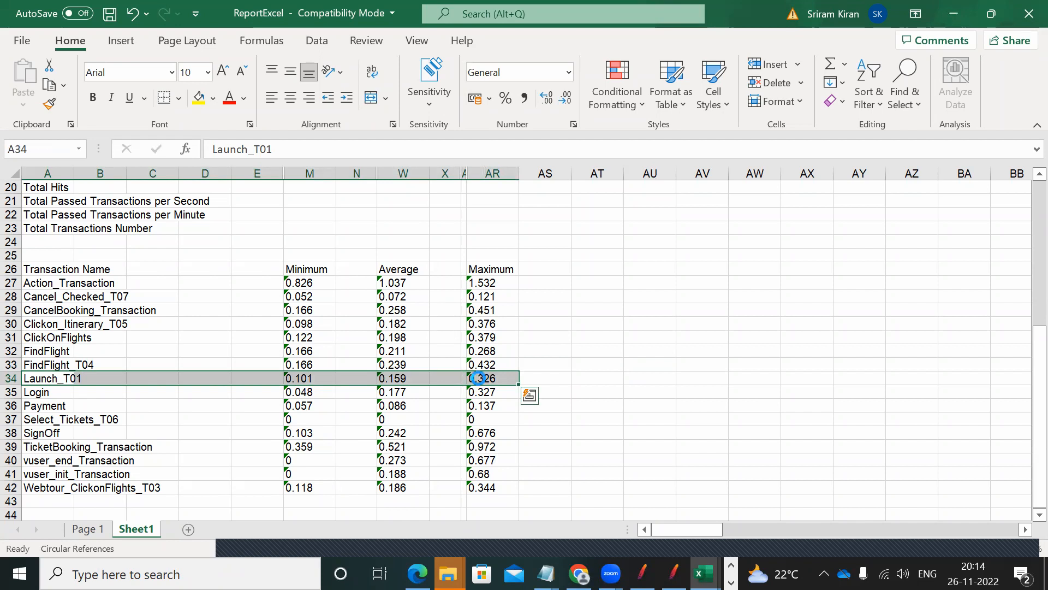
pyautogui.hotkey('ctrl', 'c')
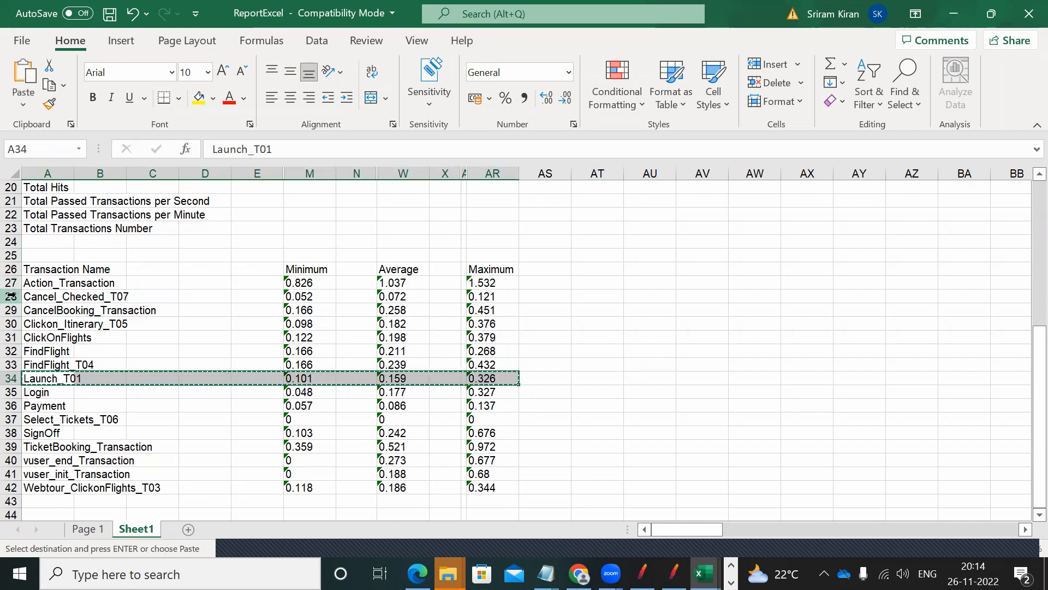
pyautogui.click(11, 296)
pyautogui.click(11, 283)
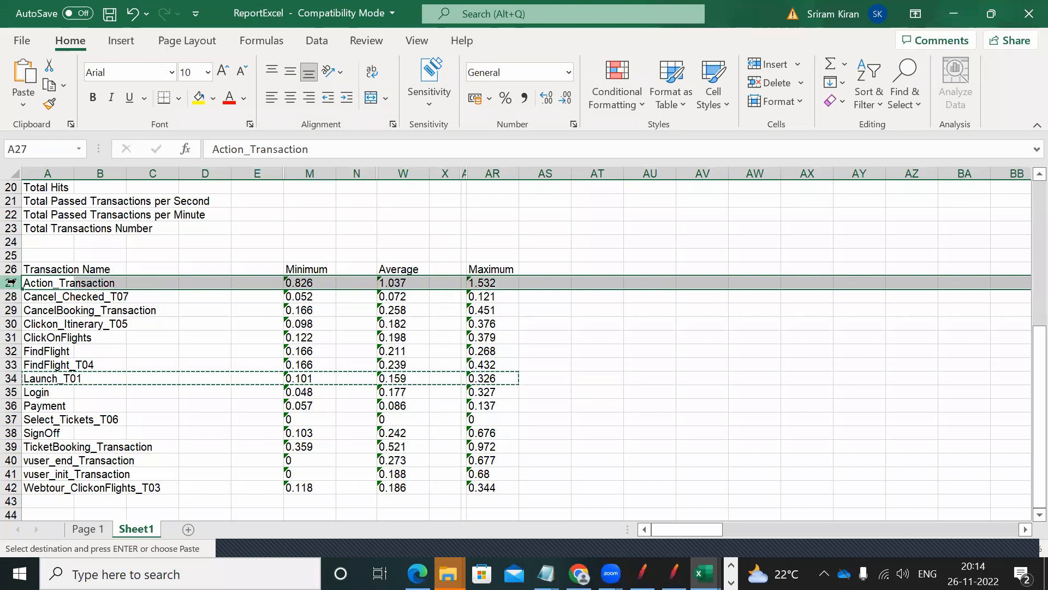
pyautogui.hotkey('ctrl', 'v')
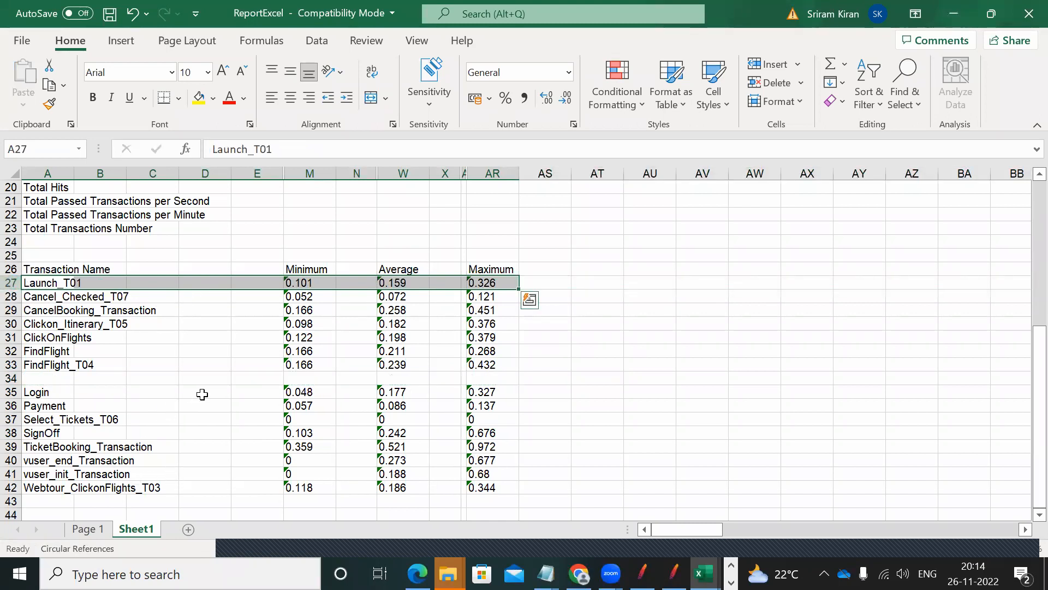
pyautogui.press('Escape')
# Rename the Login transaction in cell A35 to Login_T03
pyautogui.doubleClick(58, 393)
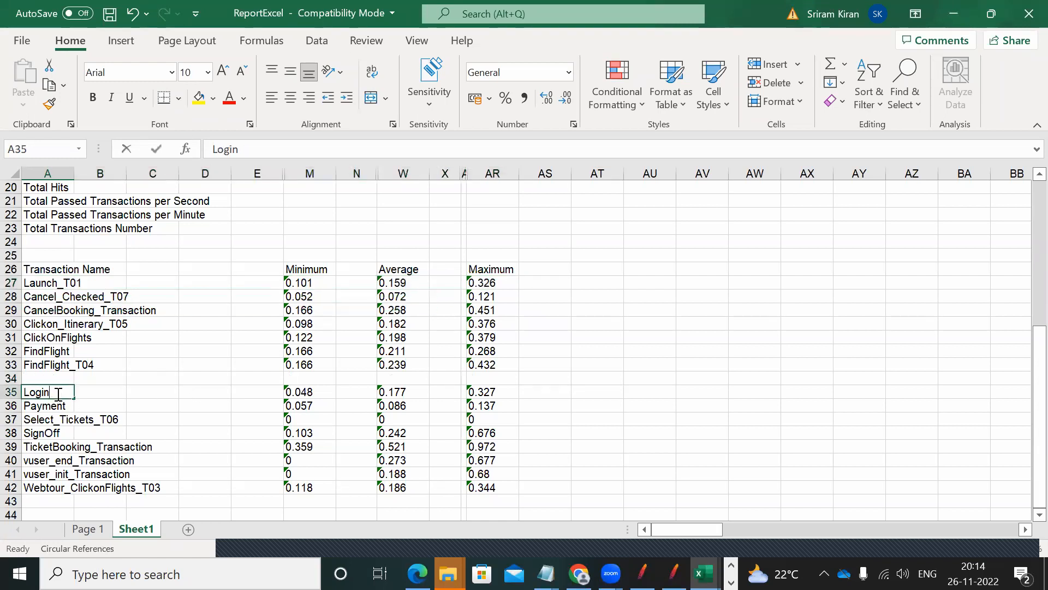
pyautogui.write('_T03')
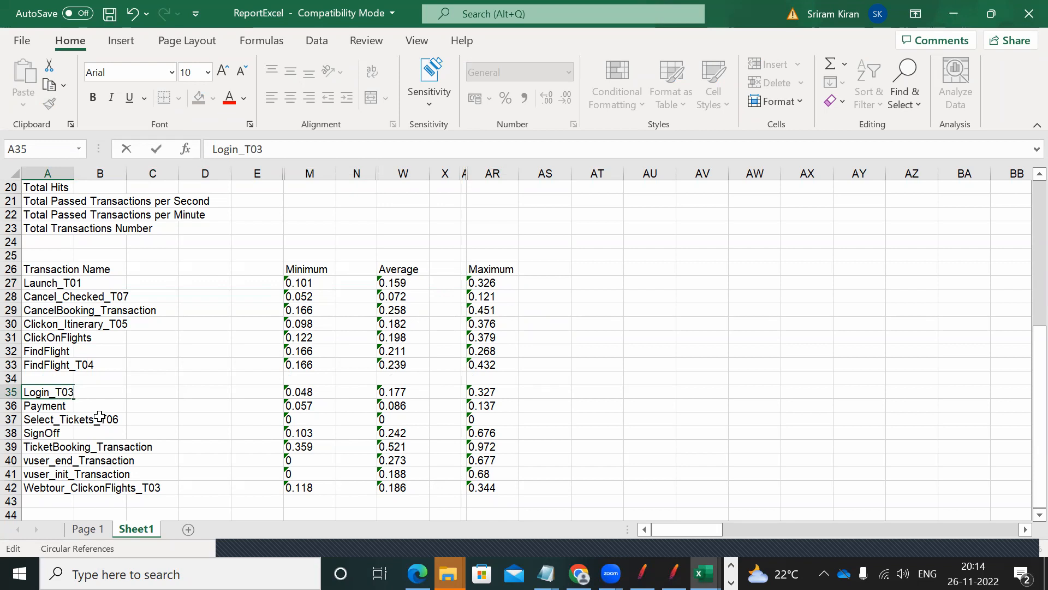
pyautogui.click(100, 418)
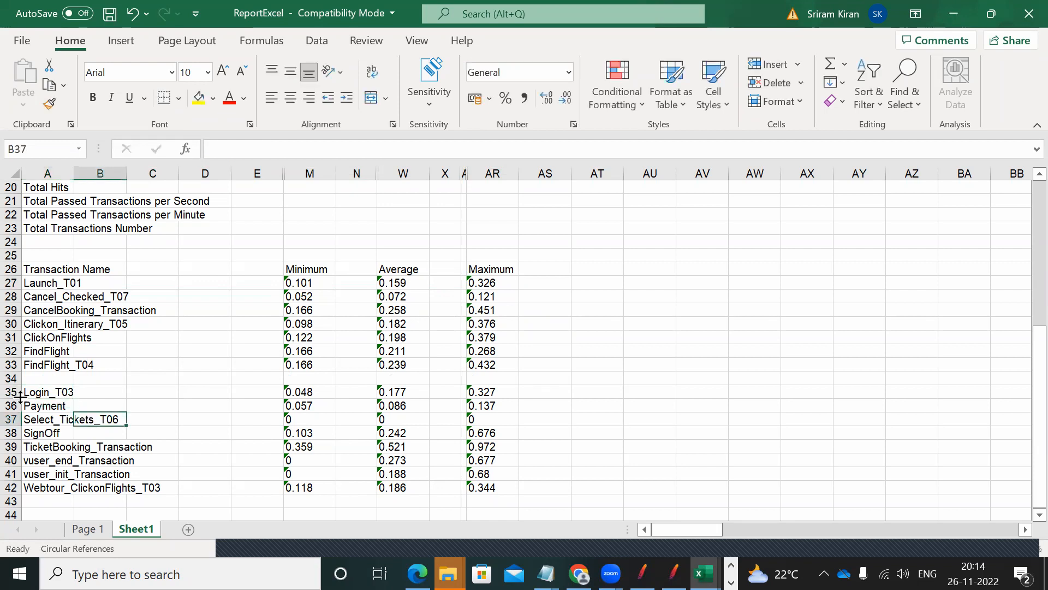
# Copy the whole Login_T03 row and insert the copy at row 28, above Cancel_Checked_T07
pyautogui.click(11, 391)
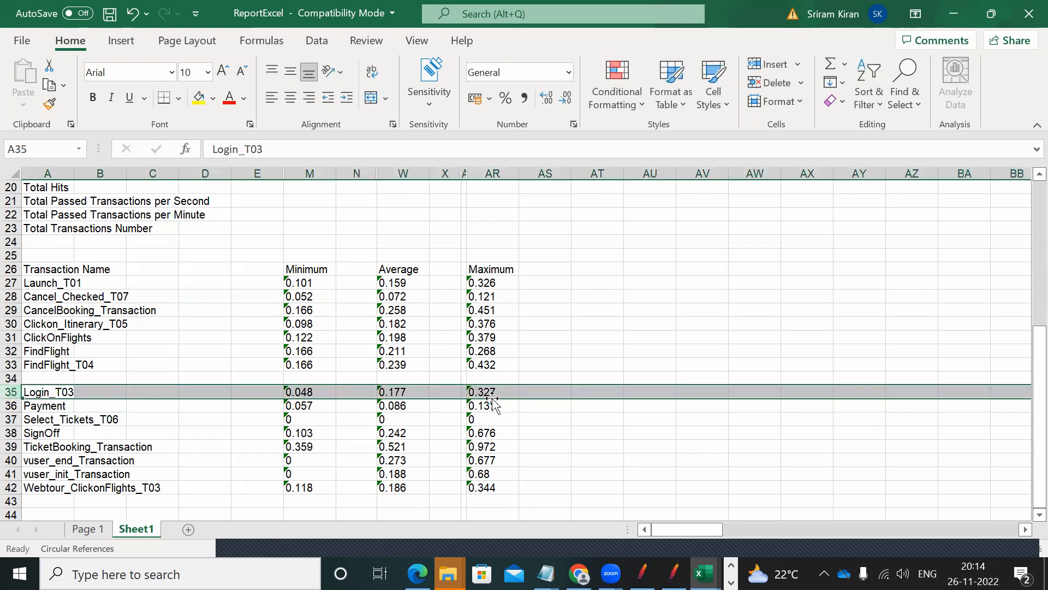
pyautogui.hotkey('ctrl', 'c')
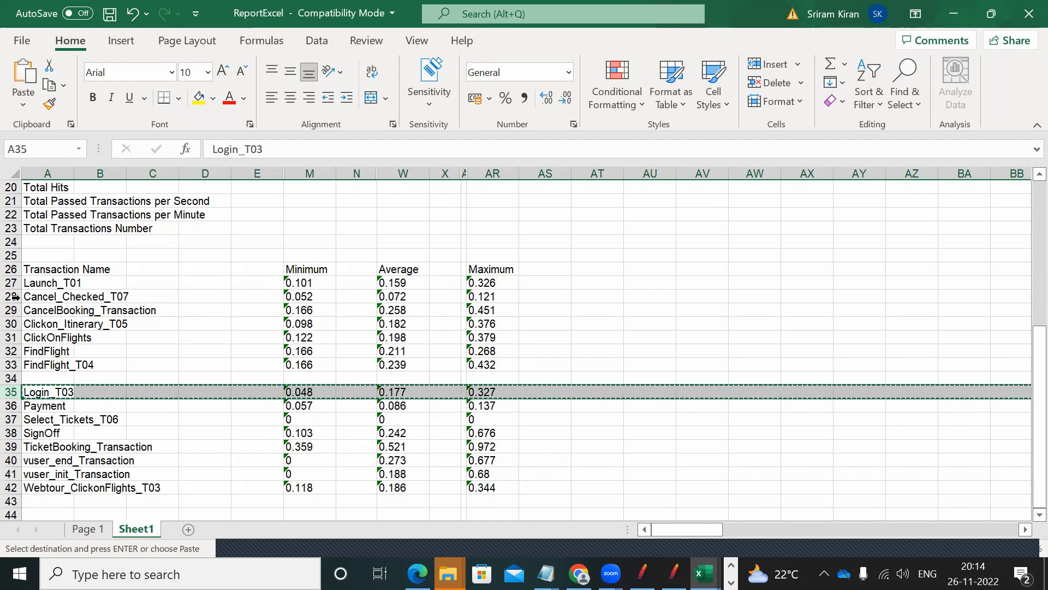
pyautogui.rightClick(11, 295)
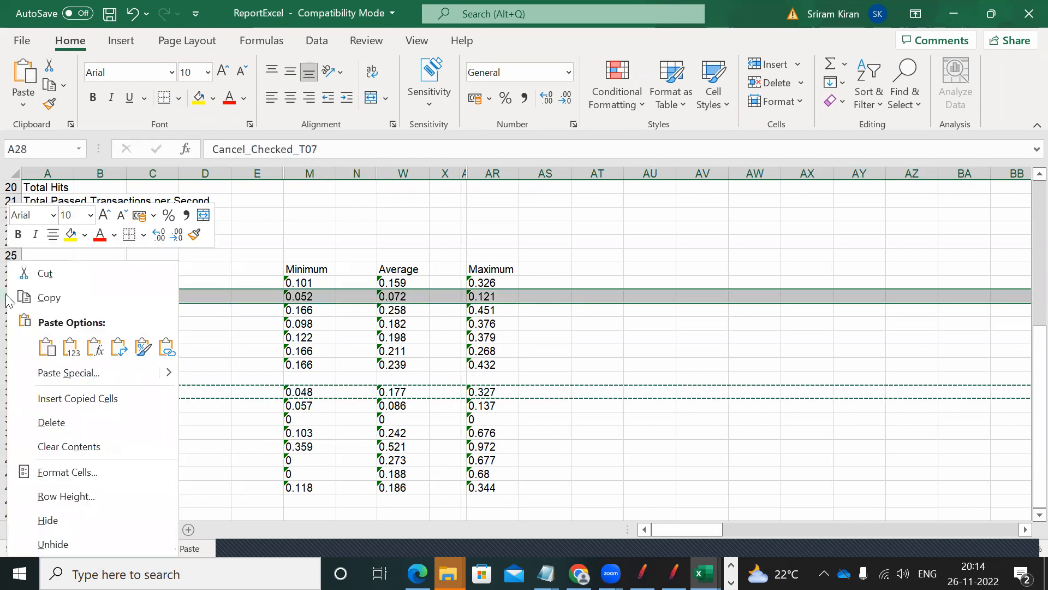
pyautogui.click(79, 397)
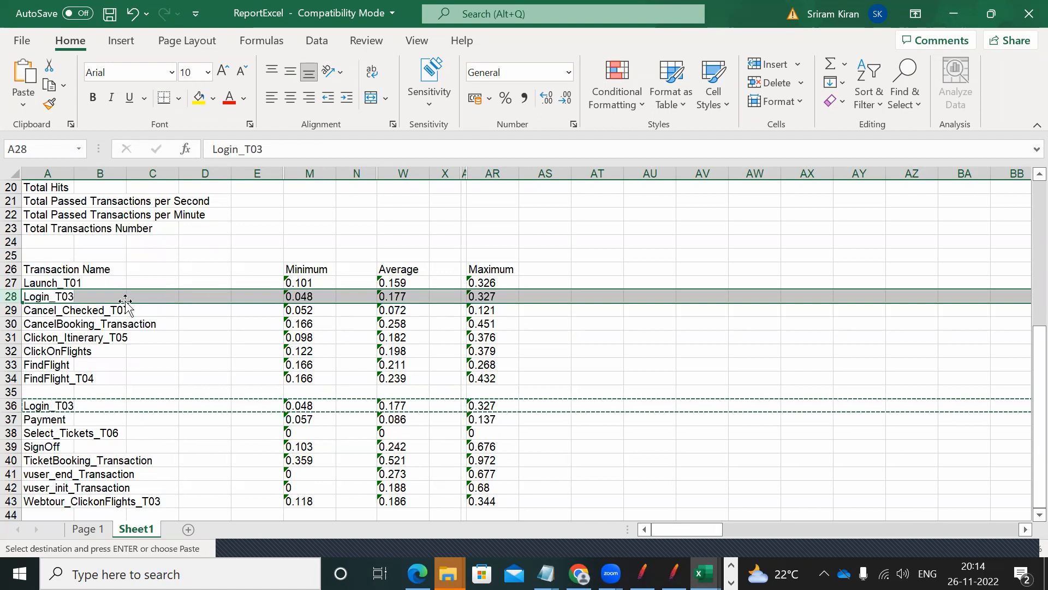
# Correct the inserted login transaction name in cell A28 to Login_T02
pyautogui.click(76, 298)
pyautogui.click(68, 296)
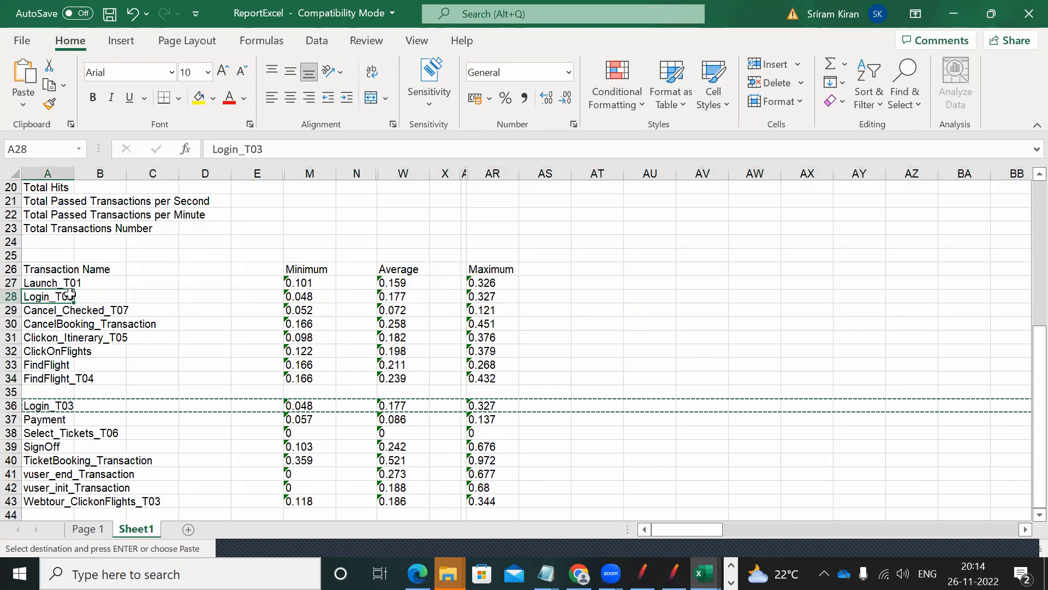
pyautogui.doubleClick(73, 296)
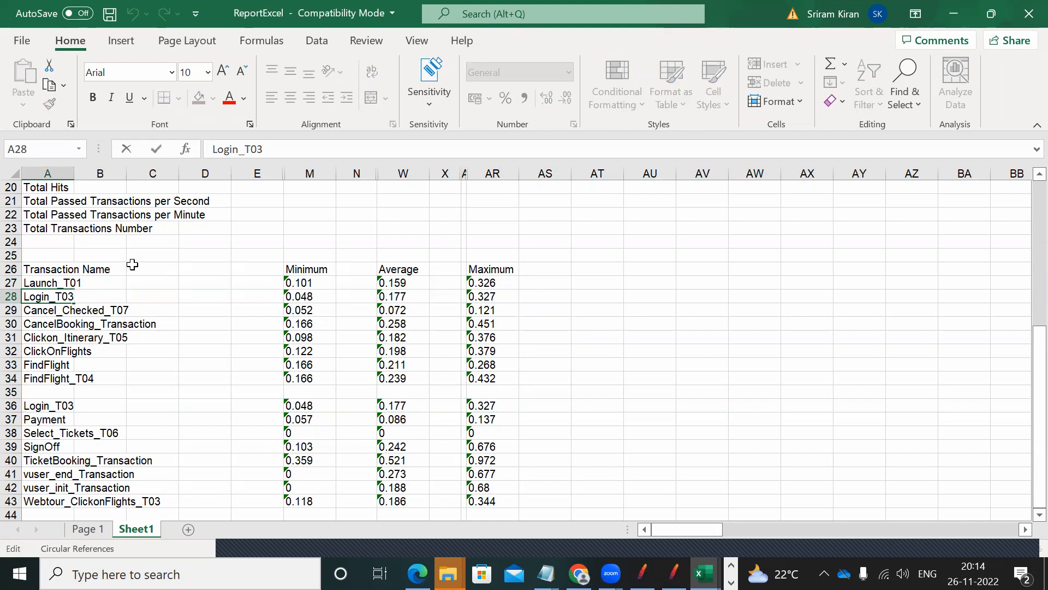
pyautogui.press('BackSpace')
pyautogui.click(121, 312)
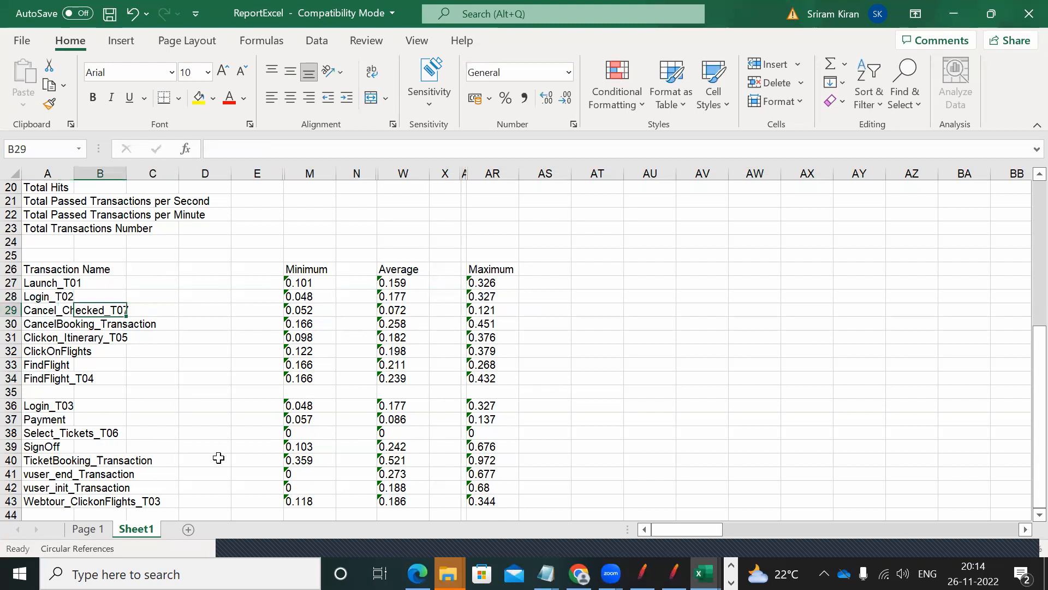
# Cut the Webtour_ClickonFlights_T03 row and insert it at row 29, directly below Login_T02
pyautogui.click(11, 501)
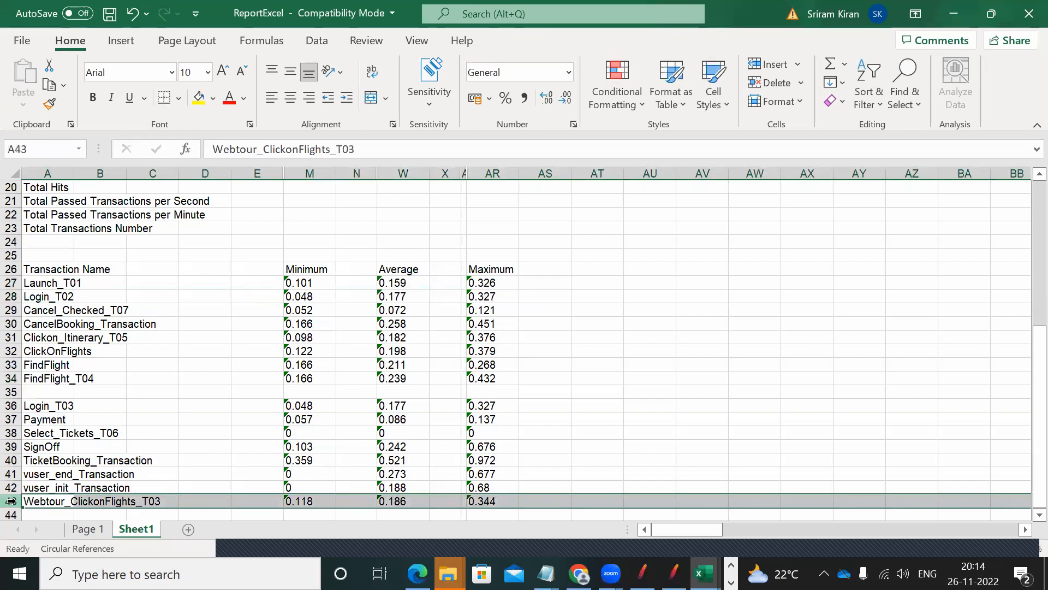
pyautogui.hotkey('ctrl', 'c')
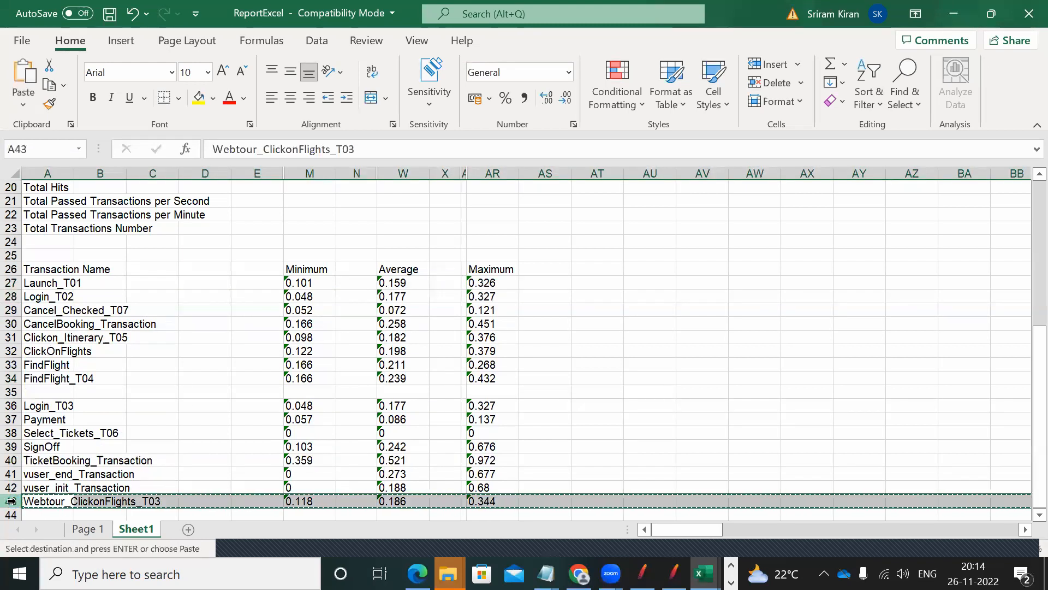
pyautogui.click(11, 310)
pyautogui.rightClick(11, 310)
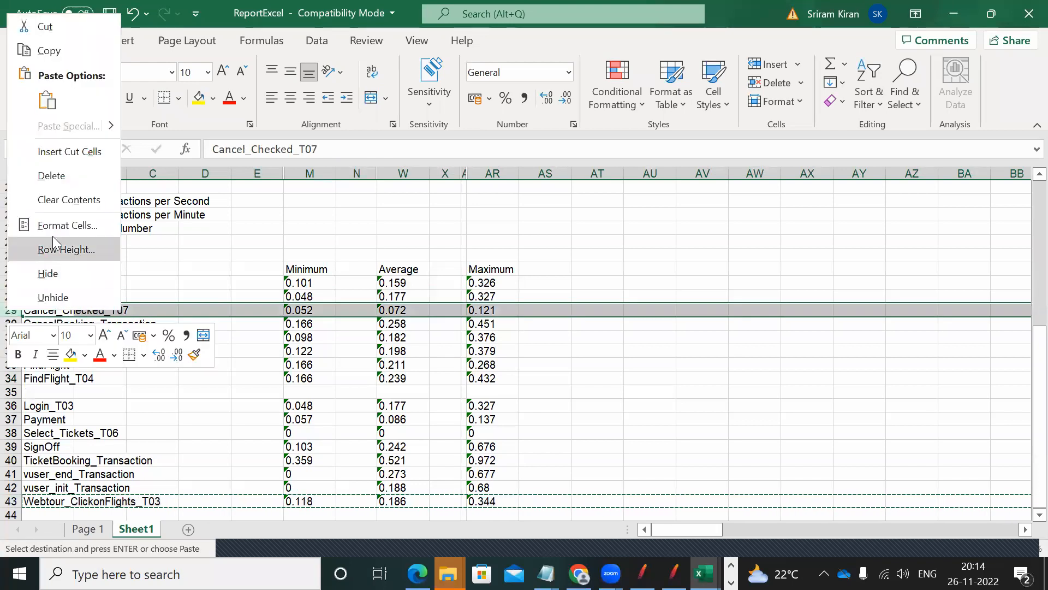
pyautogui.click(83, 154)
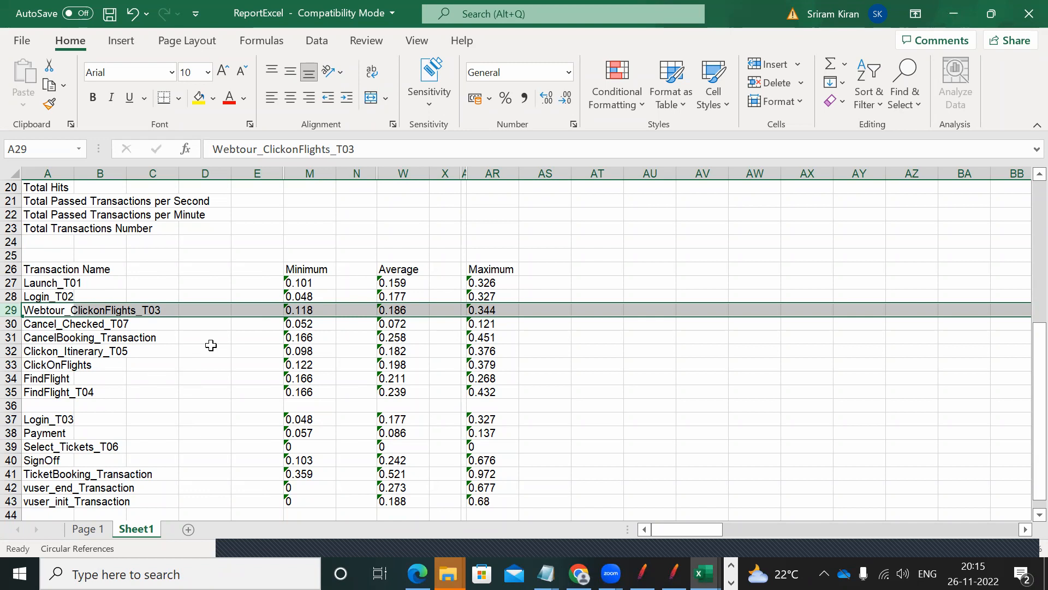
# Cut the FindFlight_T04 row and insert it at row 29, above Webtour_ClickonFlights_T03
pyautogui.click(11, 392)
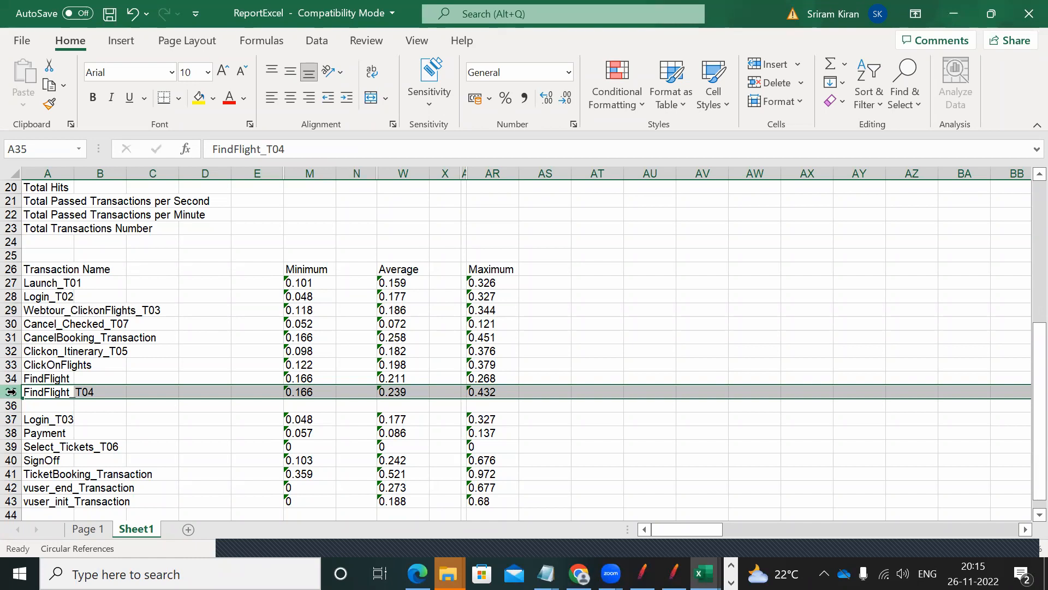
pyautogui.hotkey('ctrl', 'c')
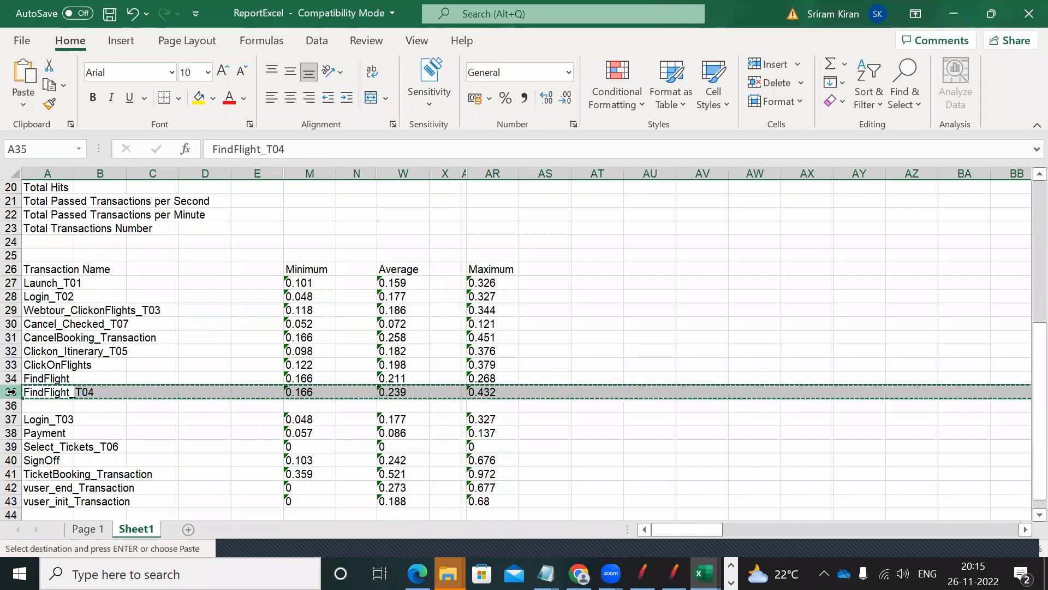
pyautogui.click(9, 311)
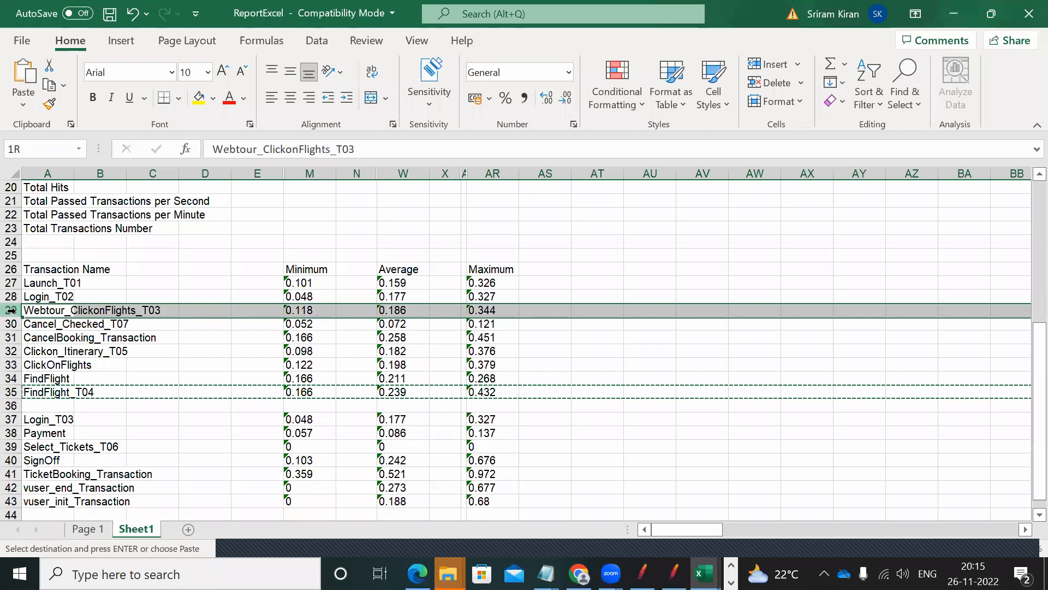
pyautogui.rightClick(9, 311)
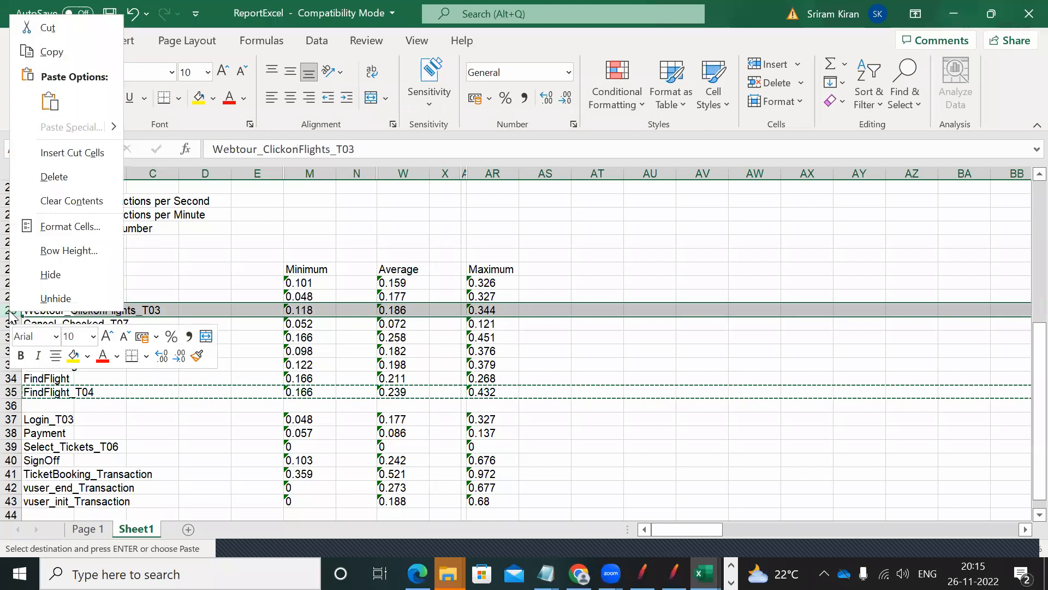
pyautogui.click(76, 153)
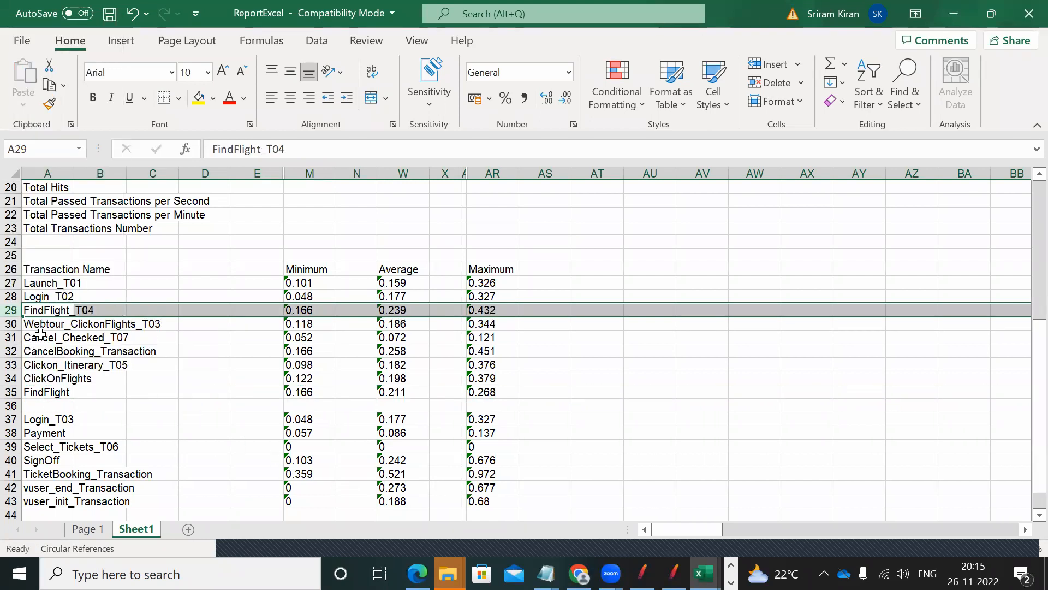
pyautogui.click(11, 364)
pyautogui.rightClick(12, 366)
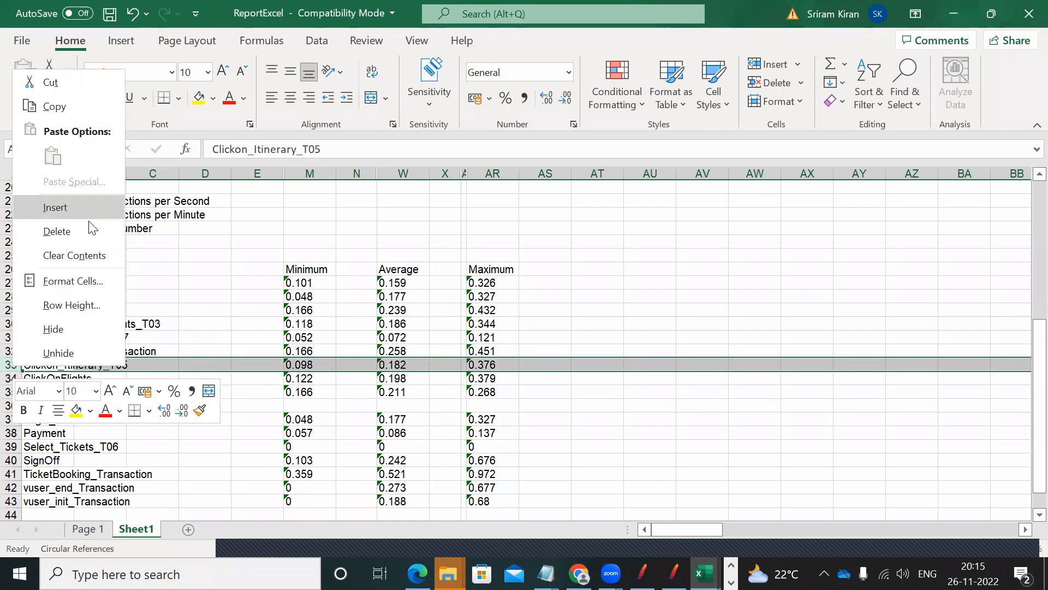
pyautogui.click(74, 83)
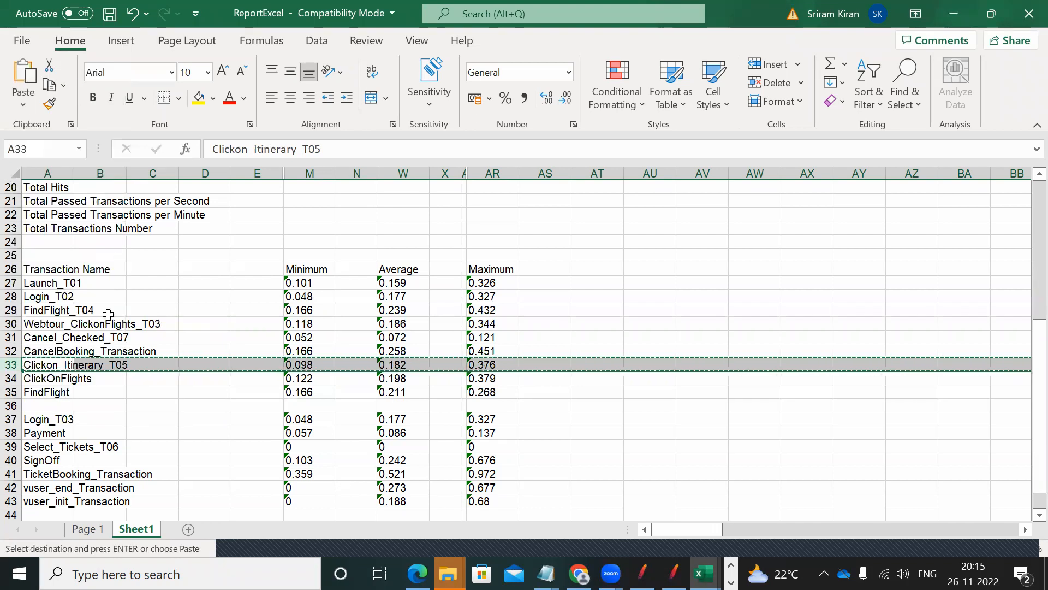
pyautogui.click(11, 336)
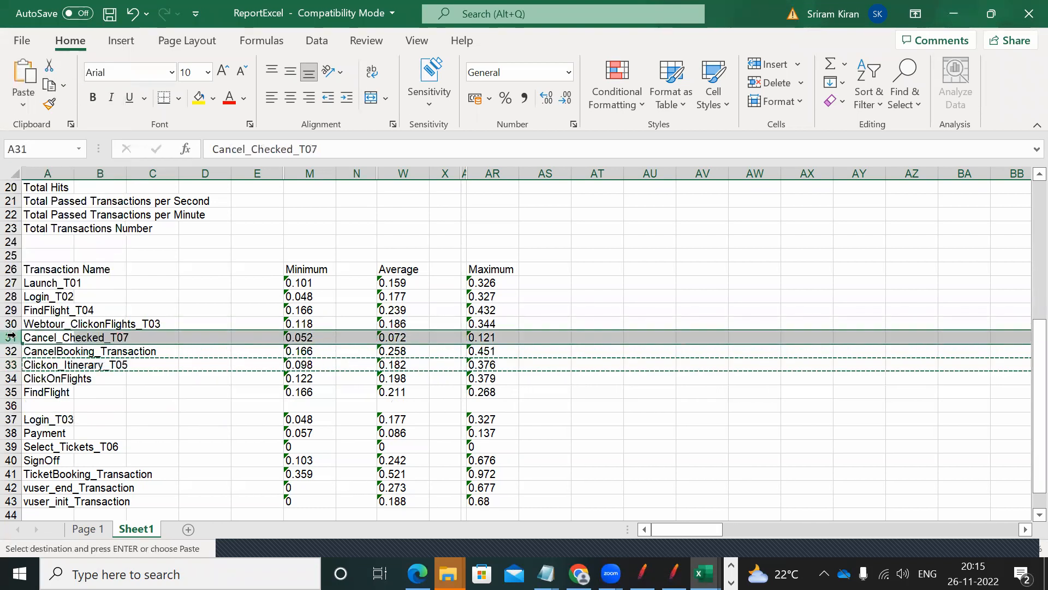
pyautogui.rightClick(11, 337)
pyautogui.press('Escape')
# Add a filter to column W, which holds the Average response times
pyautogui.moveTo(1026, 365); pyautogui.dragTo(1025, 379)
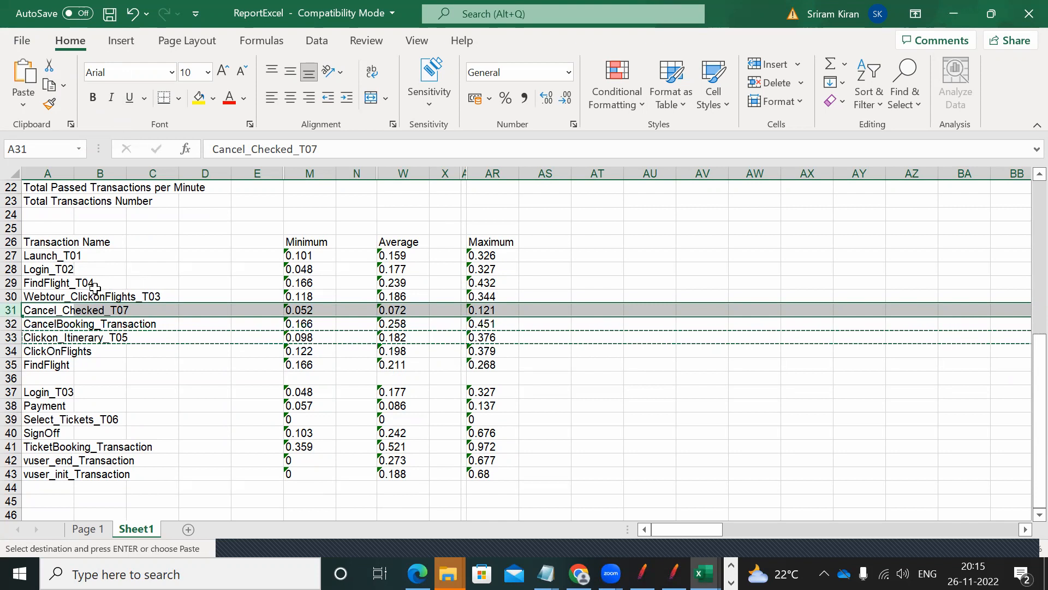
pyautogui.click(412, 243)
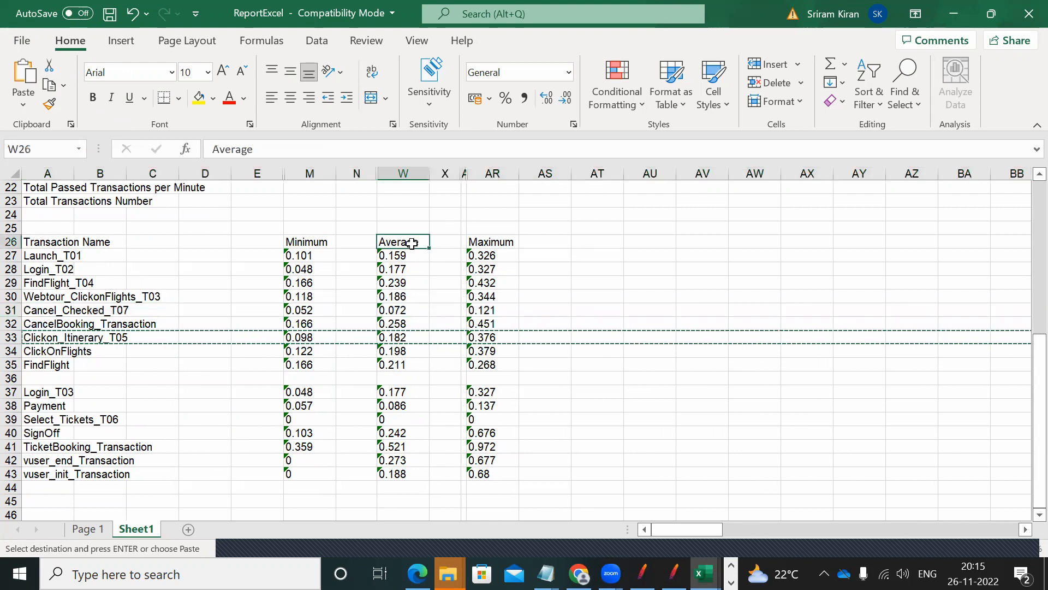
pyautogui.click(394, 174)
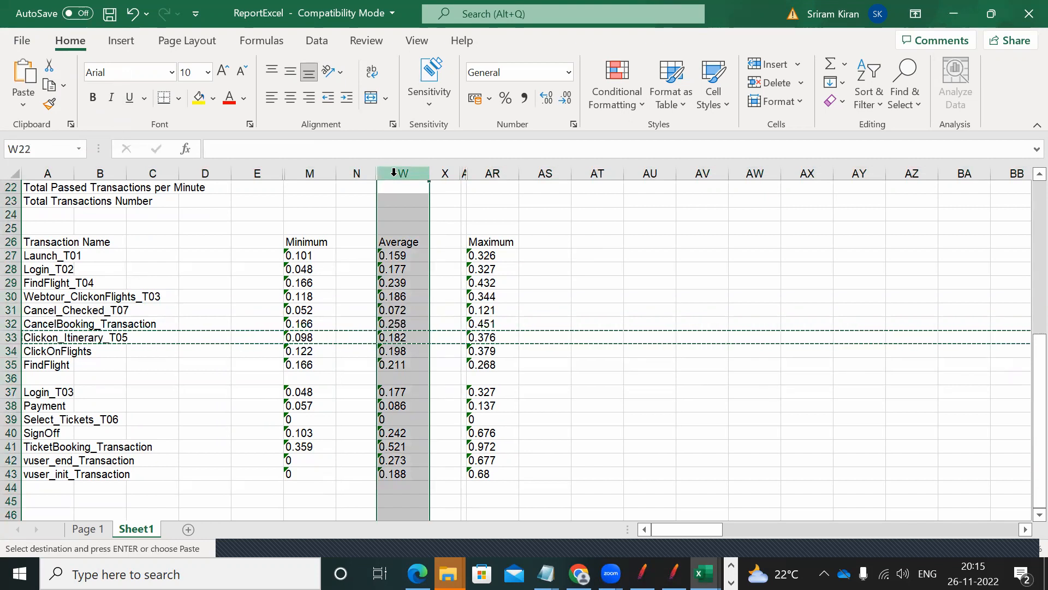
pyautogui.click(876, 103)
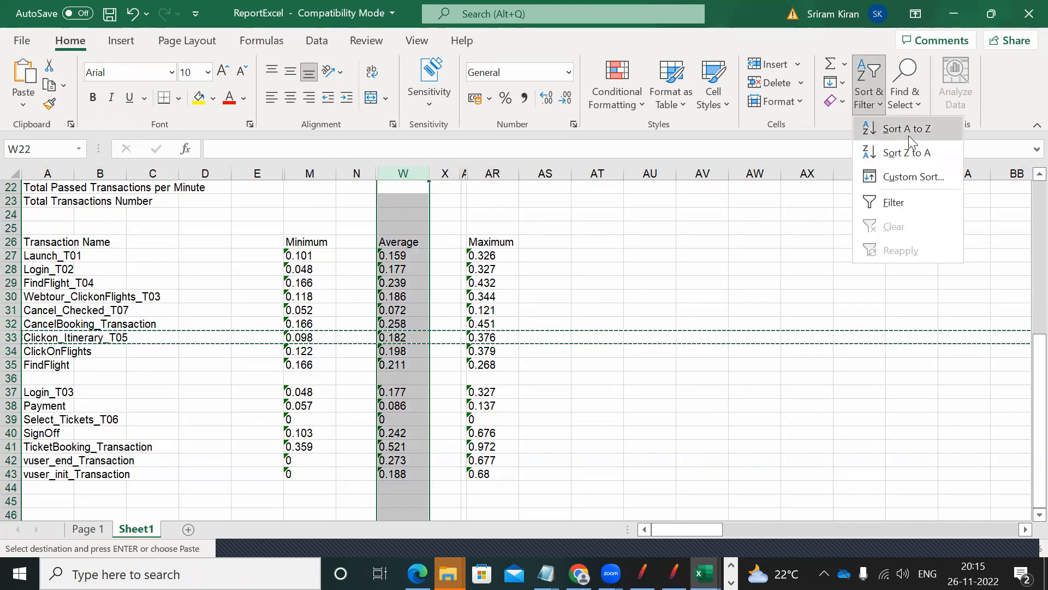
pyautogui.click(893, 203)
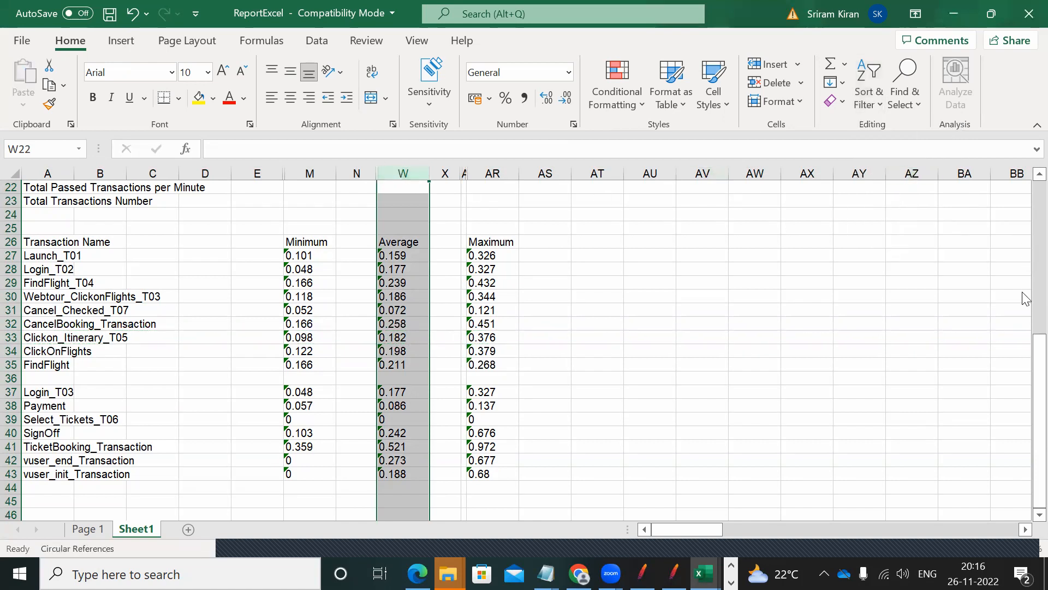
pyautogui.moveTo(1025, 349); pyautogui.dragTo(1025, 196)
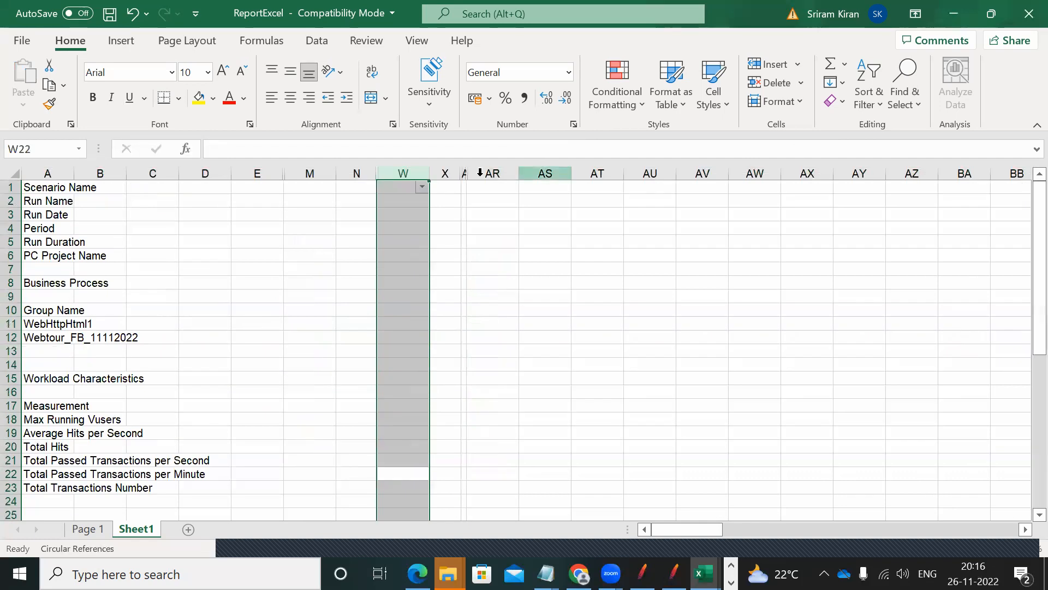
pyautogui.click(421, 188)
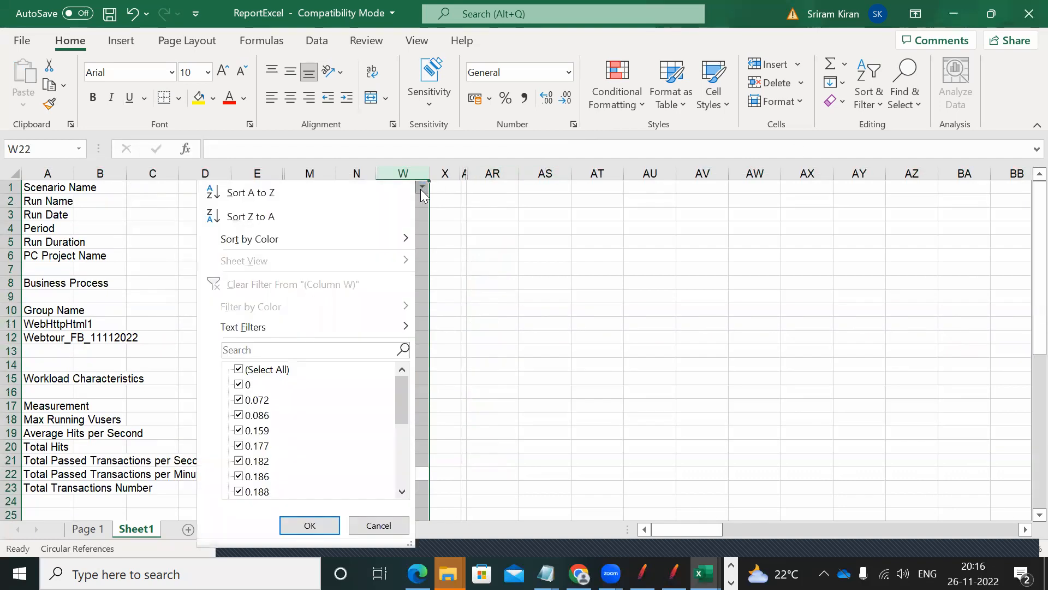
pyautogui.click(239, 369)
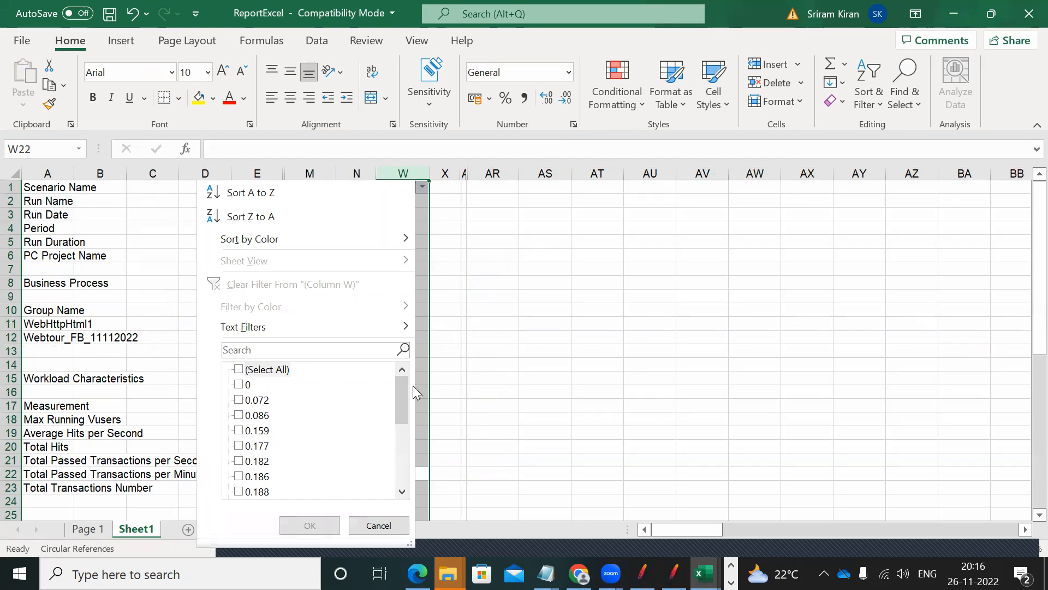
pyautogui.moveTo(402, 391)
pyautogui.mouseDown()
pyautogui.moveTo(402, 476)
pyautogui.moveTo(414, 366)
pyautogui.moveTo(396, 482)
pyautogui.moveTo(401, 380)
pyautogui.mouseUp()
pyautogui.moveTo(405, 240)
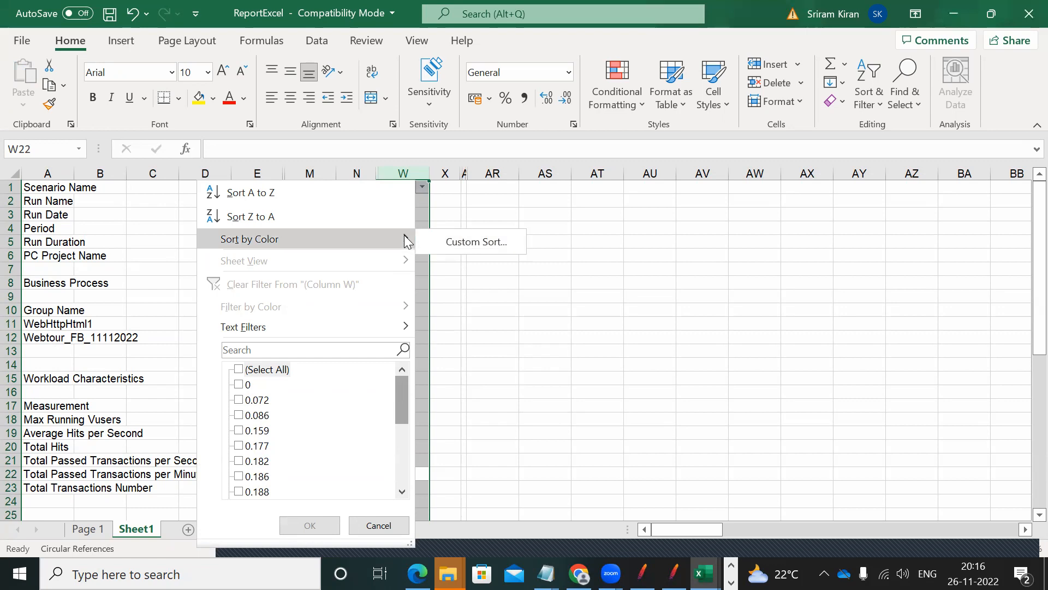
pyautogui.click(473, 244)
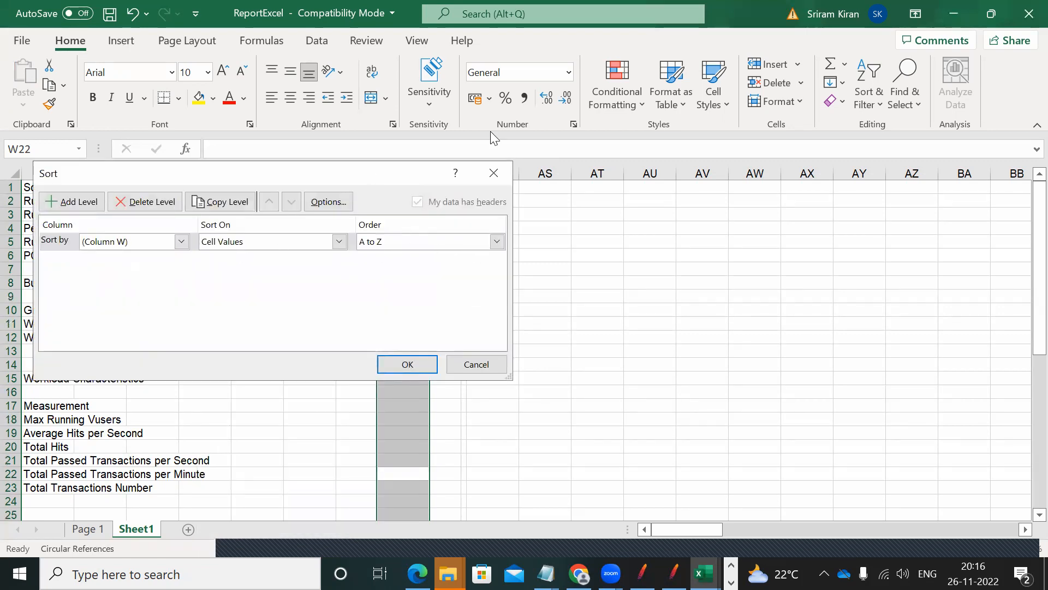
pyautogui.click(500, 174)
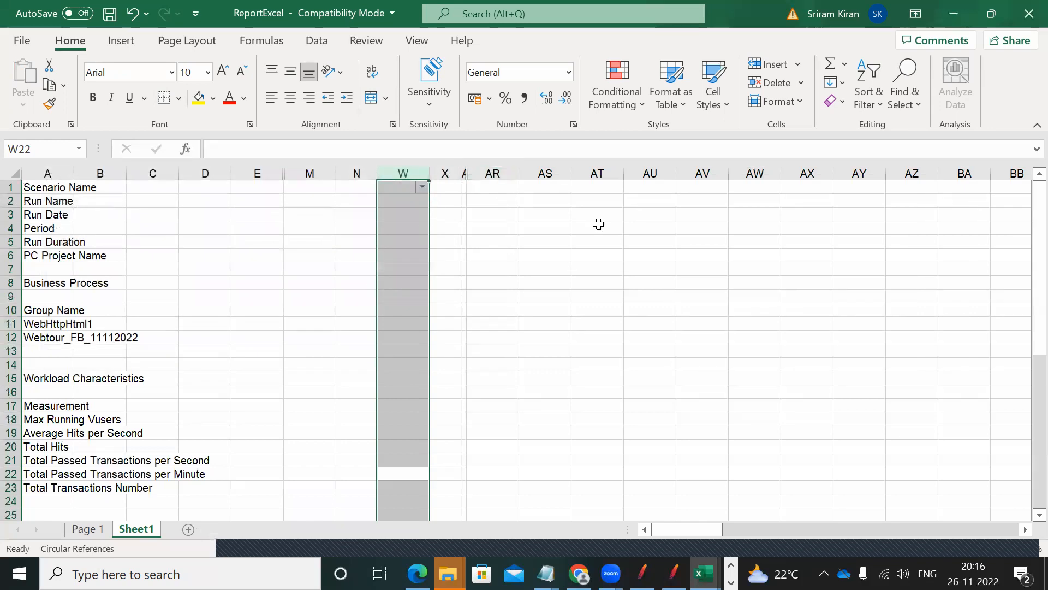
pyautogui.click(423, 187)
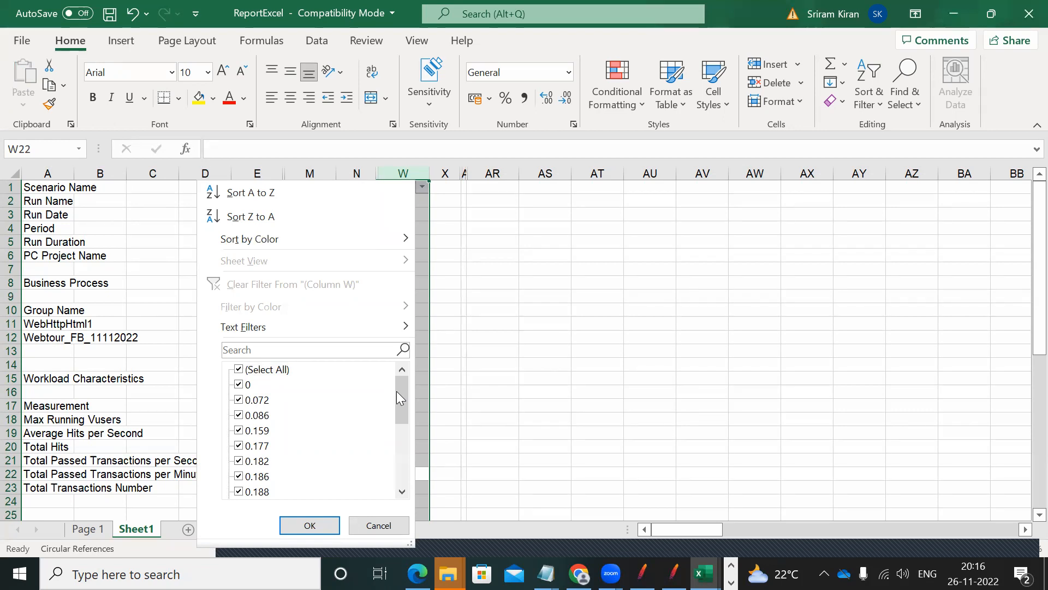
pyautogui.moveTo(397, 391); pyautogui.dragTo(398, 480)
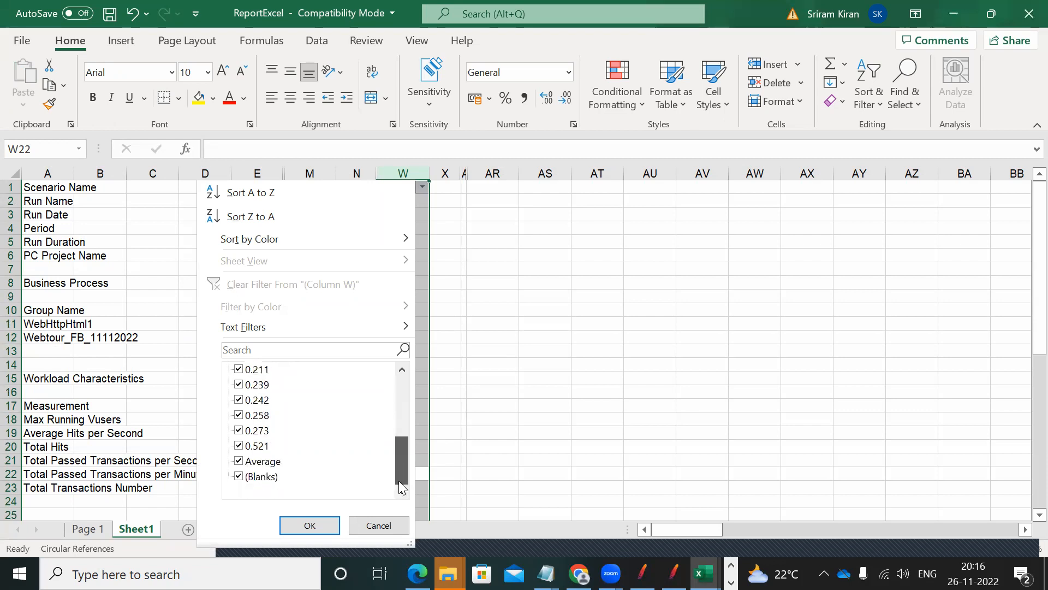
pyautogui.click(239, 477)
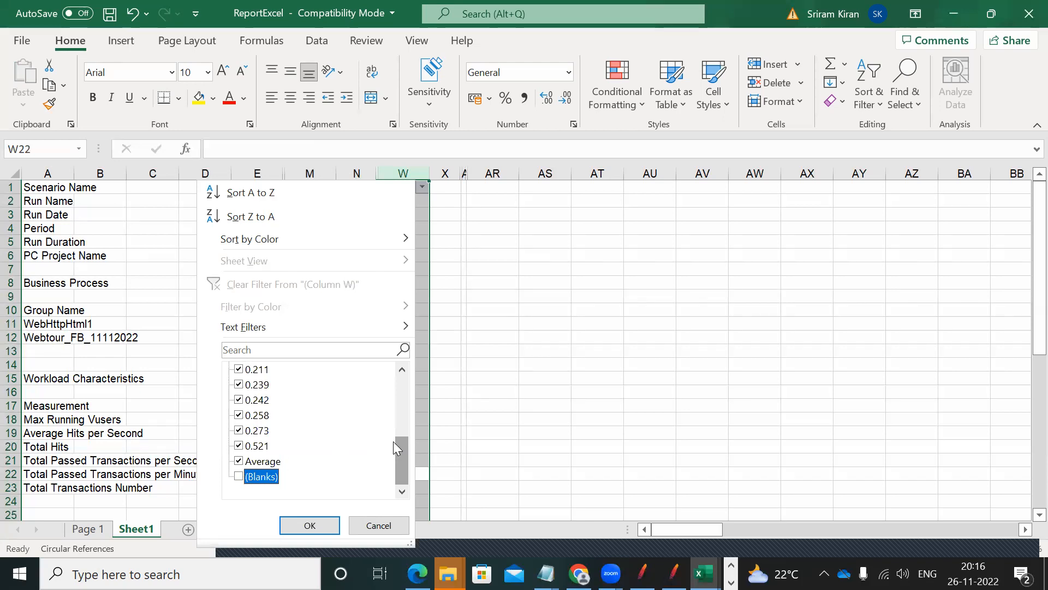
pyautogui.moveTo(398, 441); pyautogui.dragTo(422, 326)
pyautogui.moveTo(323, 235)
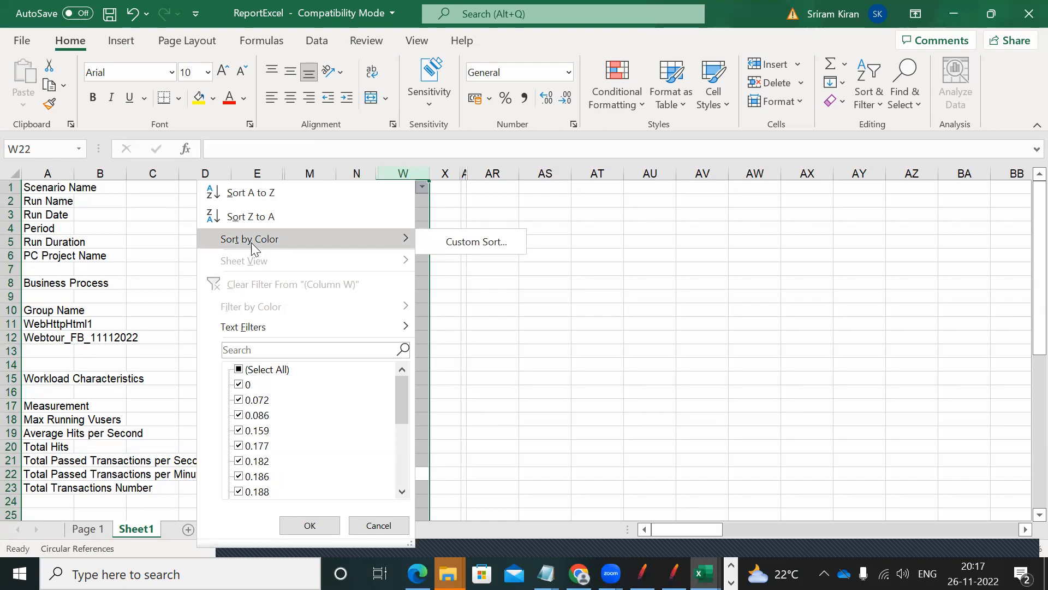
pyautogui.moveTo(276, 326)
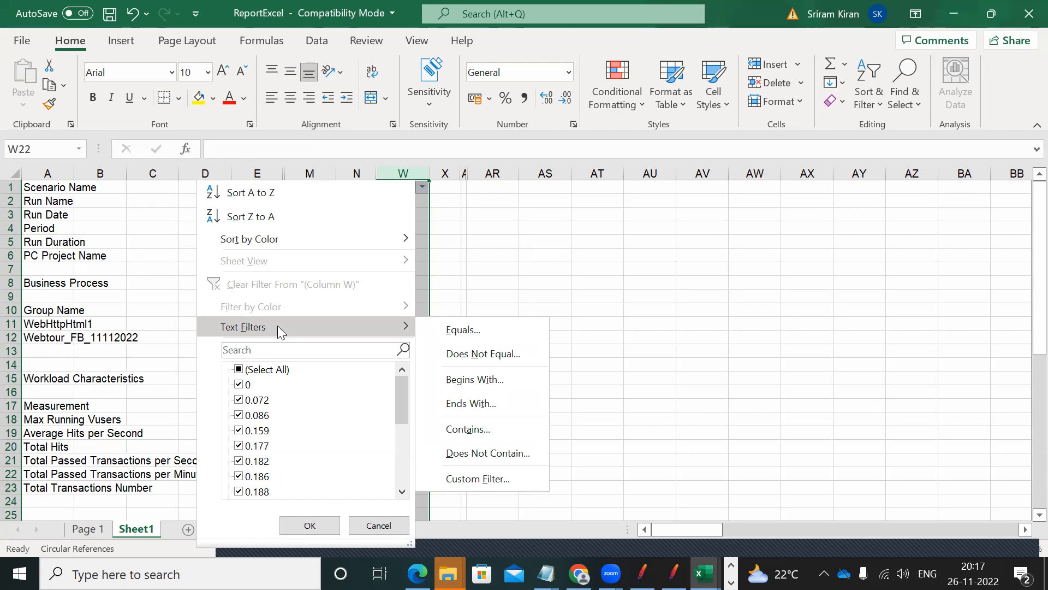
pyautogui.click(510, 233)
# Fill the Average response times in cells W27:W43 with the green theme color
pyautogui.moveTo(1033, 313); pyautogui.dragTo(1025, 336)
pyautogui.moveTo(404, 337); pyautogui.dragTo(403, 475)
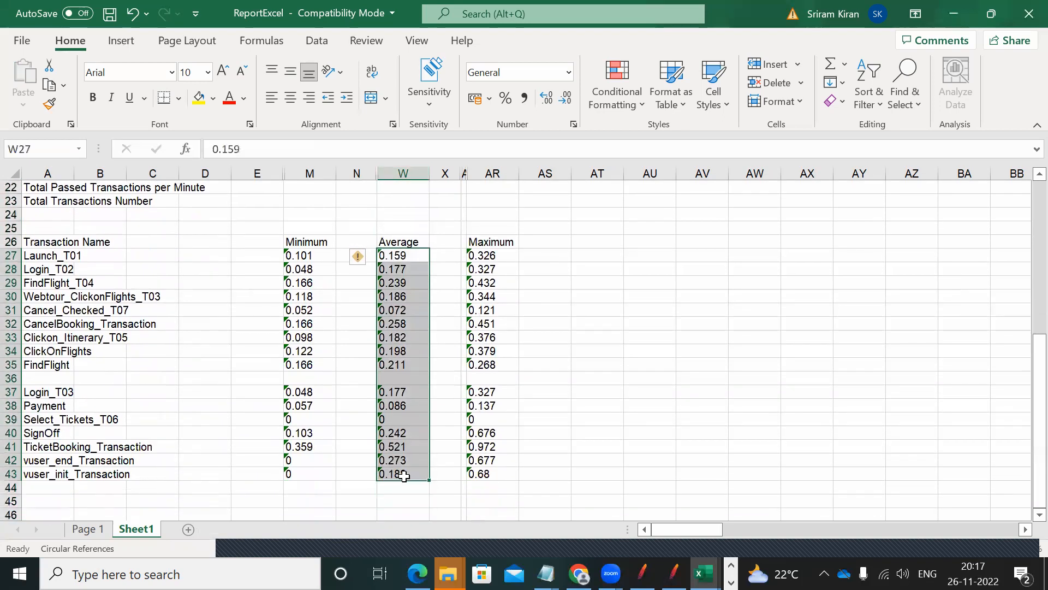
pyautogui.click(213, 98)
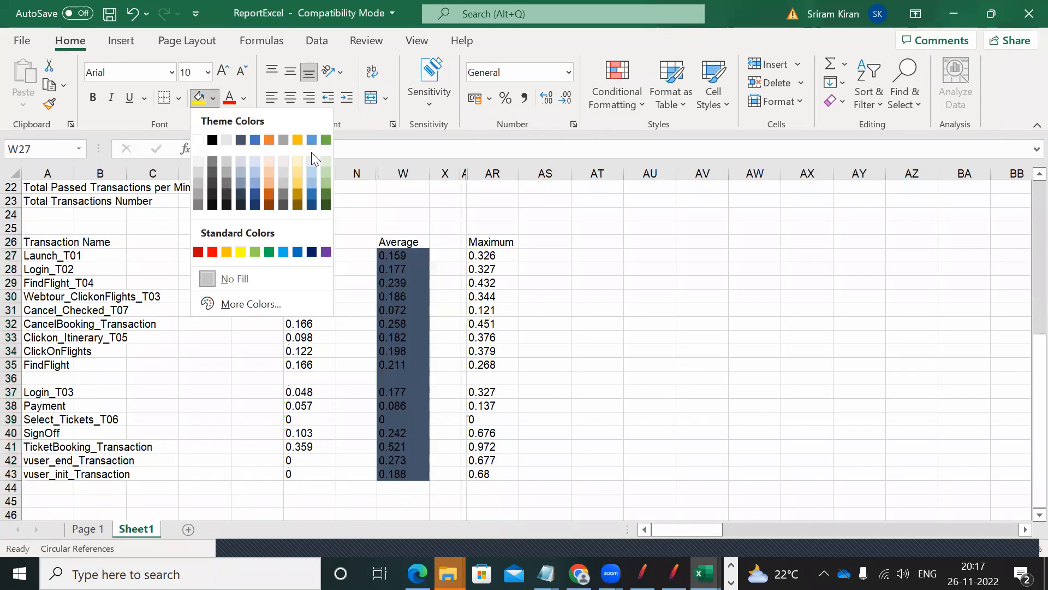
pyautogui.click(324, 140)
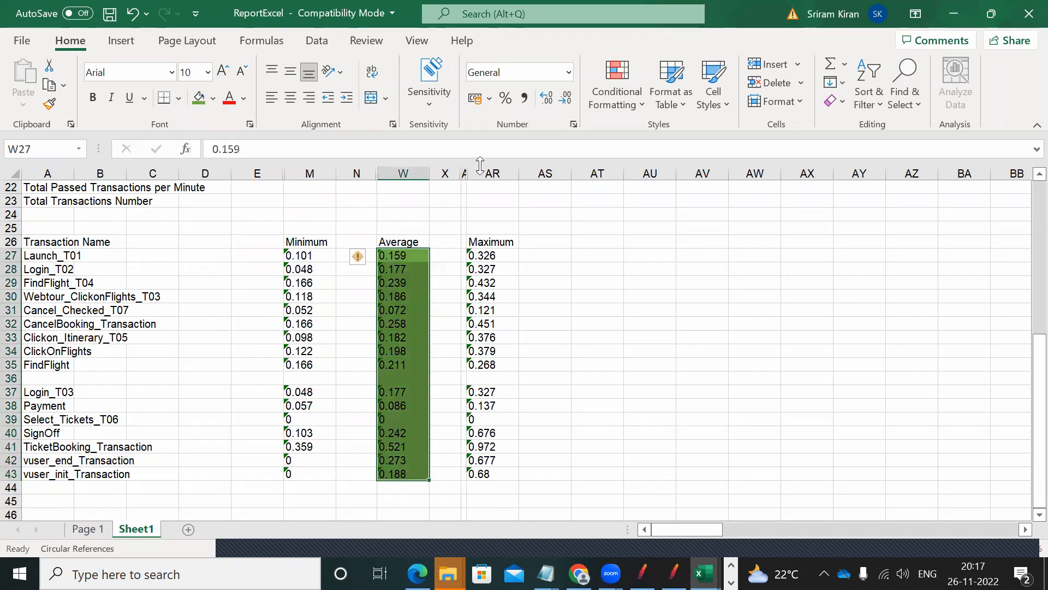
pyautogui.click(830, 332)
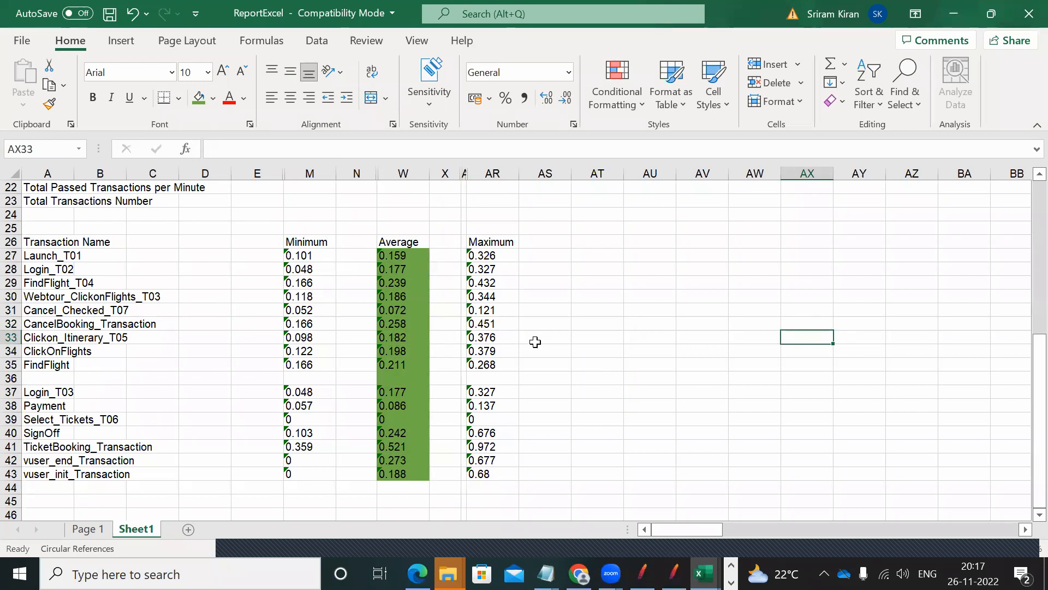
# Change the Average value of the FindFlight transaction in cell W35 to 2.211
pyautogui.click(403, 366)
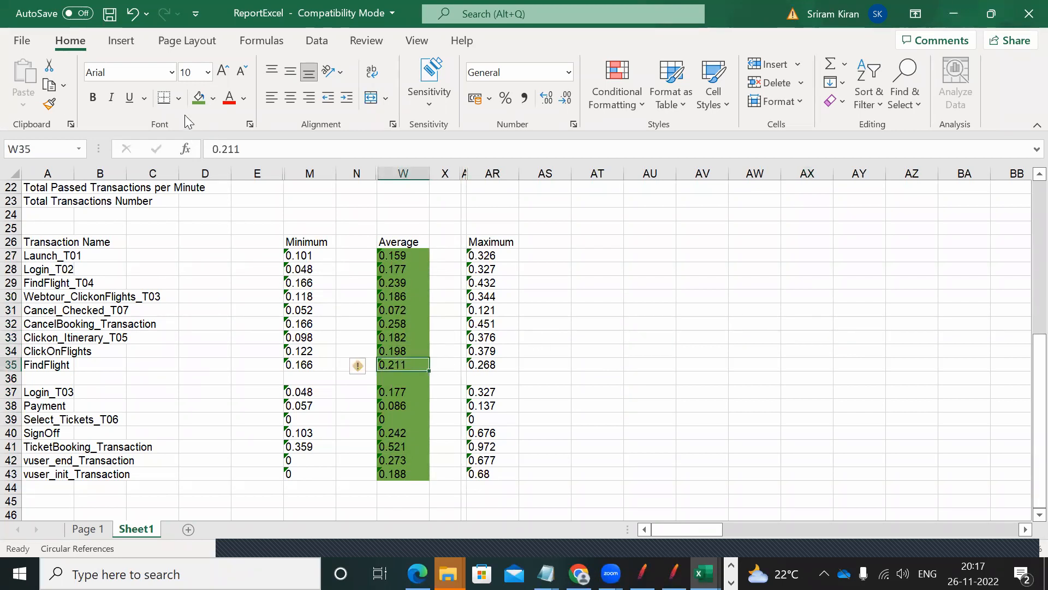
pyautogui.click(218, 151)
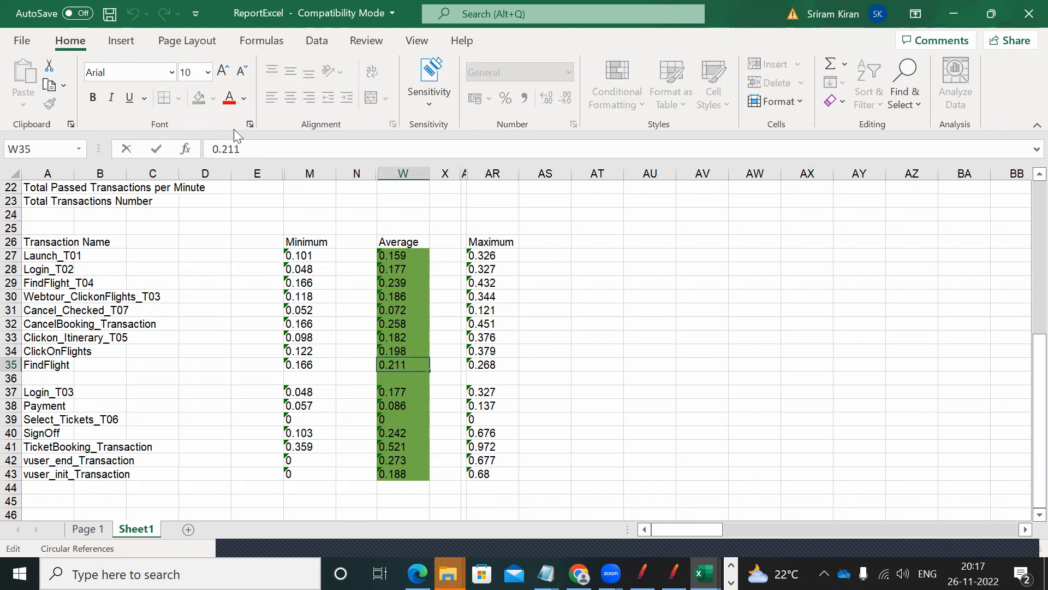
pyautogui.press('BackSpace')
pyautogui.write('2')
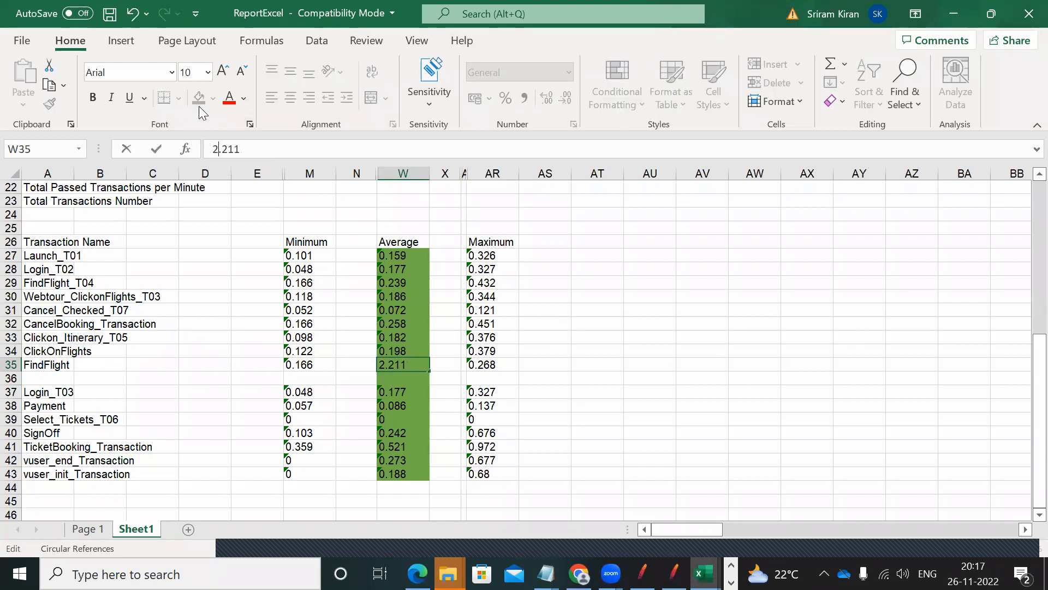
pyautogui.click(576, 369)
# Fill FindFlight's Average cell W35 with standard red
pyautogui.click(410, 363)
pyautogui.click(213, 98)
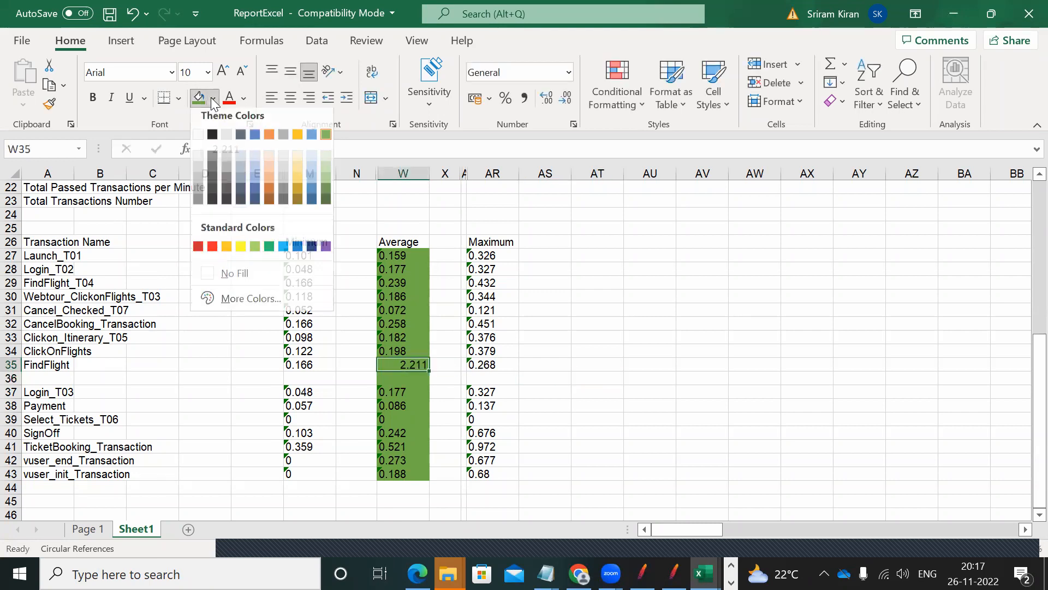
pyautogui.click(213, 252)
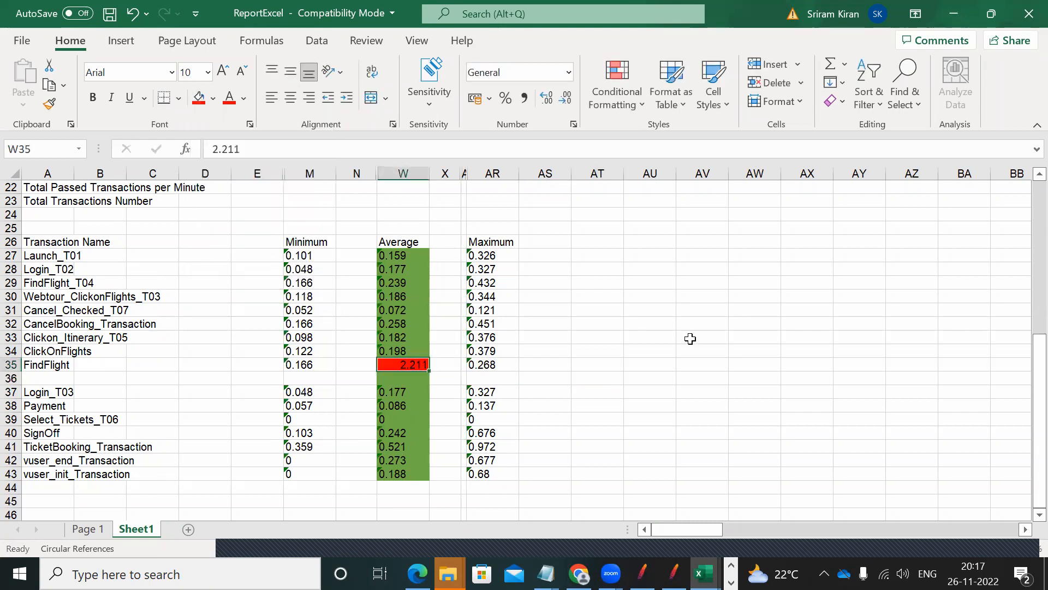
pyautogui.click(690, 338)
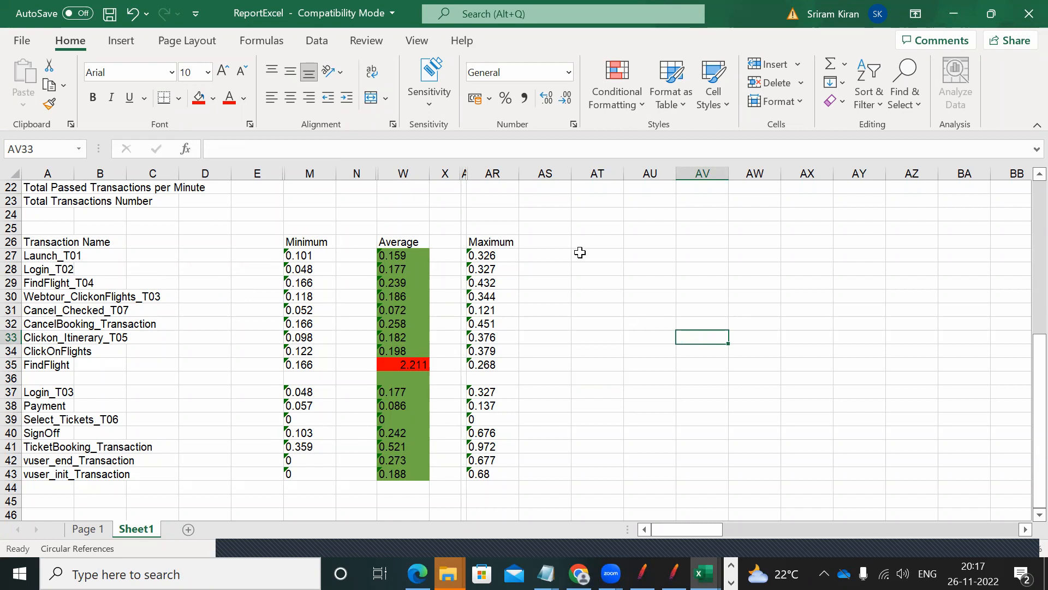
# Add an SLA column with its header in AS26 and fill the value 2 down cells AS27:AS43
pyautogui.click(562, 241)
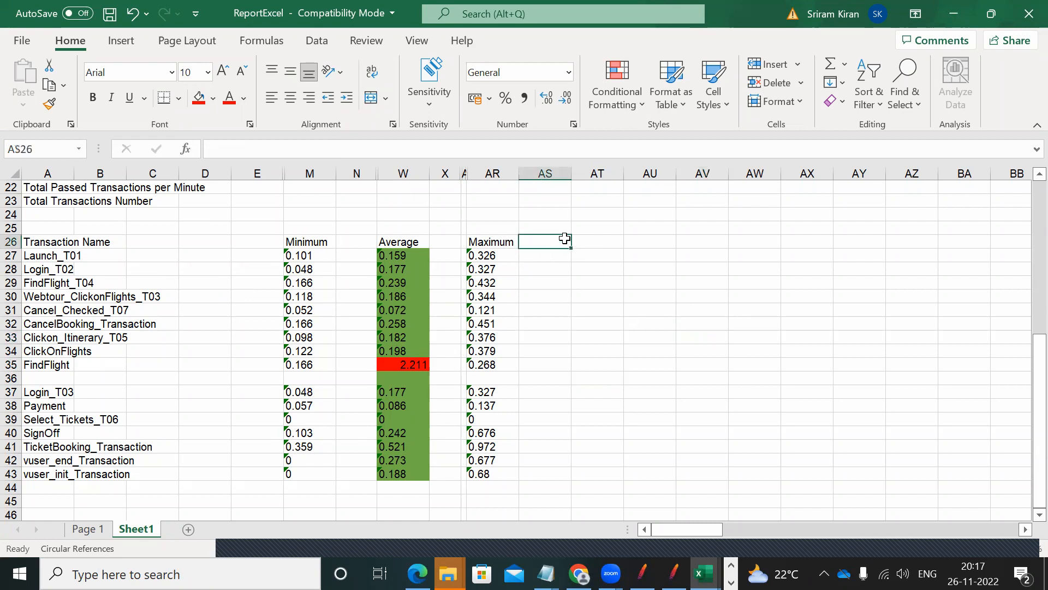
pyautogui.write('SLA')
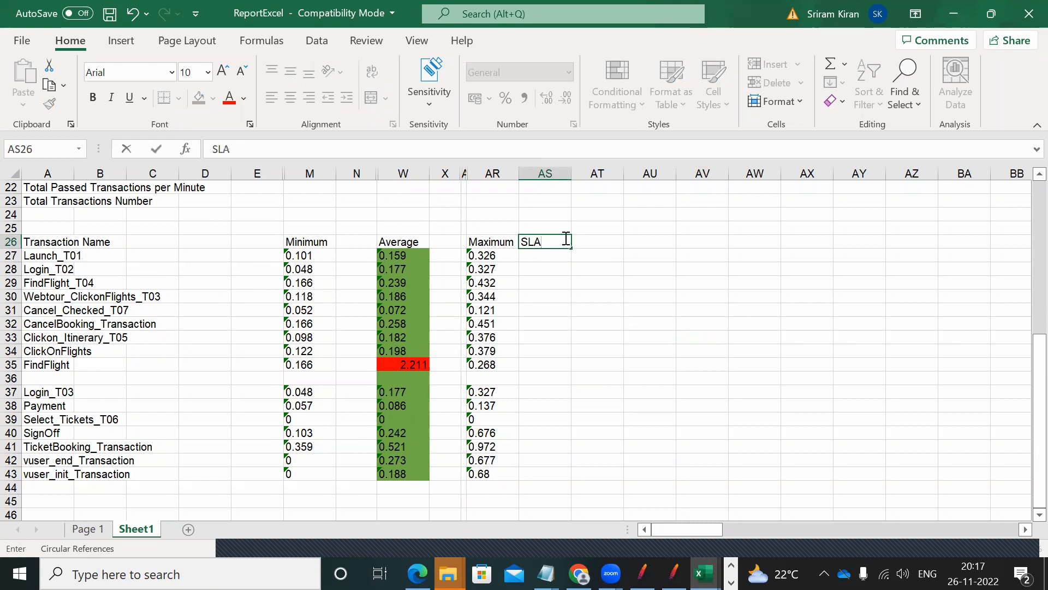
pyautogui.click(618, 264)
pyautogui.click(539, 259)
pyautogui.write('2')
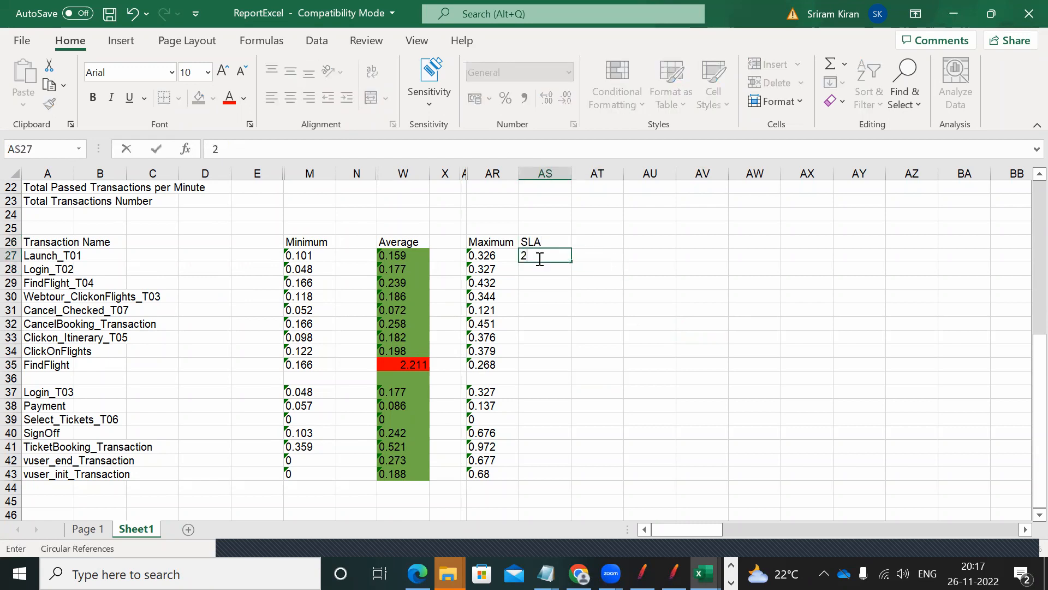
pyautogui.click(665, 255)
pyautogui.moveTo(546, 256); pyautogui.dragTo(540, 475)
pyautogui.hotkey('ctrl', 'd')
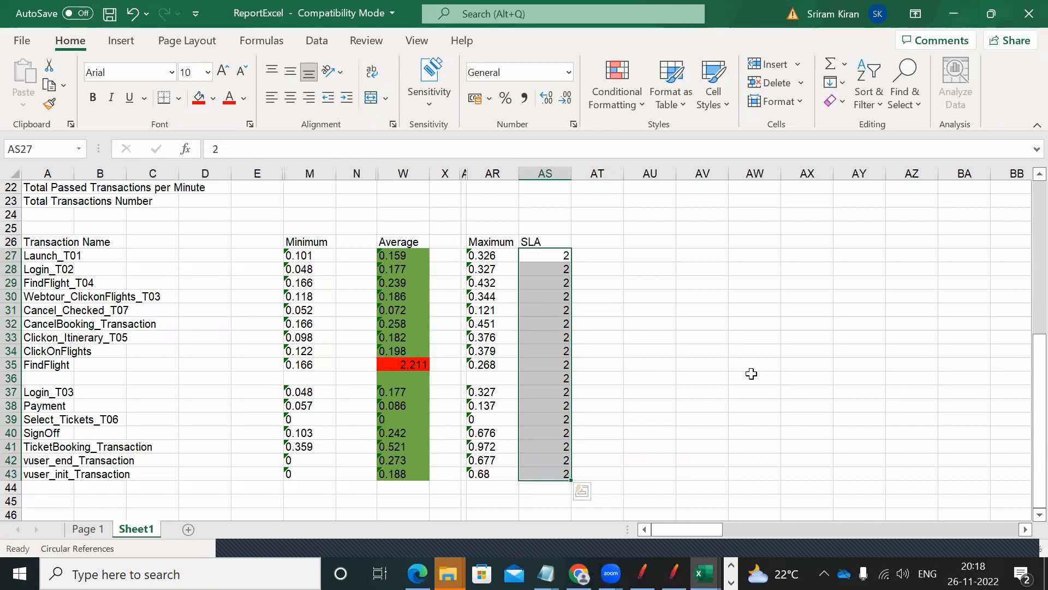
# Review the full exported report on the Page 1 sheet, from General Details to the transaction and worst URL tables
pyautogui.click(86, 529)
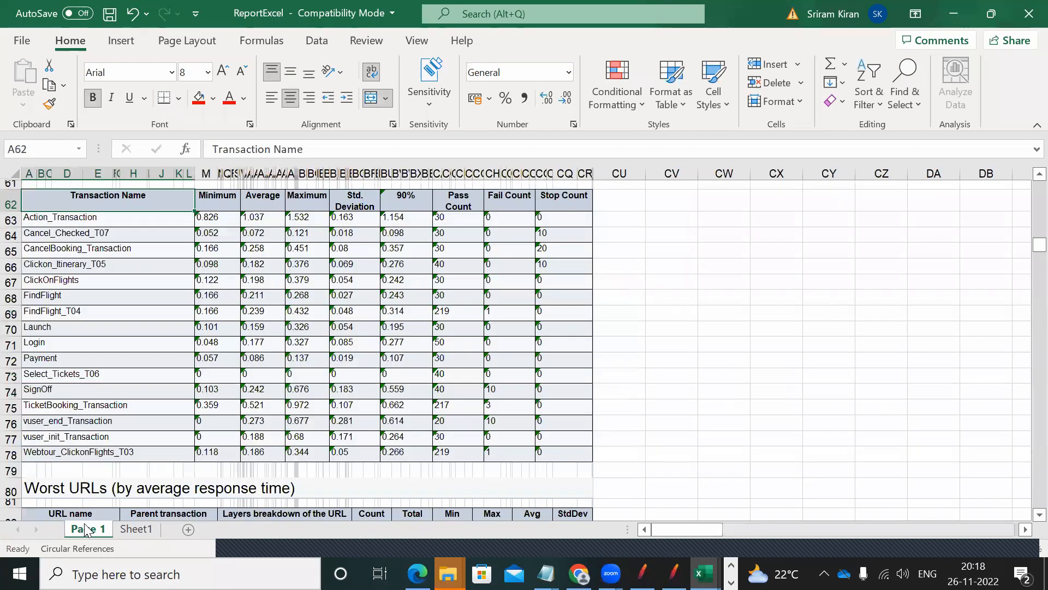
pyautogui.moveTo(1025, 247); pyautogui.dragTo(1024, 172)
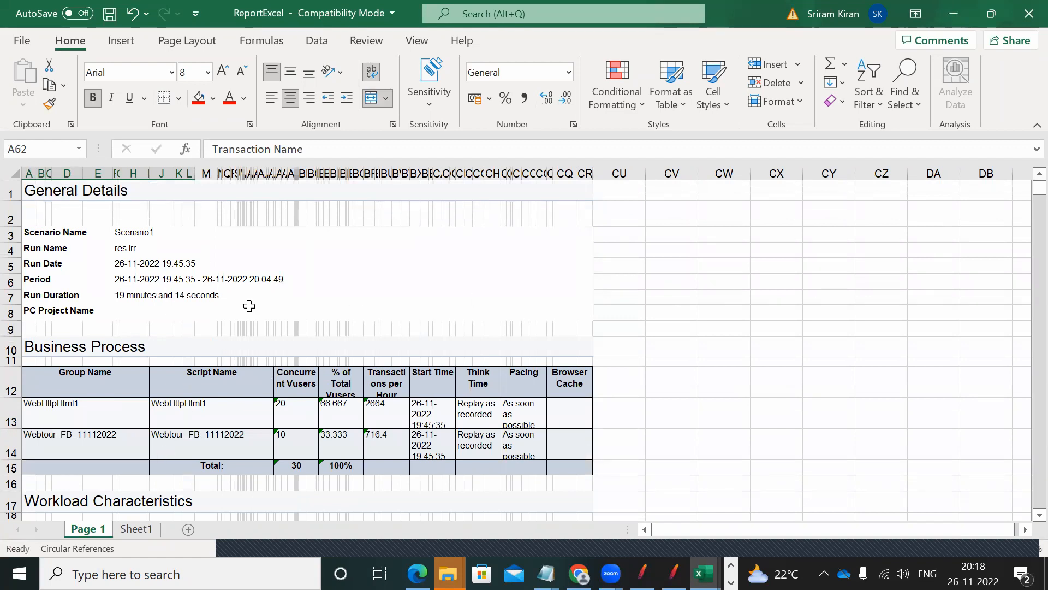
pyautogui.moveTo(1025, 196); pyautogui.dragTo(1025, 256)
pyautogui.hotkey('alt', 'Tab')
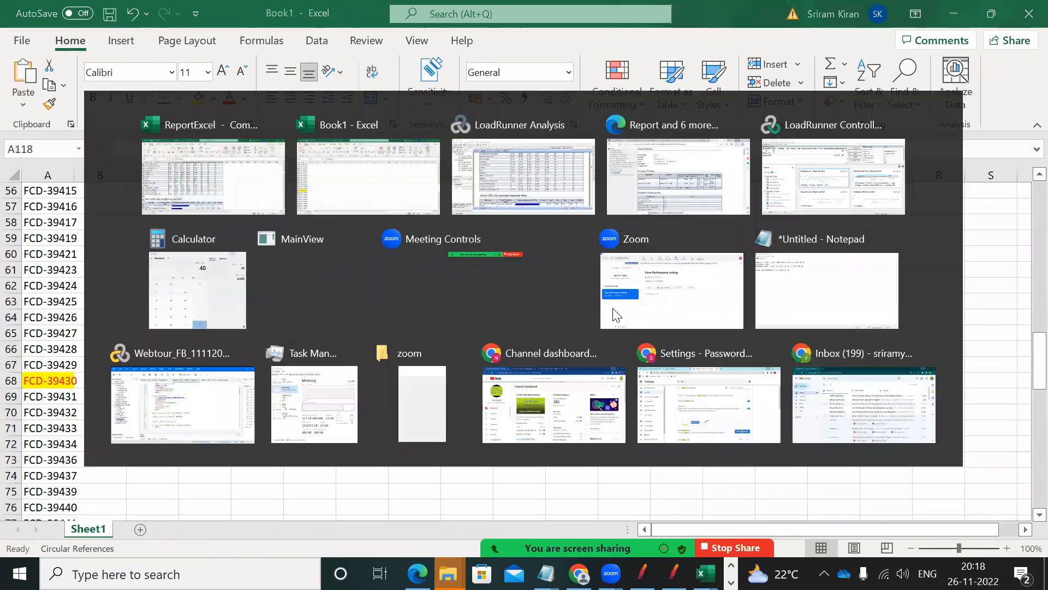
pyautogui.hotkey('alt', 'Tab')
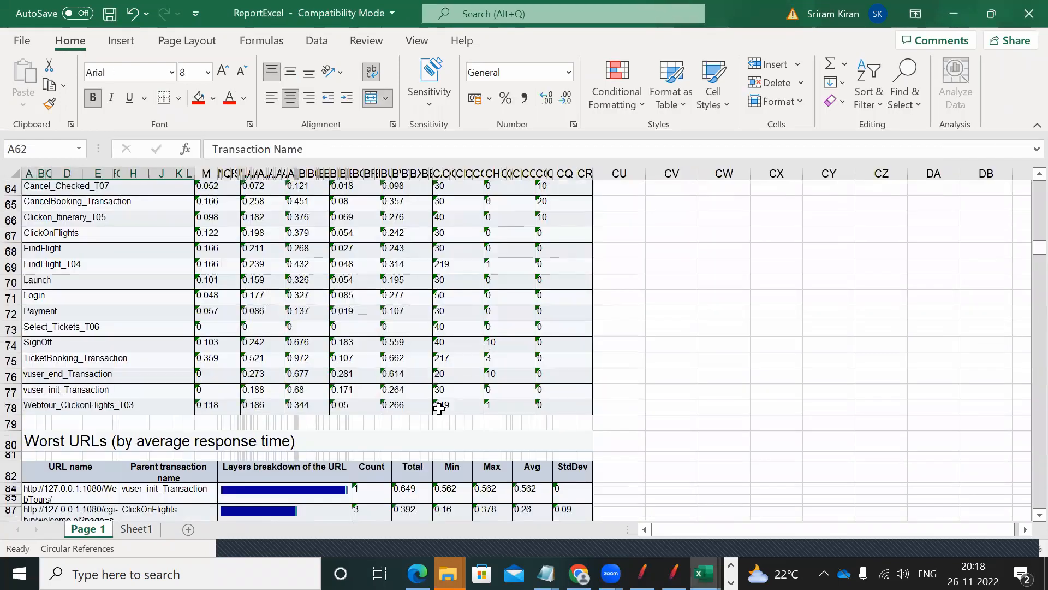
# Enter the labels server1 in A45 and server2 in A46, below the transaction table on Sheet1
pyautogui.click(136, 528)
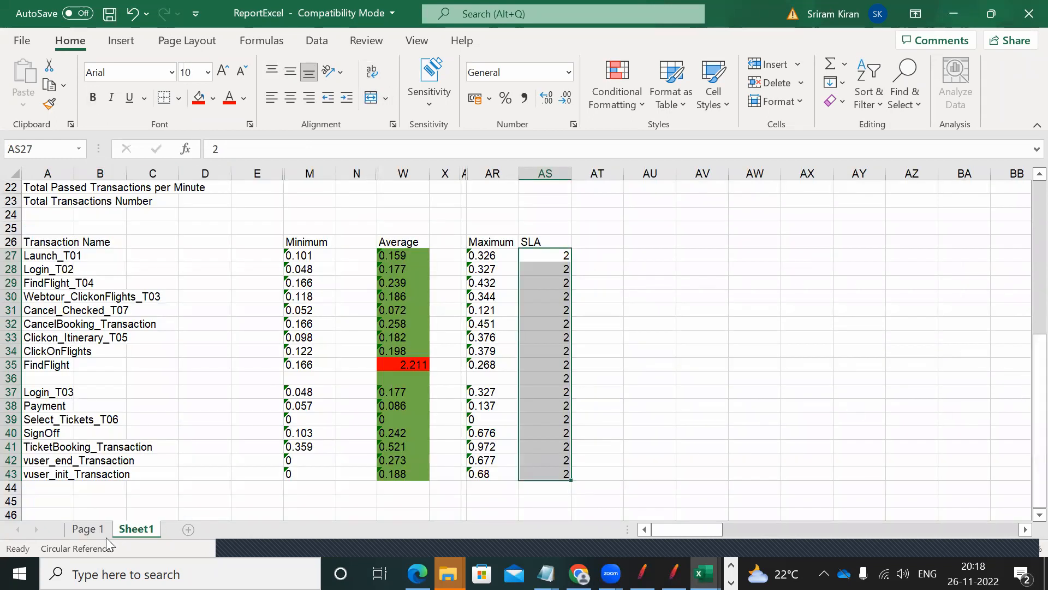
pyautogui.click(44, 502)
pyautogui.write('server1')
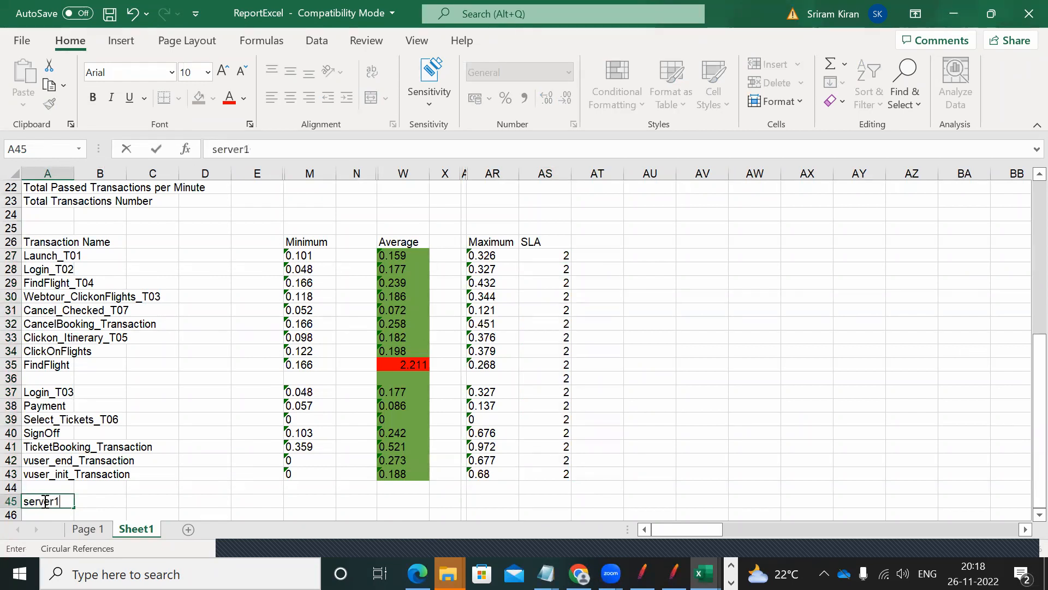
pyautogui.click(44, 514)
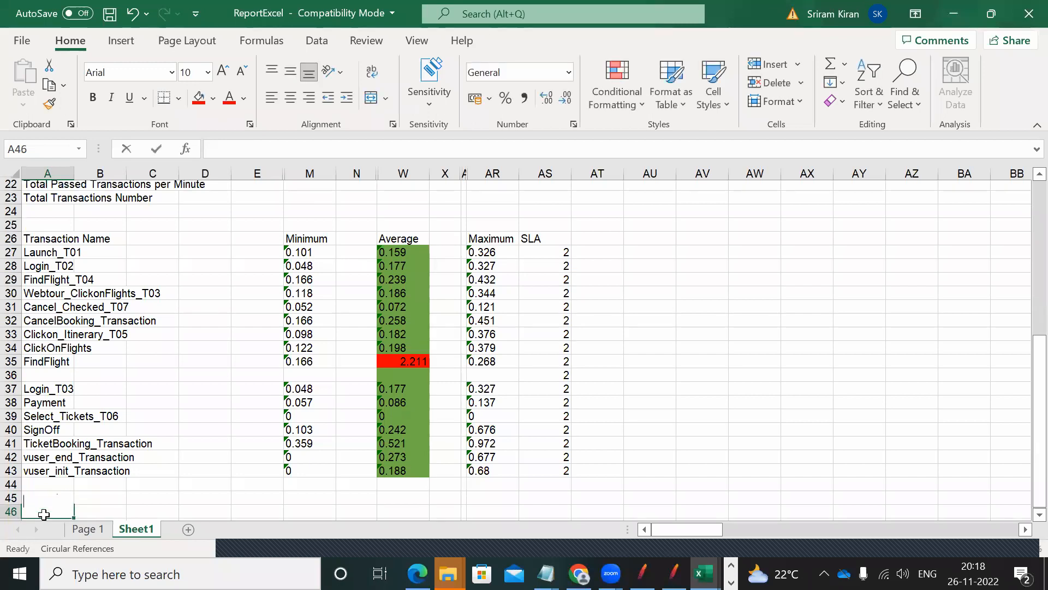
pyautogui.write('server2')
pyautogui.click(196, 482)
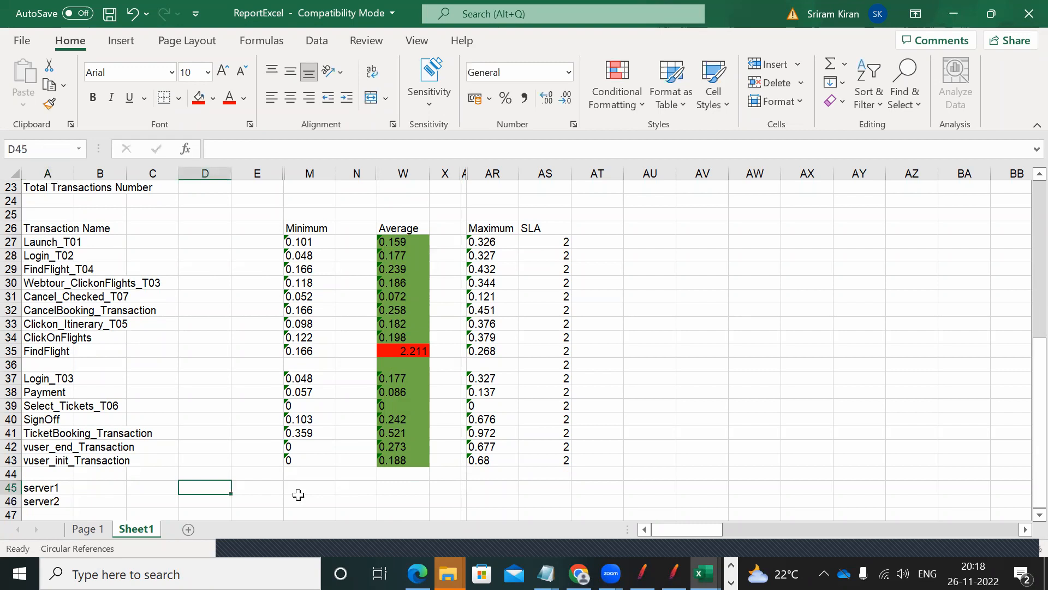
pyautogui.click(309, 492)
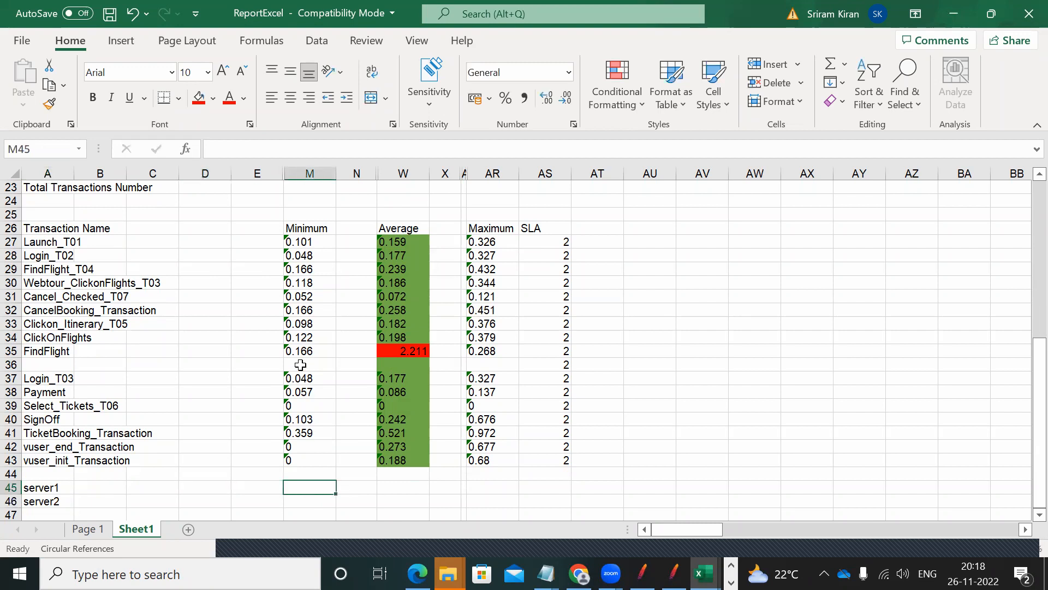
pyautogui.moveTo(300, 378); pyautogui.dragTo(491, 463)
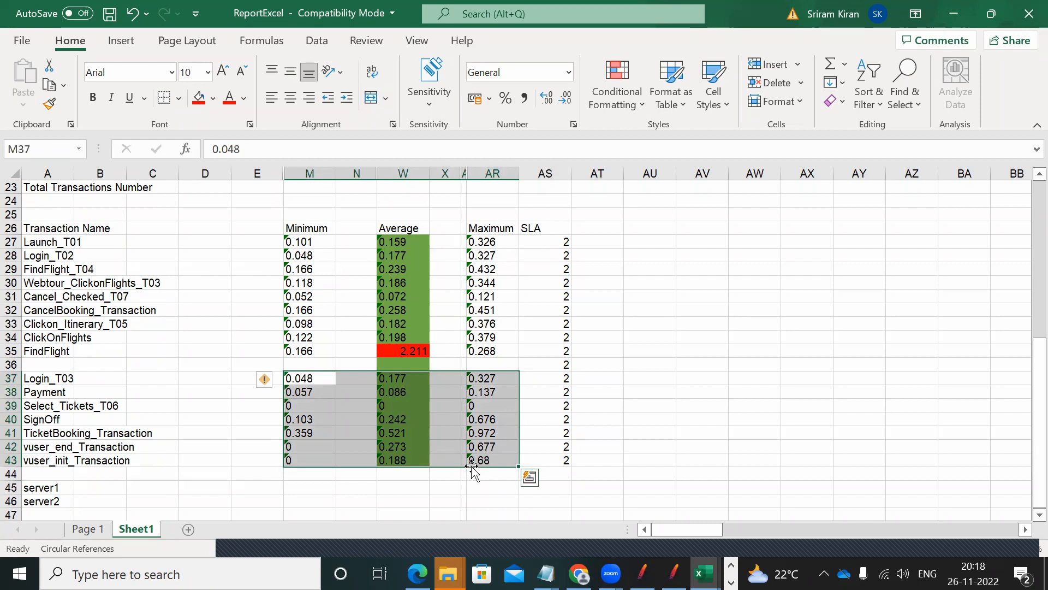
pyautogui.click(322, 487)
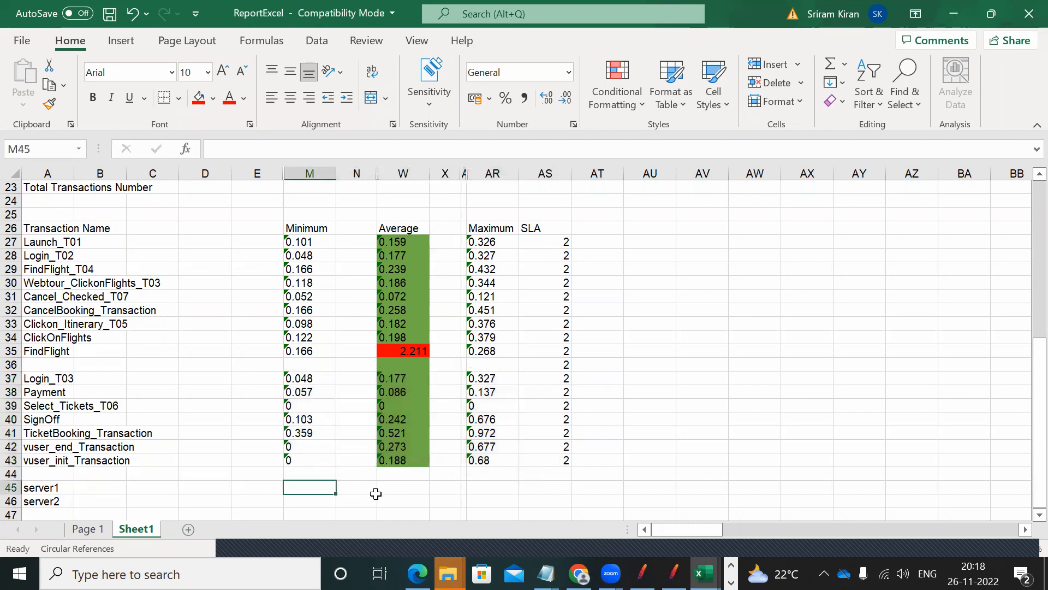
# Enter 45% for server1 in the Average column, cell W45
pyautogui.click(412, 487)
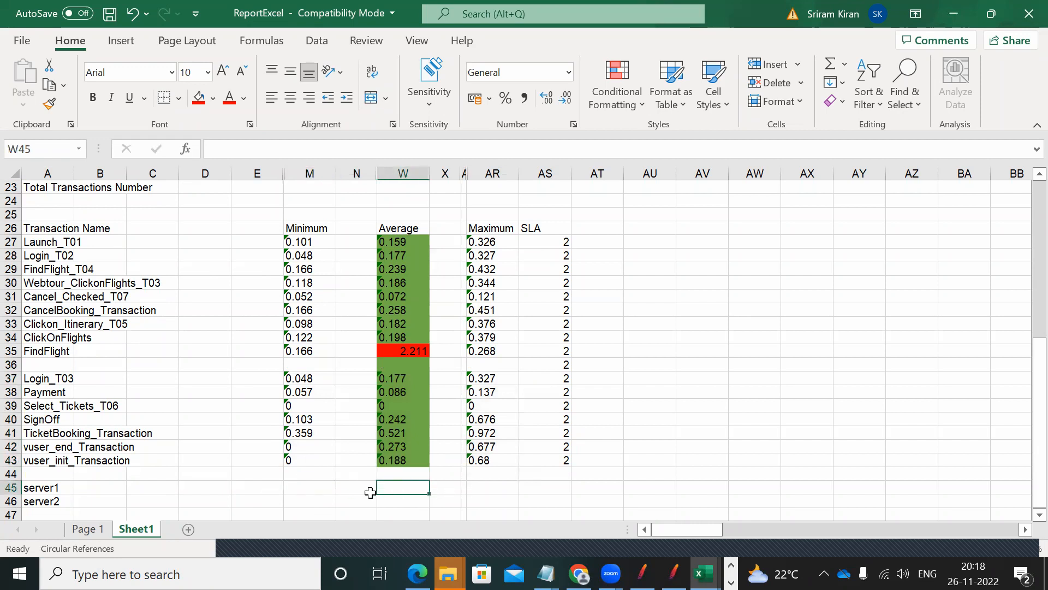
pyautogui.moveTo(411, 485)
pyautogui.mouseDown()
pyautogui.moveTo(409, 507)
pyautogui.moveTo(404, 496)
pyautogui.mouseUp()
pyautogui.click(399, 489)
pyautogui.write('45%')
pyautogui.click(393, 500)
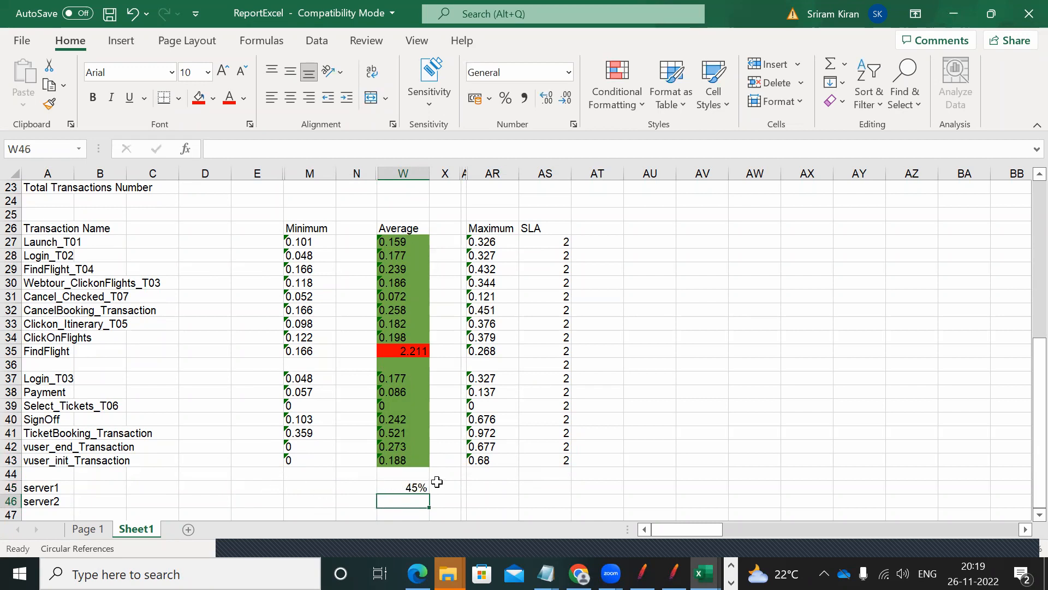
# Add the headers CPU in W44 and Memory in X44 above the server rows
pyautogui.click(394, 475)
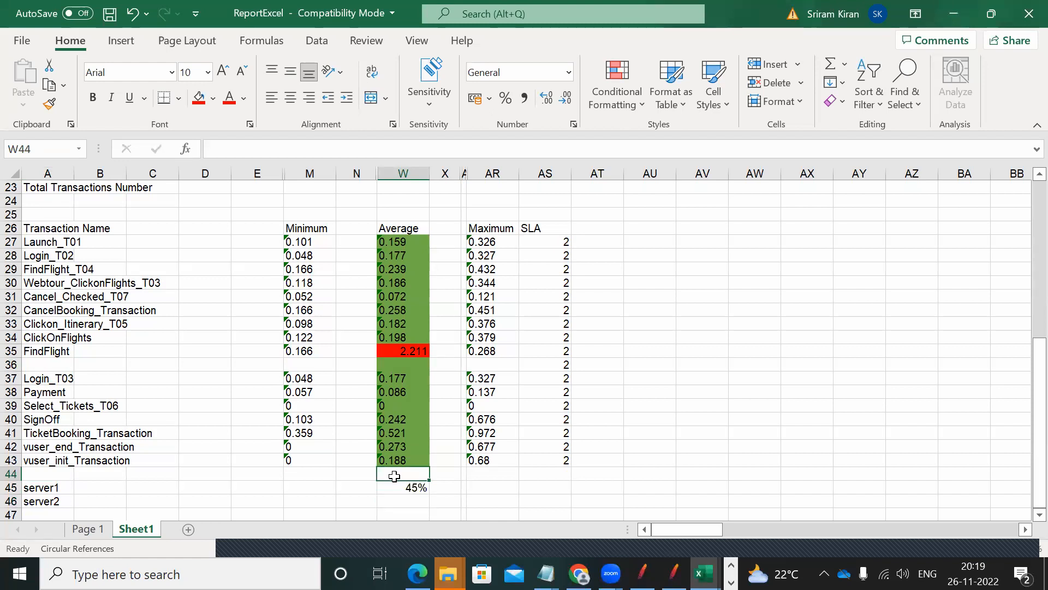
pyautogui.write('CPU')
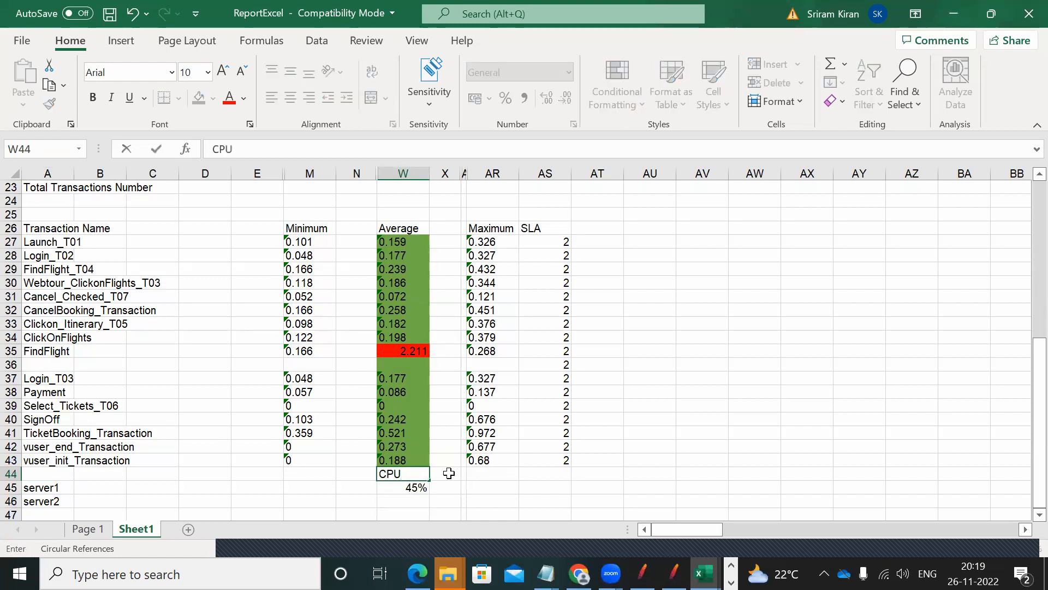
pyautogui.click(445, 474)
pyautogui.write('Memory')
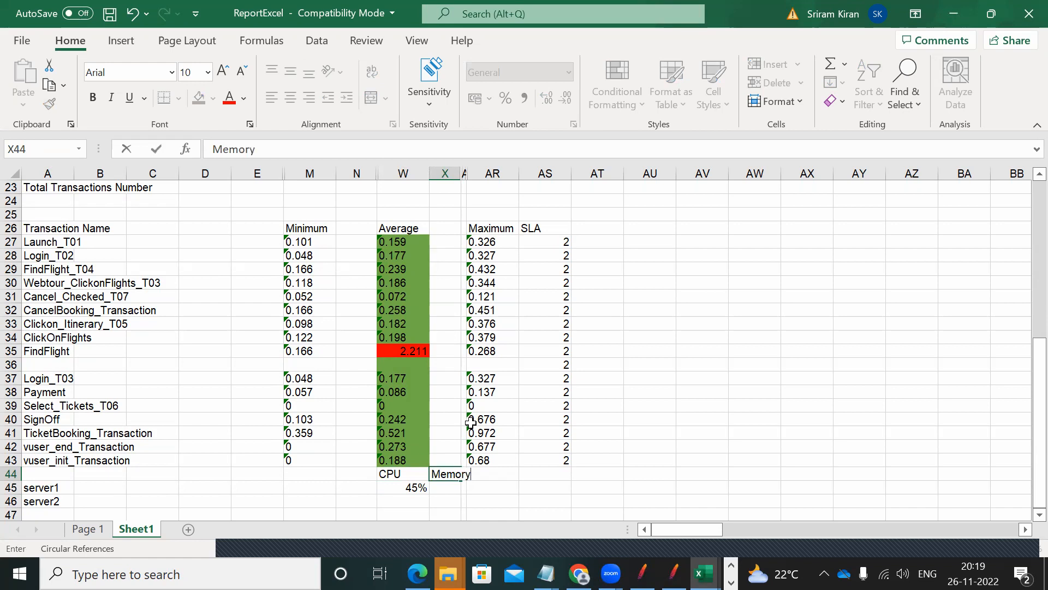
# Complete the server utilization values with 69% CPU for server2, and Memory values of 78% for server1 and 81% for server2
pyautogui.click(408, 499)
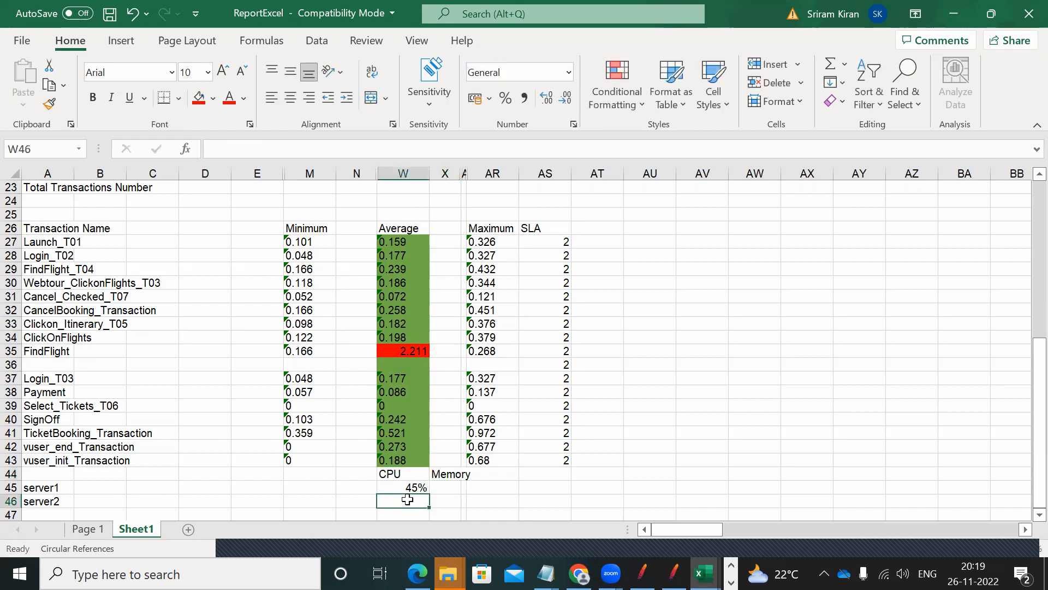
pyautogui.write('69%')
pyautogui.click(467, 486)
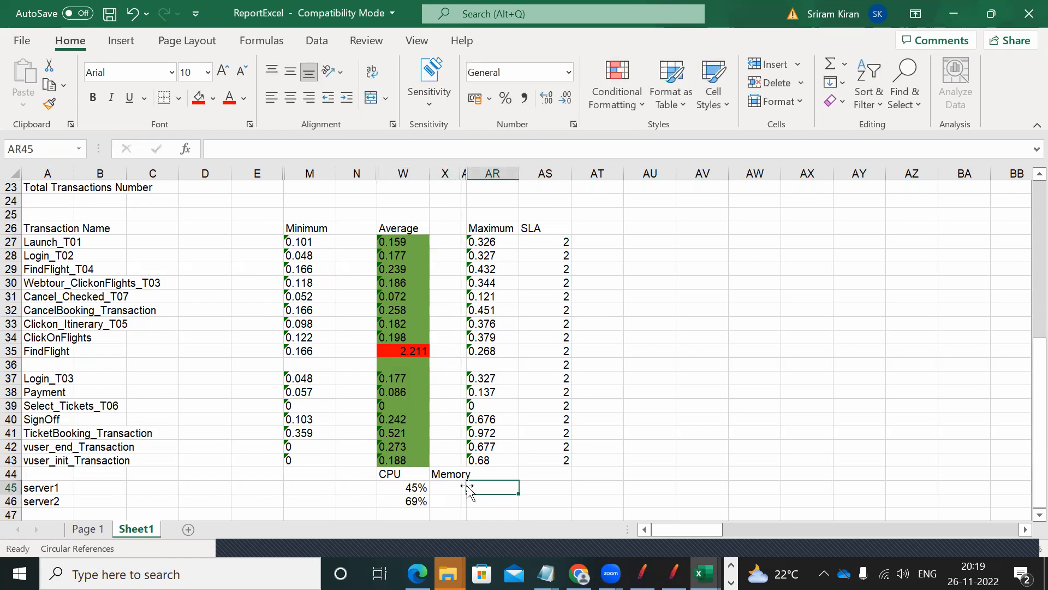
pyautogui.click(454, 488)
pyautogui.write('78%')
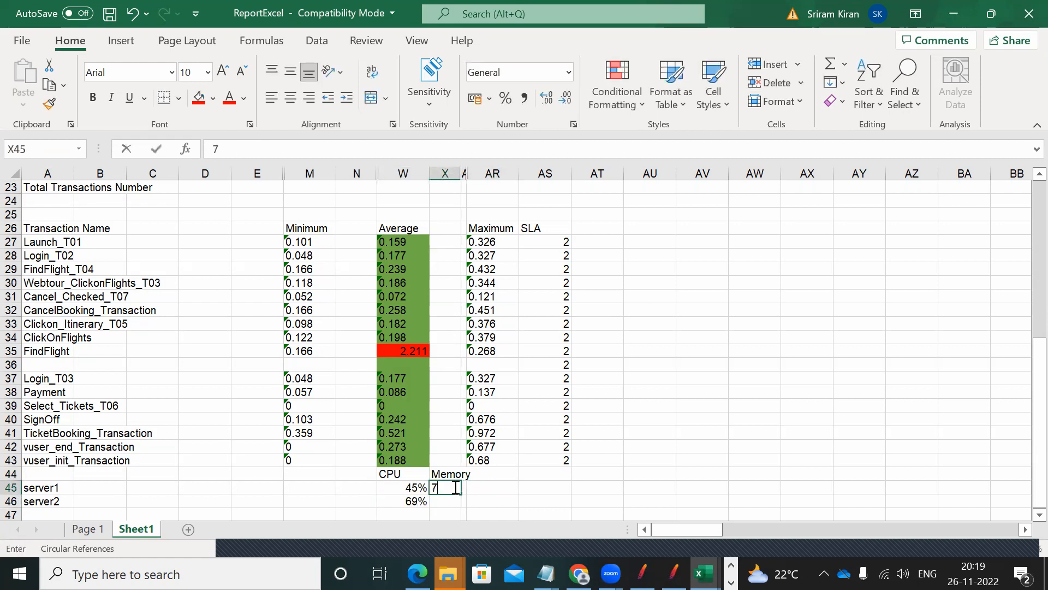
pyautogui.click(449, 501)
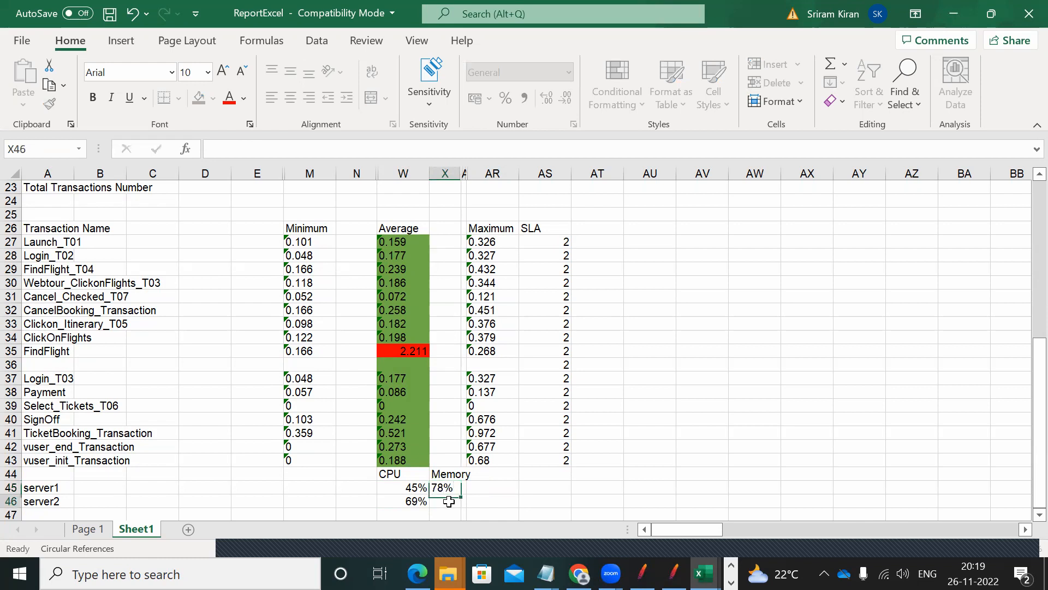
pyautogui.write('8')
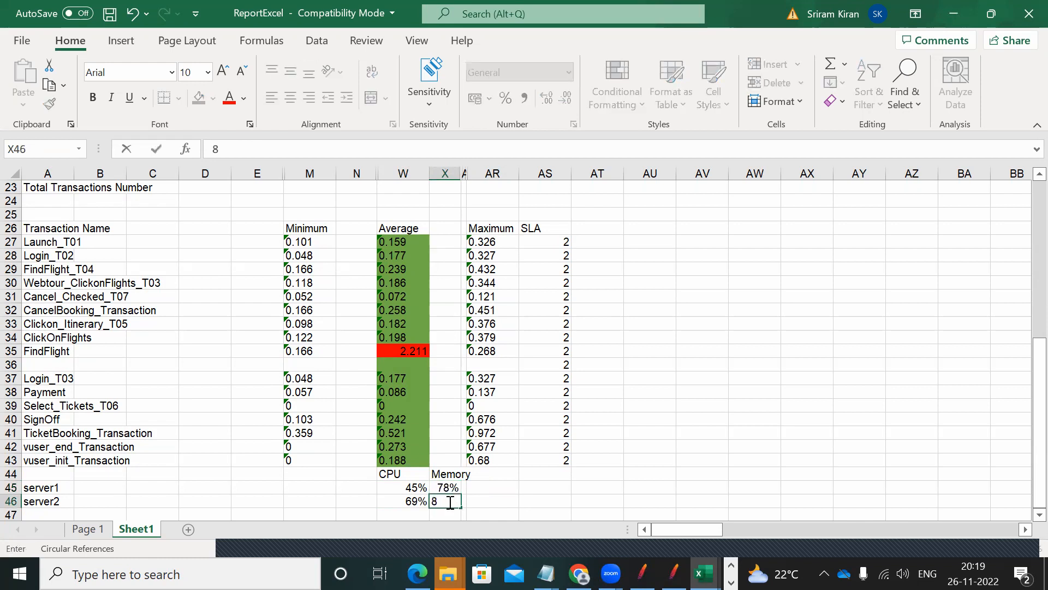
pyautogui.write('1%')
pyautogui.click(530, 498)
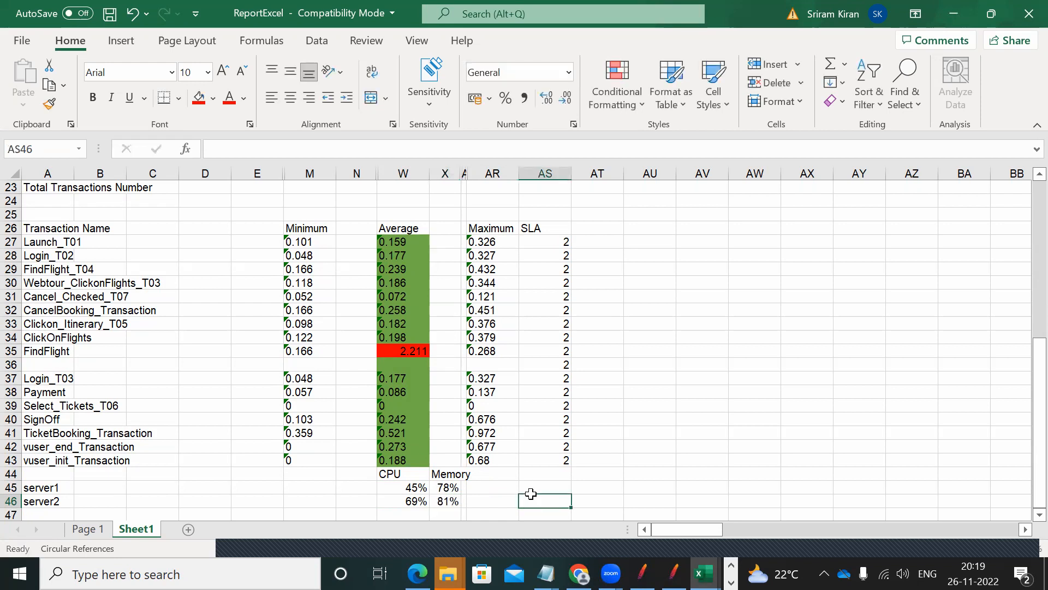
# Review the condensed report on Sheet1, from the scenario details to the transaction averages and the server CPU and Memory rows
pyautogui.moveTo(1026, 376); pyautogui.dragTo(1026, 403)
pyautogui.click(460, 503)
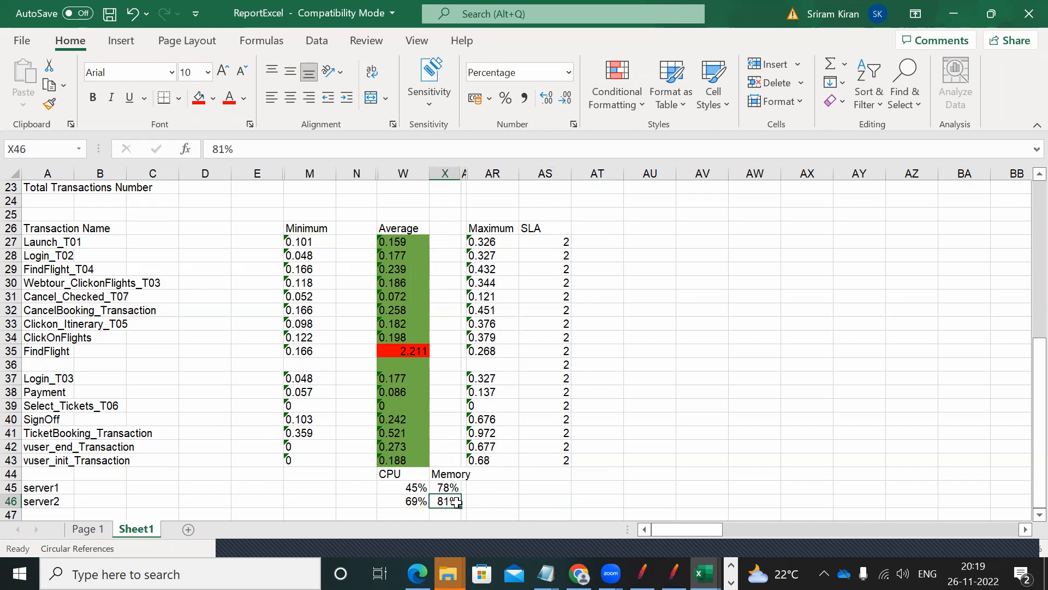
pyautogui.click(455, 475)
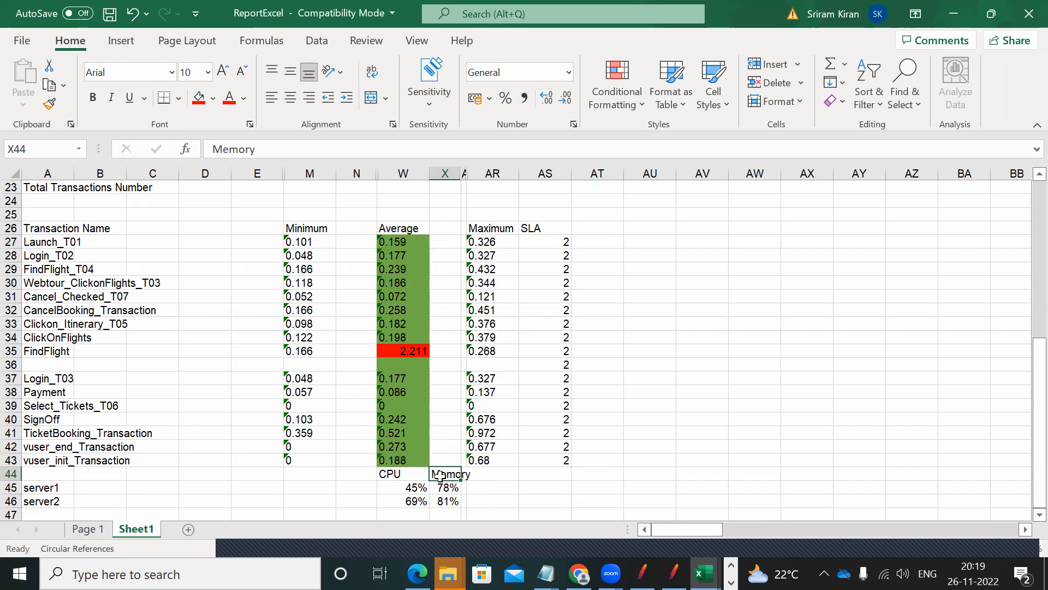
pyautogui.click(407, 356)
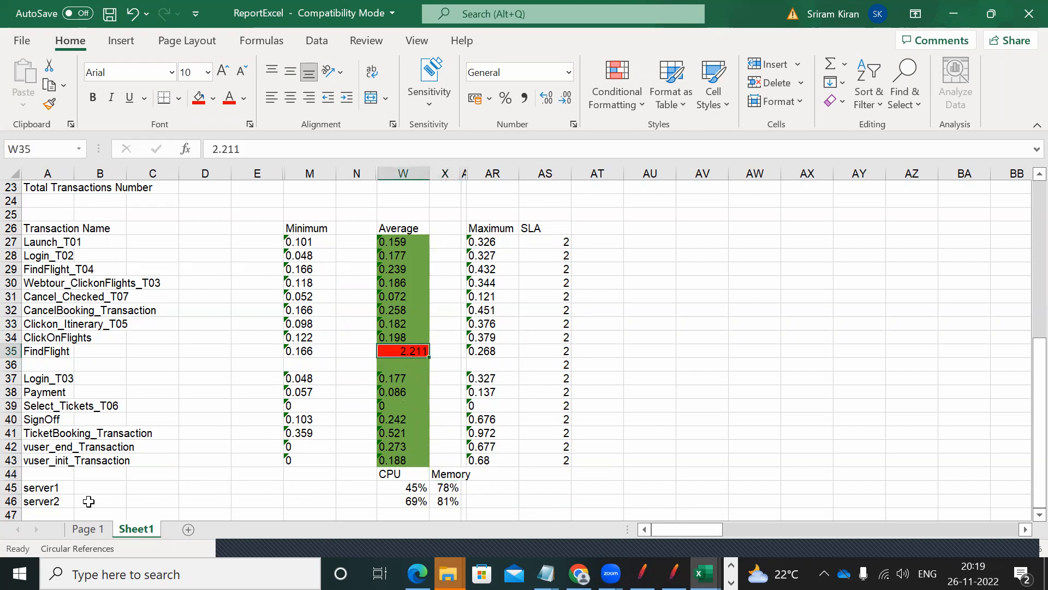
pyautogui.moveTo(115, 488); pyautogui.dragTo(450, 505)
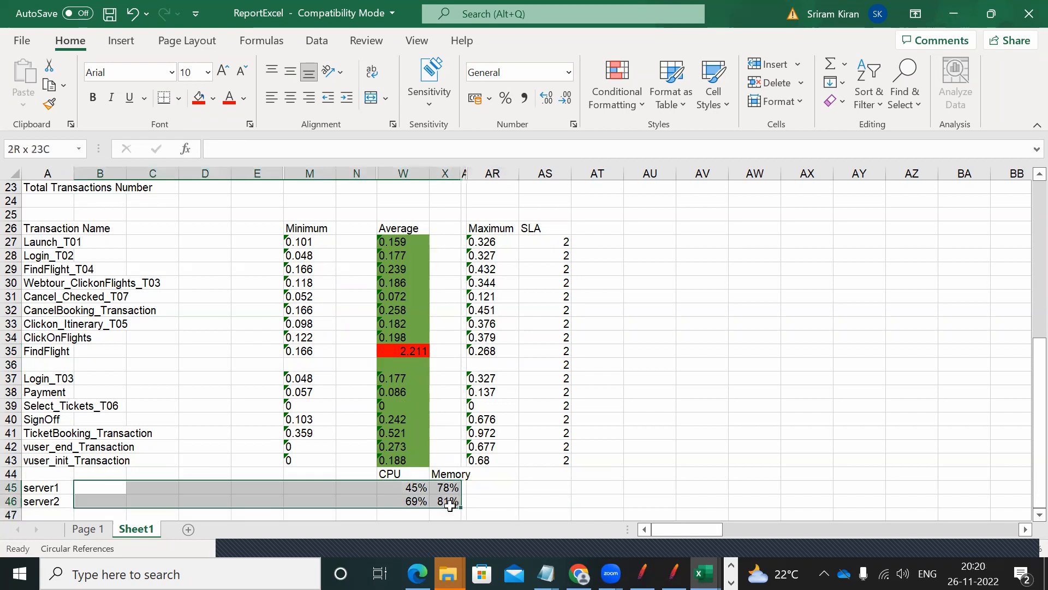
pyautogui.click(508, 502)
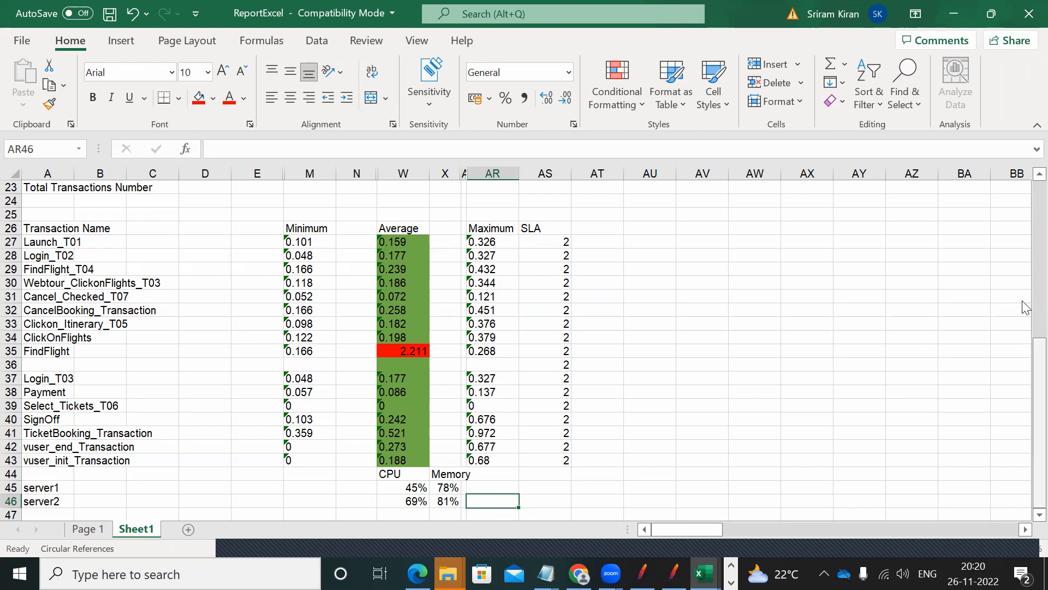
pyautogui.scroll(7, 1026, 191)
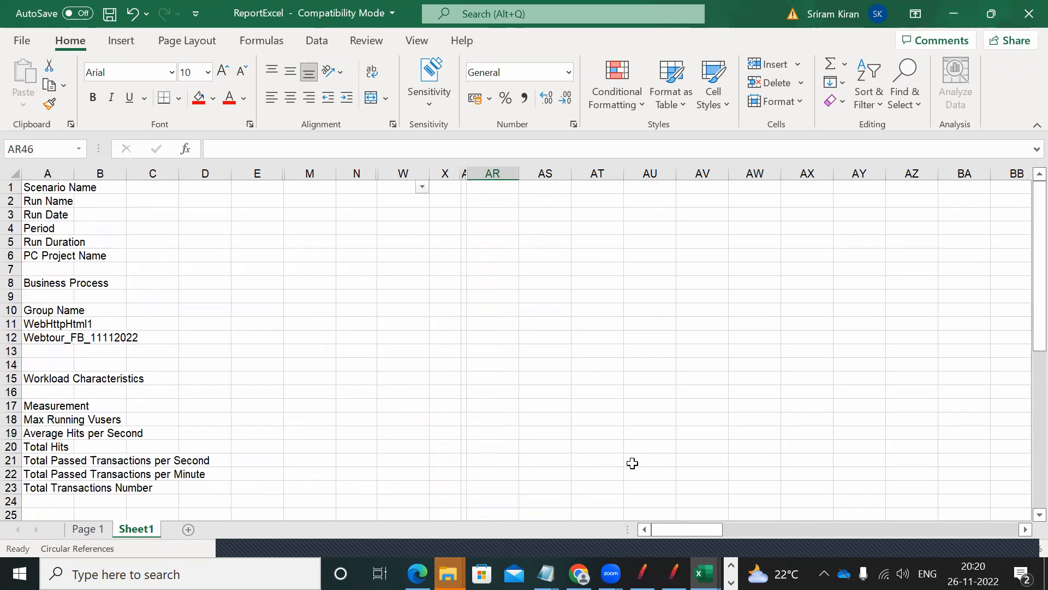
pyautogui.moveTo(676, 529); pyautogui.dragTo(430, 506)
pyautogui.moveTo(1034, 261); pyautogui.dragTo(1023, 415)
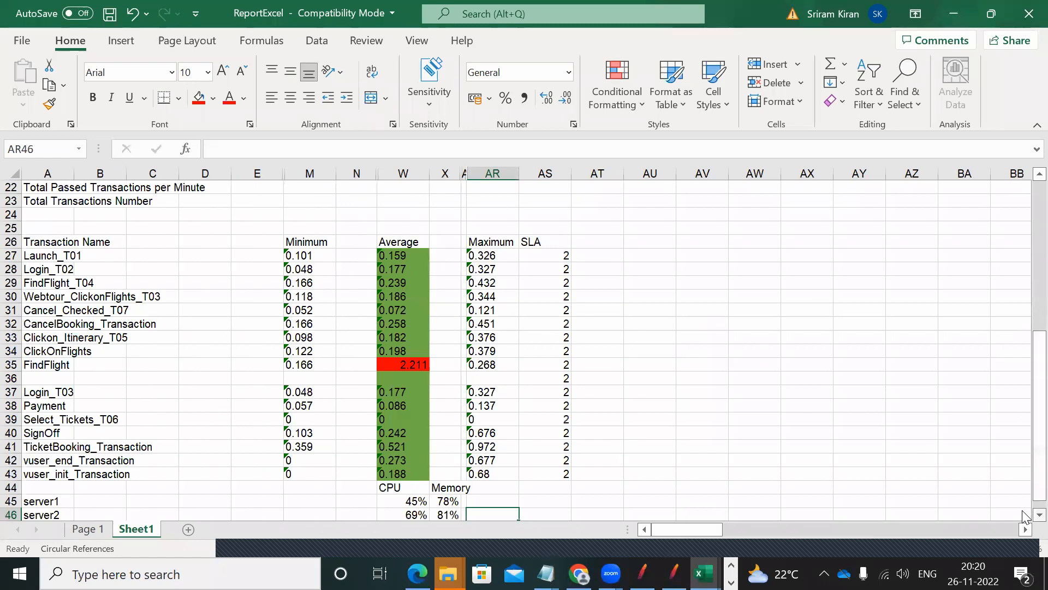
pyautogui.scroll(-1, 1024, 514)
pyautogui.scroll(-4, 1024, 514)
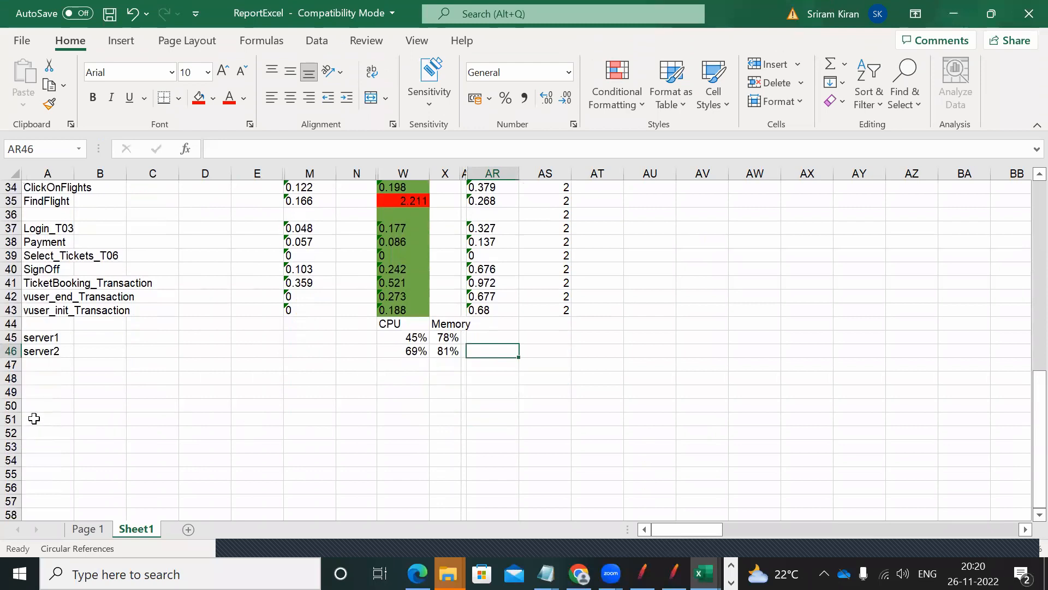
# Copy the Hits per Second graph picture from the Page 1 sheet
pyautogui.click(42, 406)
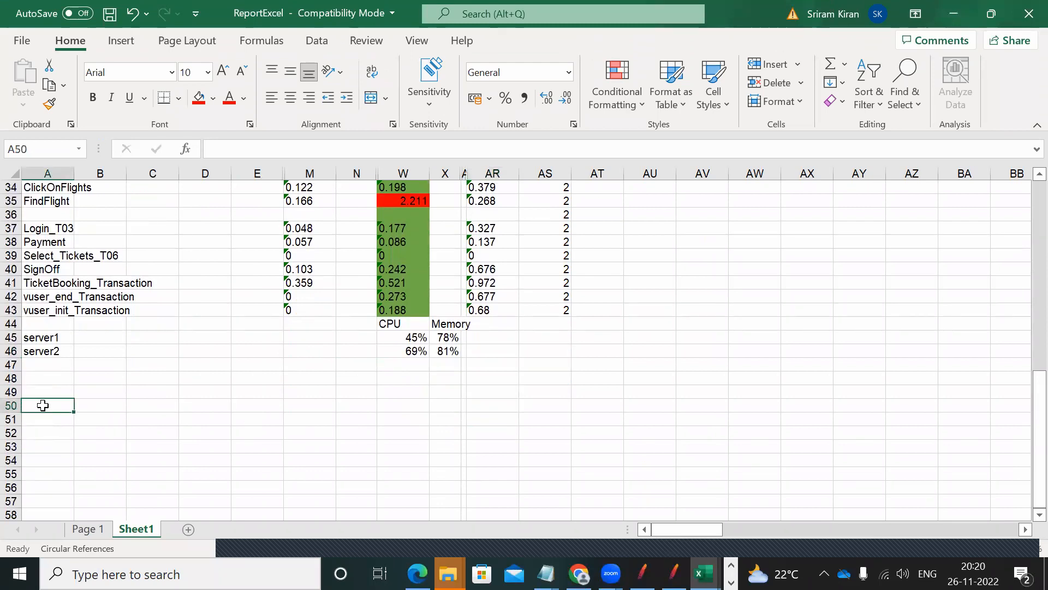
pyautogui.click(83, 529)
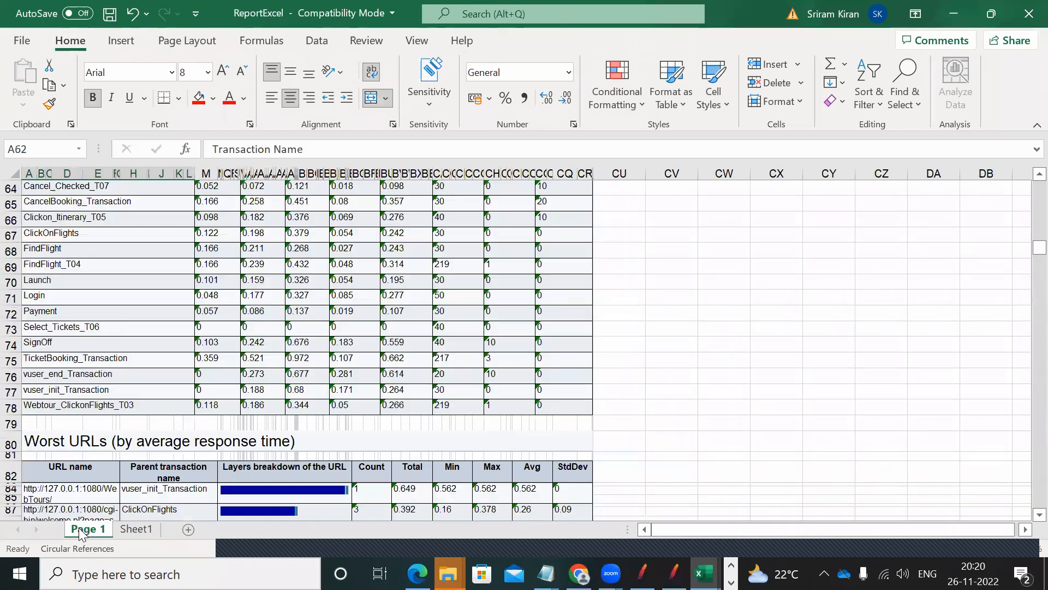
pyautogui.moveTo(1031, 254); pyautogui.dragTo(1025, 421)
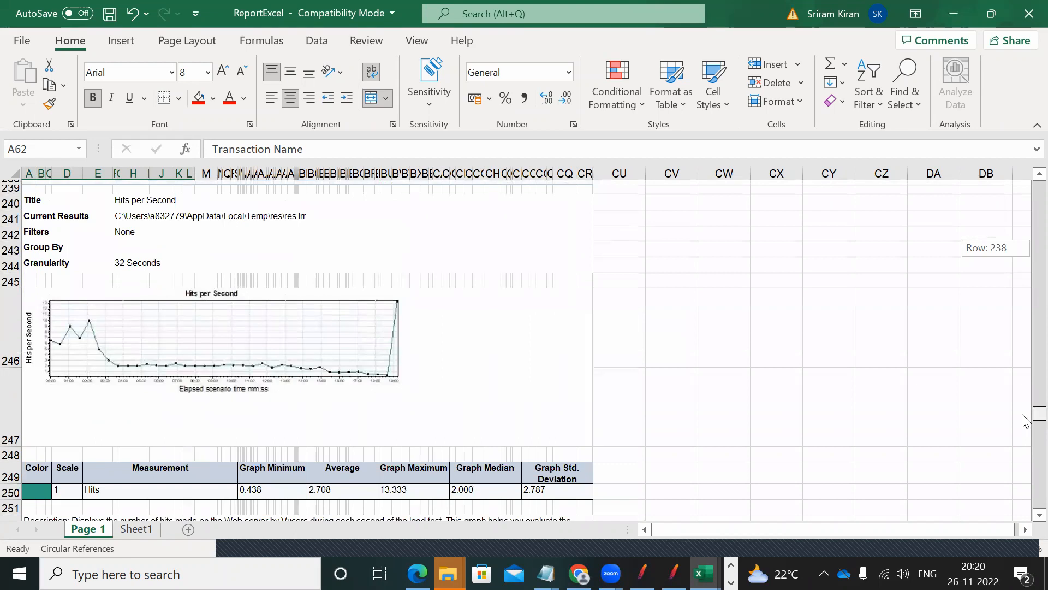
pyautogui.moveTo(1024, 420); pyautogui.dragTo(1025, 422)
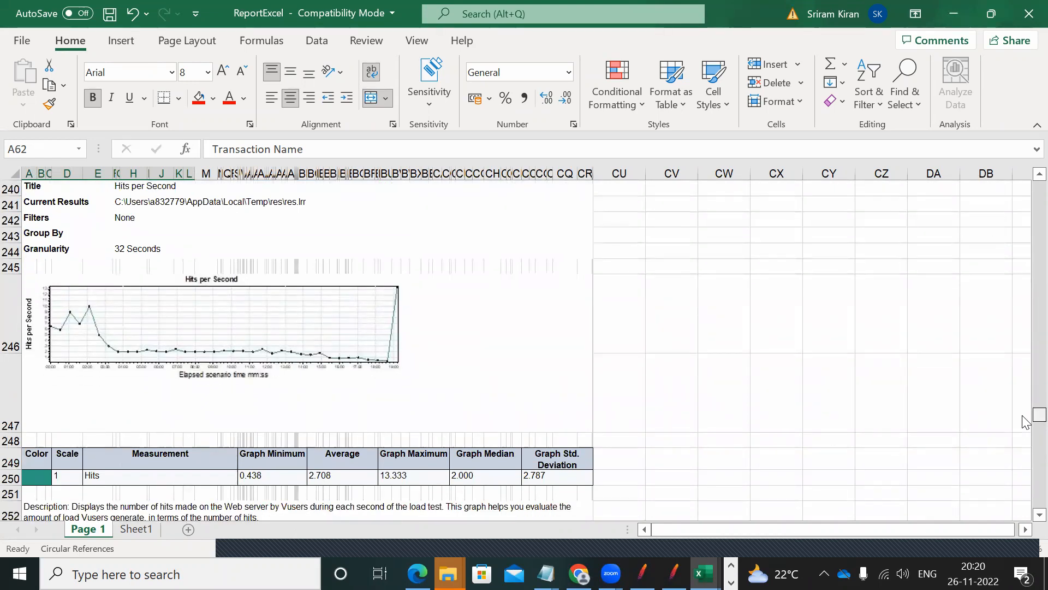
pyautogui.click(206, 348)
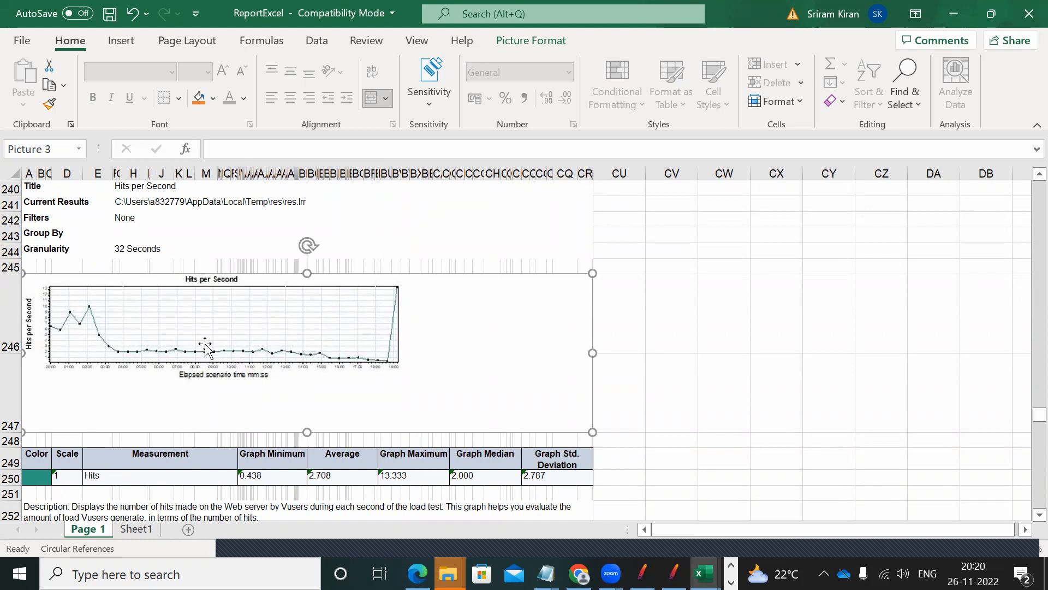
pyautogui.hotkey('ctrl', 'c')
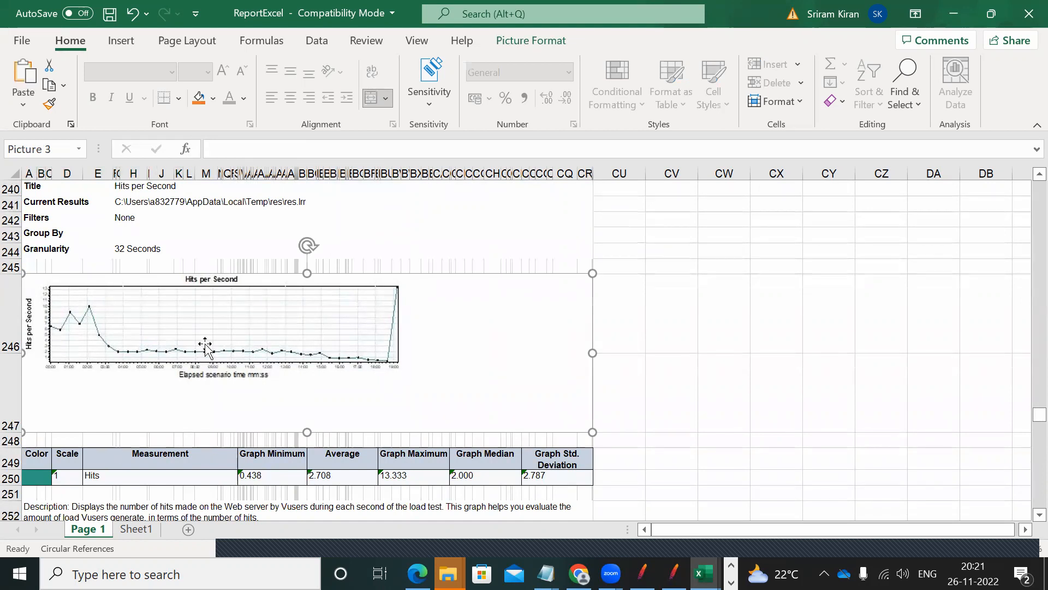
# Enter the heading Graphs in A49 and the label Hitsper Second in A51, below the server rows on Sheet1
pyautogui.click(136, 529)
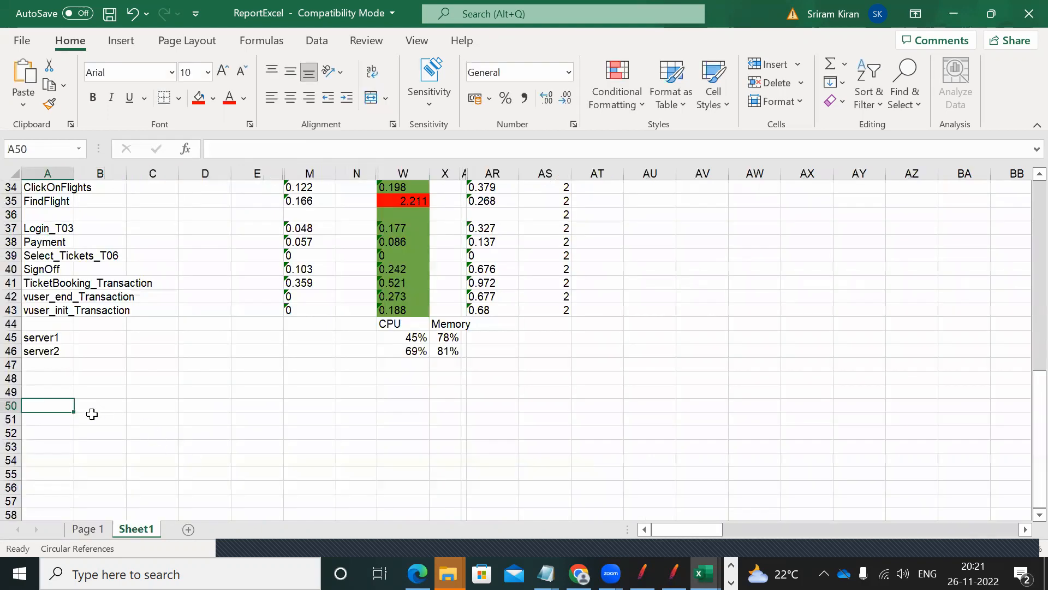
pyautogui.click(60, 389)
pyautogui.write('Graphs')
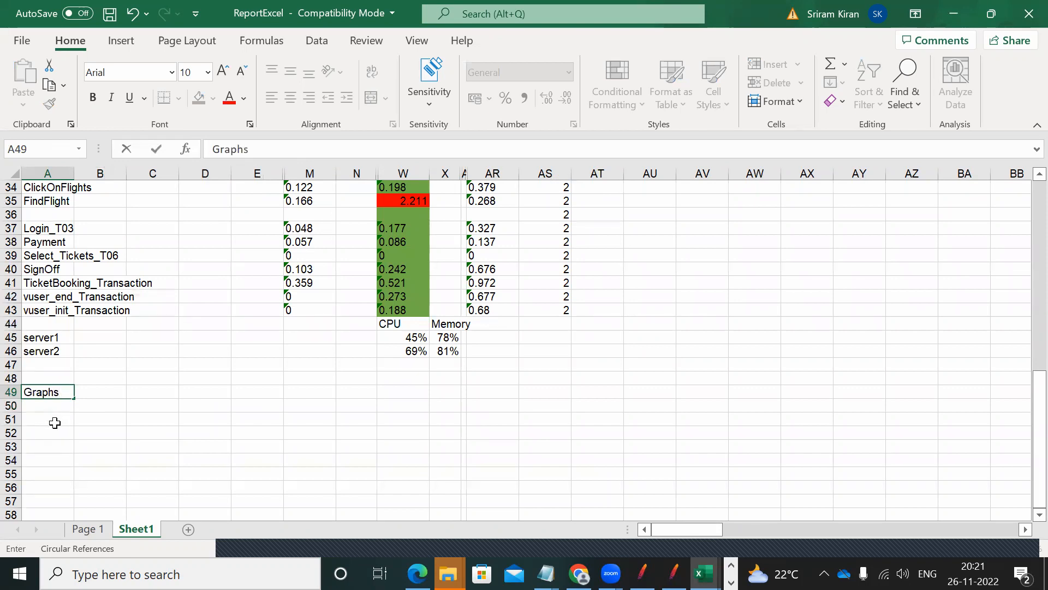
pyautogui.click(54, 421)
pyautogui.write('Hits')
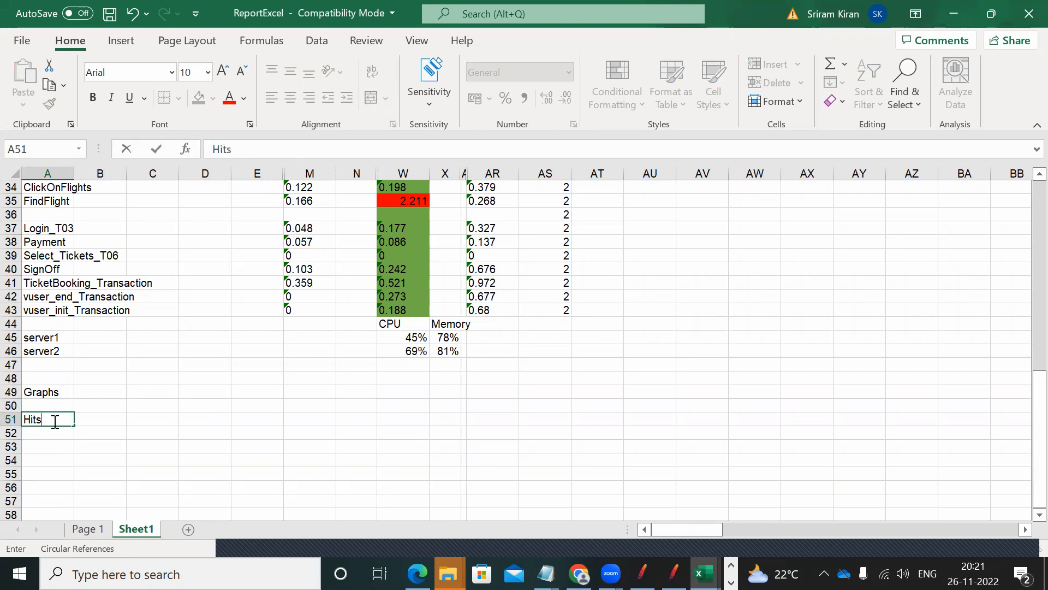
pyautogui.write('per Second')
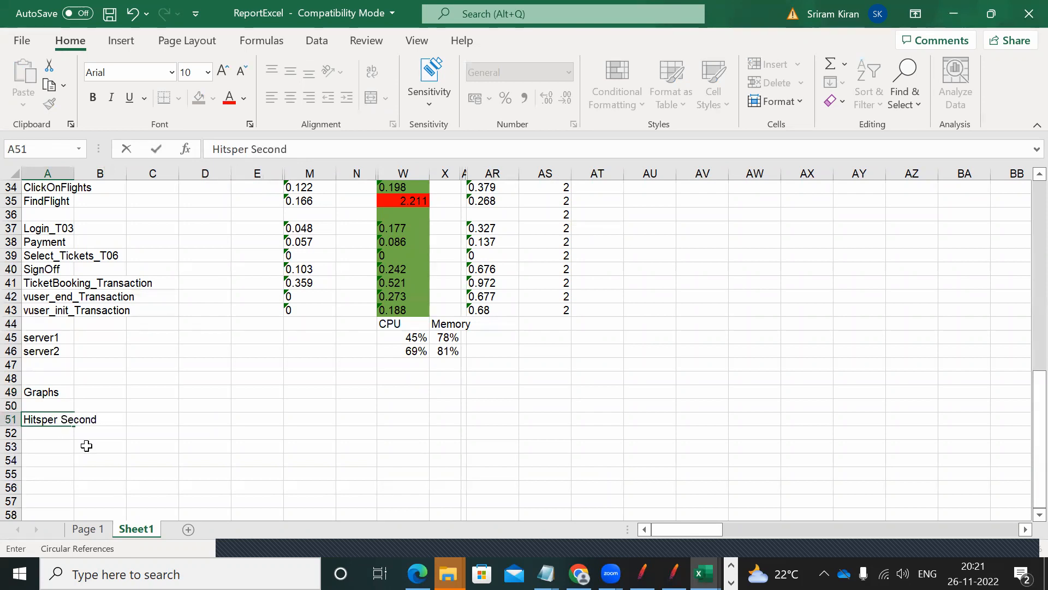
# Paste the copied Hits per Second graph at A53 on Sheet1
pyautogui.click(65, 452)
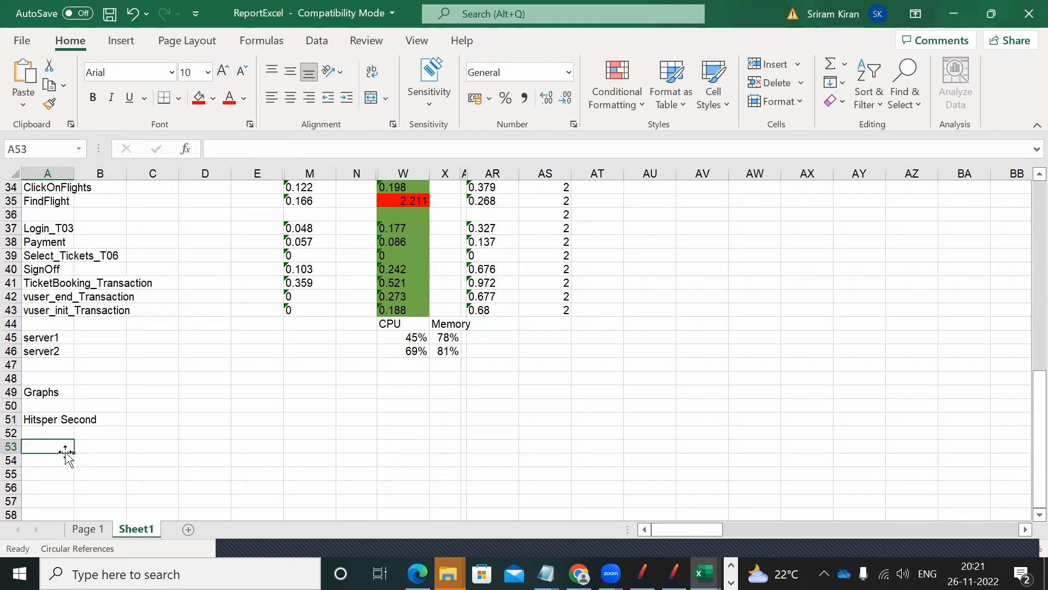
pyautogui.hotkey('ctrl', 'v')
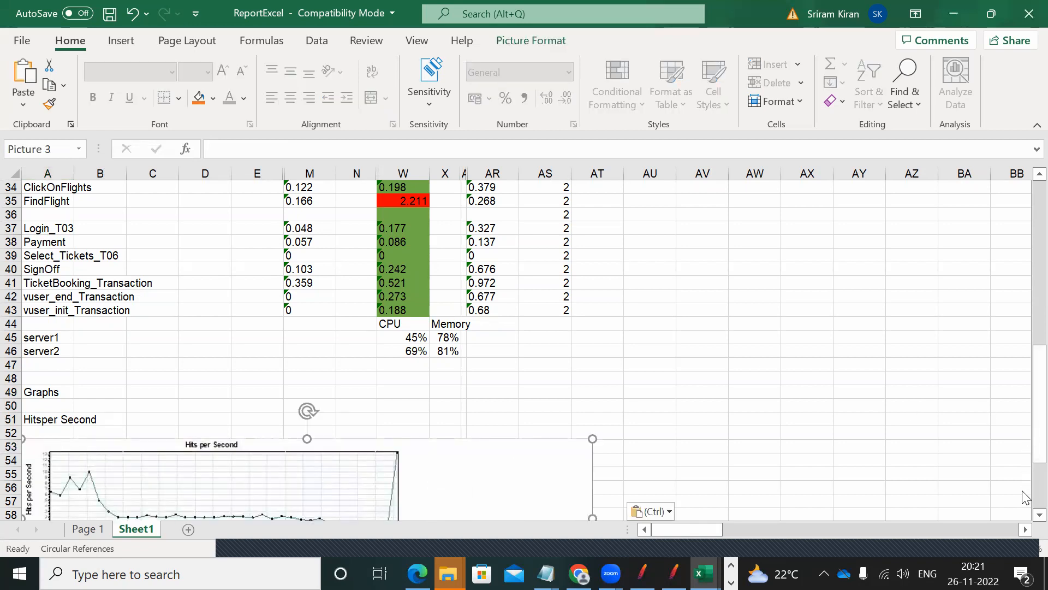
pyautogui.click(1039, 492)
# Copy the Hits measurement table, header and value rows, from below the Hits per Second graph on the Page 1 sheet
pyautogui.hotkey('alt', 'Tab')
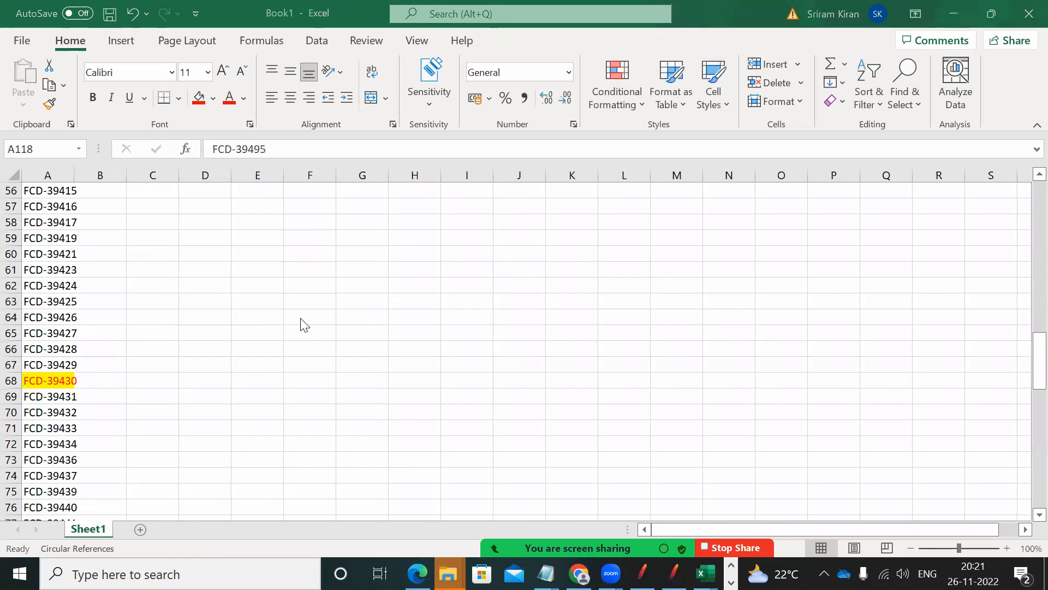
pyautogui.hotkey('alt', 'Tab')
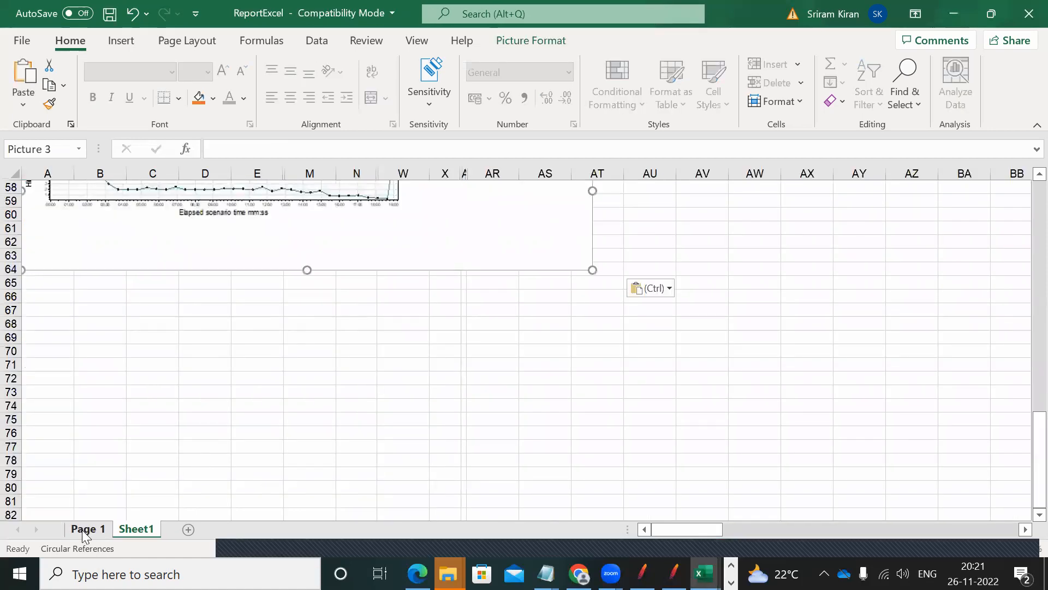
pyautogui.click(83, 531)
pyautogui.moveTo(45, 456); pyautogui.dragTo(585, 481)
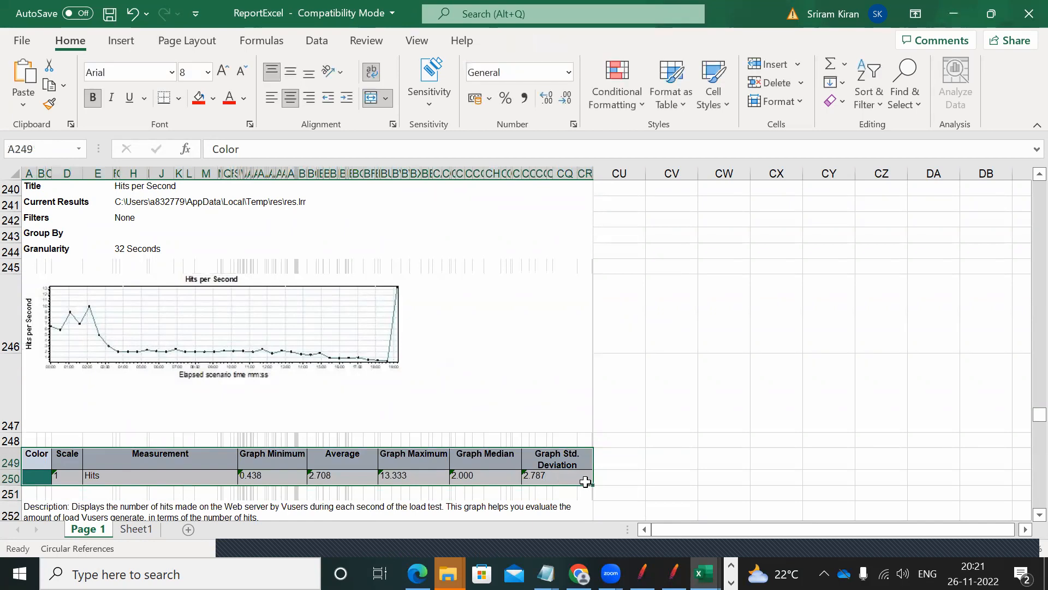
pyautogui.hotkey('ctrl', 'c')
# Paste the copied Hits measurement table at A67 on Sheet1, below the Hits per Second graph
pyautogui.hotkey('alt', 'Tab')
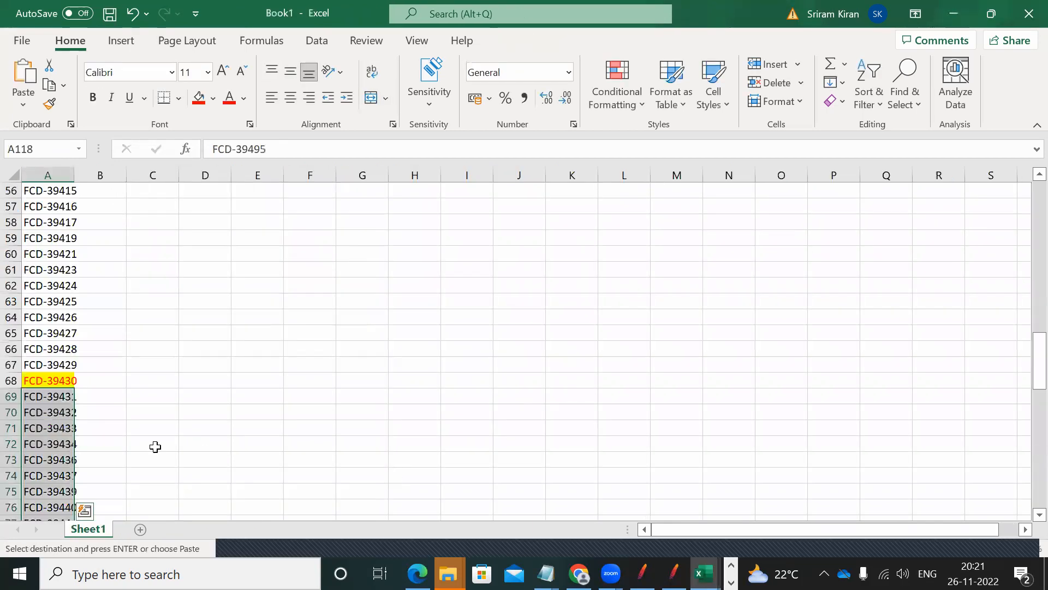
pyautogui.hotkey('alt', 'Tab')
pyautogui.click(139, 533)
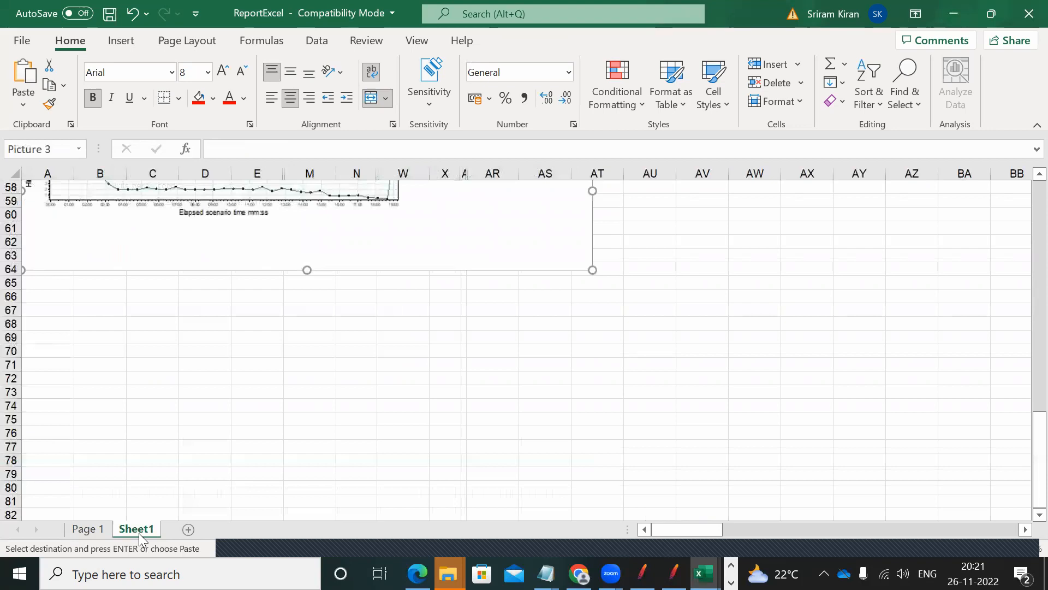
pyautogui.click(56, 310)
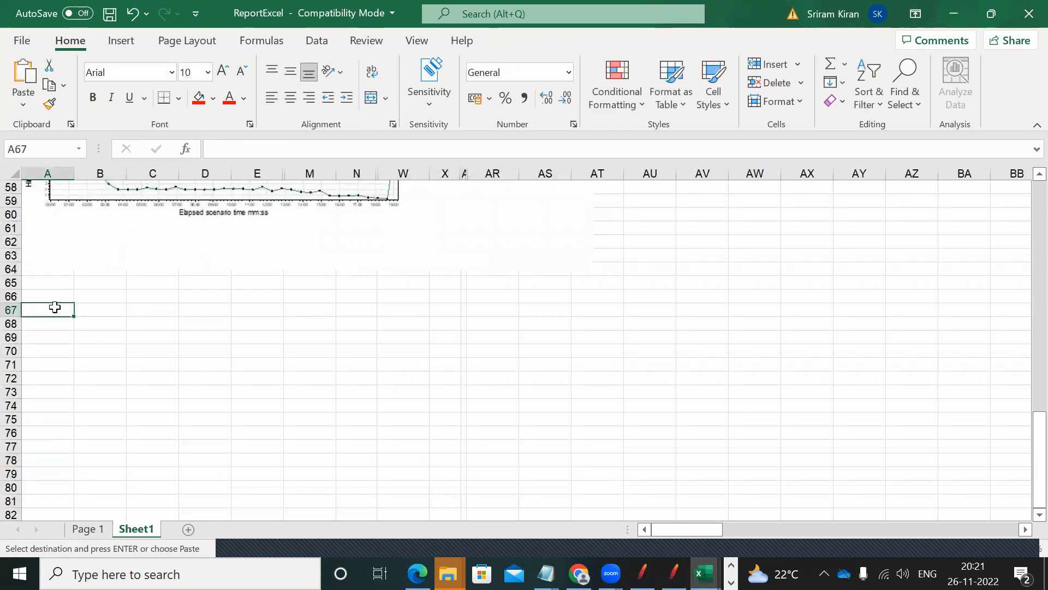
pyautogui.hotkey('ctrl', 'v')
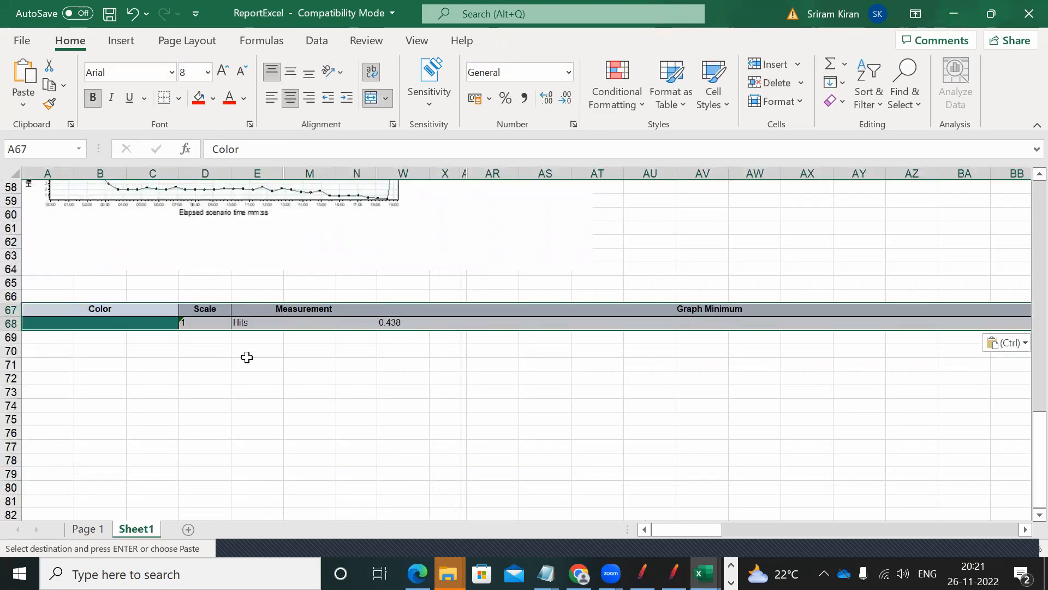
# Examine the remaining report graphs on the Page 1 sheet: Throughput, Transaction Summary and Average Transaction Response Time with its measurement table
pyautogui.hotkey('alt', 'Tab')
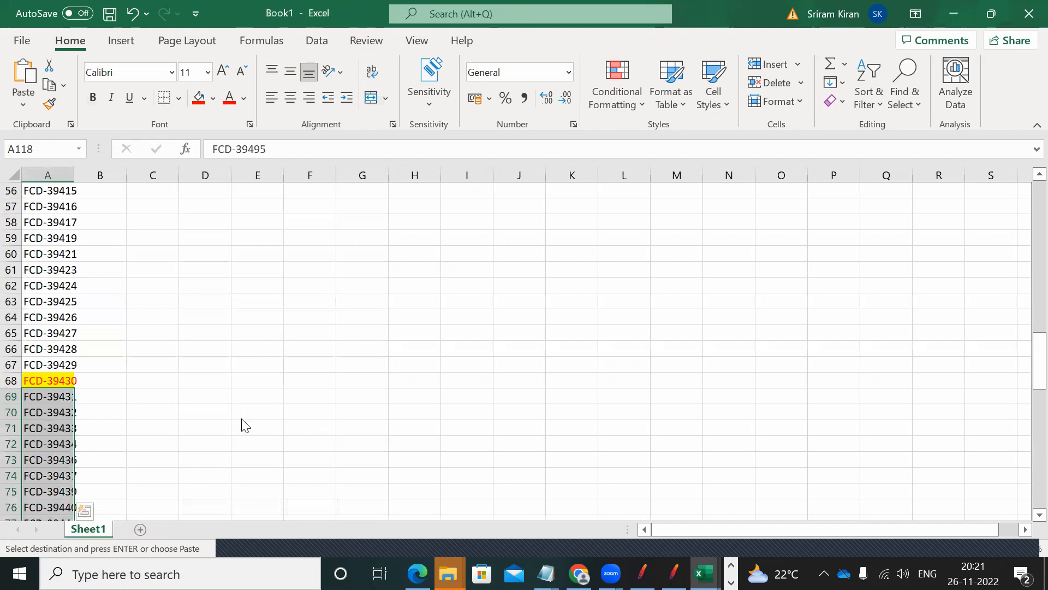
pyautogui.hotkey('alt', 'Tab')
pyautogui.click(98, 528)
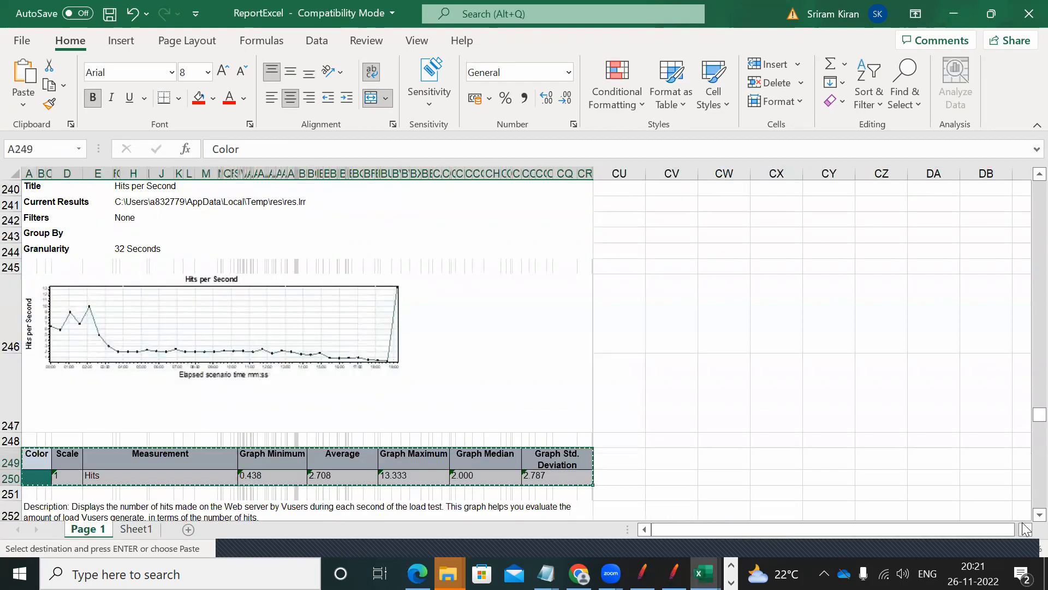
pyautogui.scroll(-2, 1025, 519)
pyautogui.scroll(-6, 1025, 516)
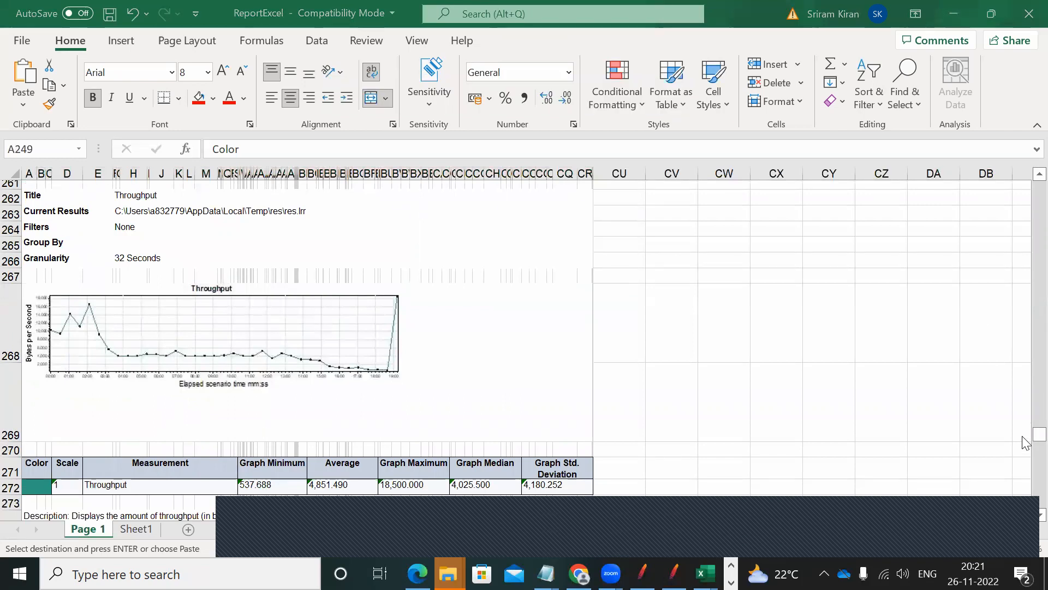
pyautogui.scroll(-1, 1024, 517)
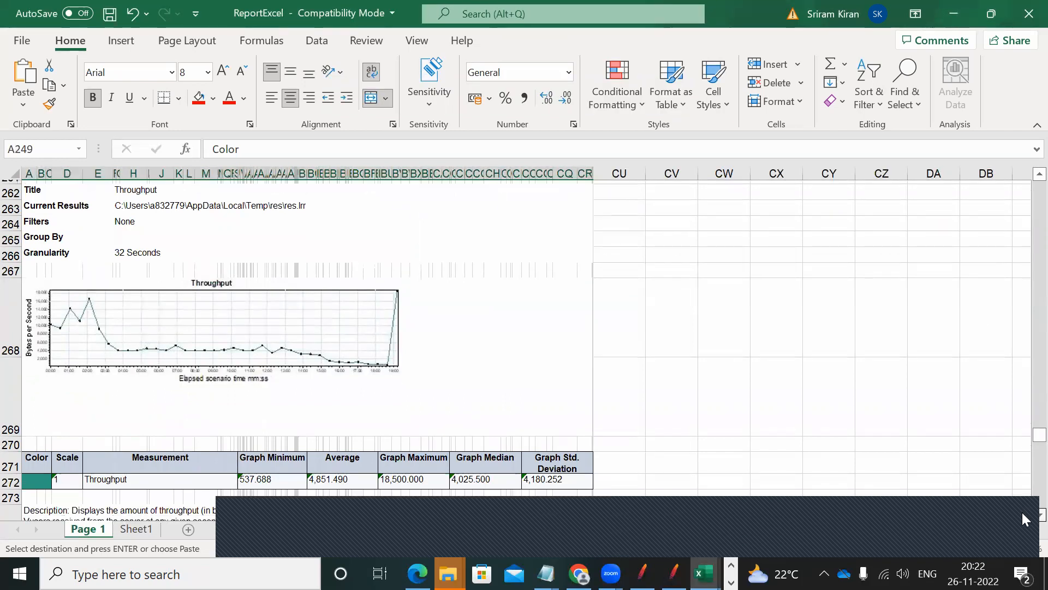
pyautogui.scroll(-5, 1024, 519)
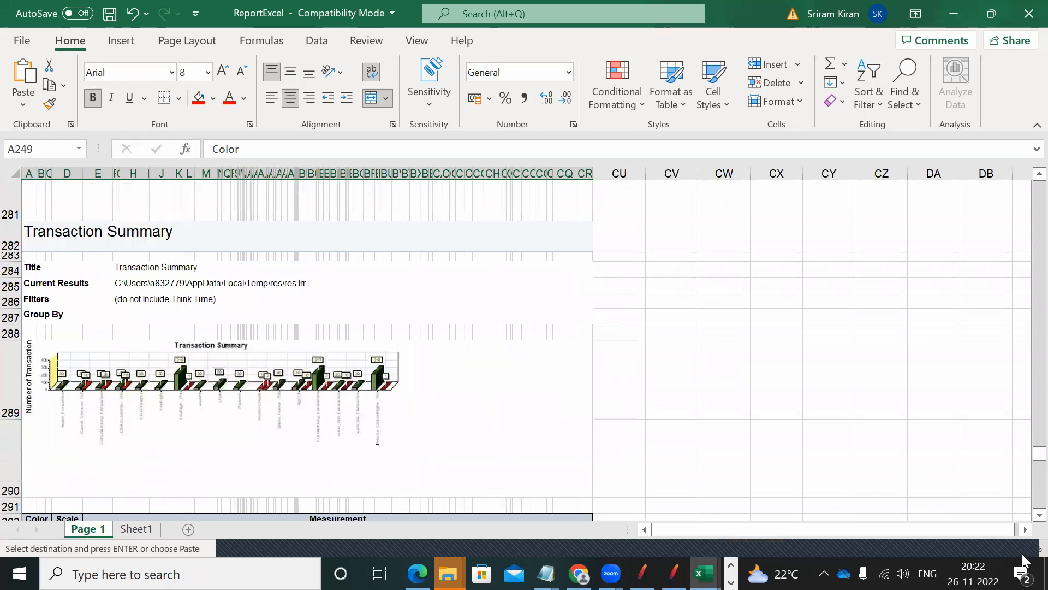
pyautogui.scroll(-5, 1024, 515)
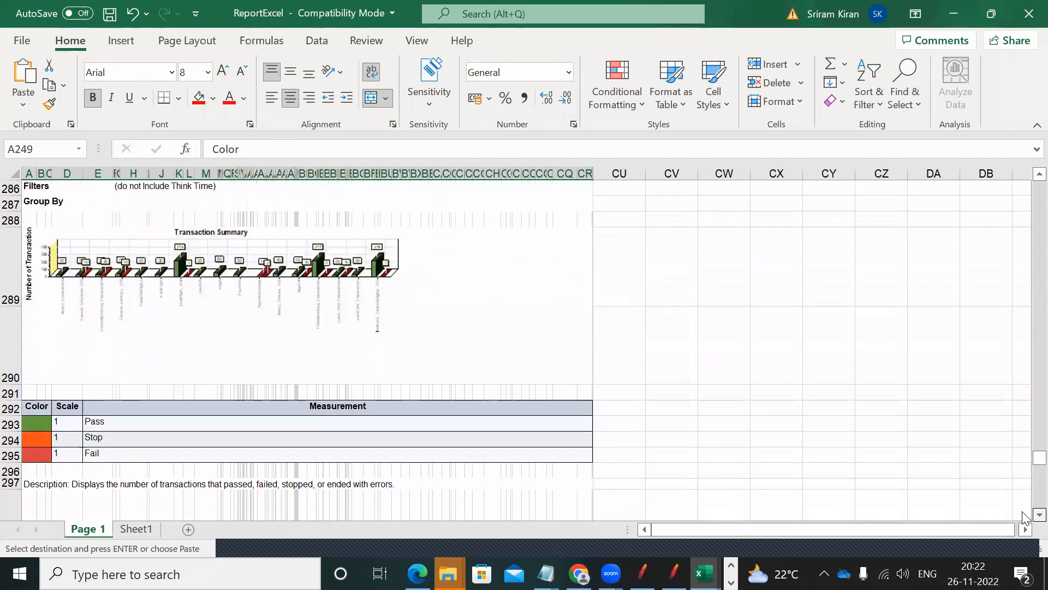
pyautogui.scroll(-5, 1024, 516)
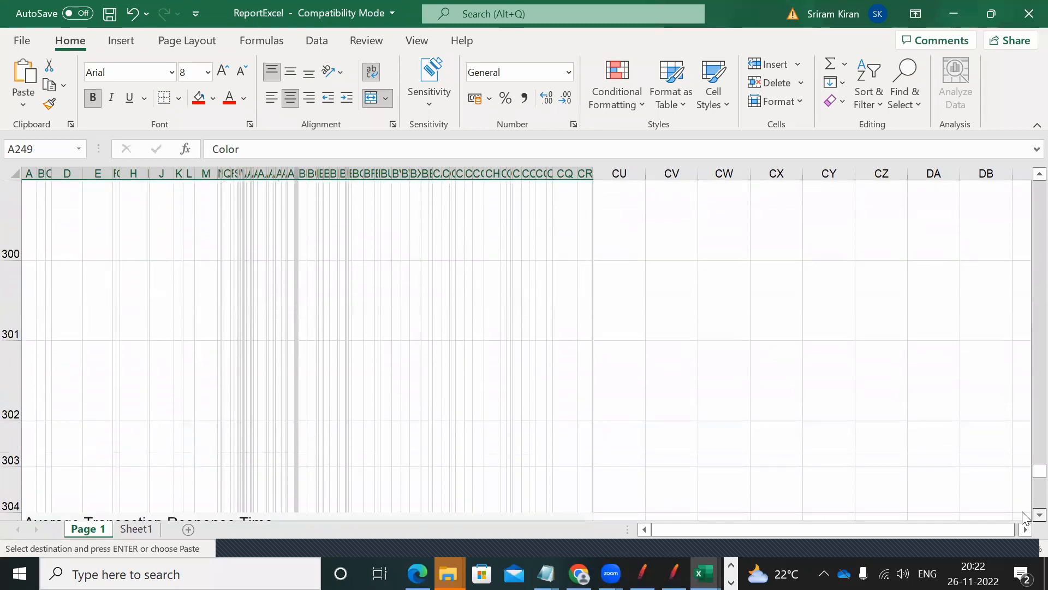
pyautogui.scroll(-1, 1024, 515)
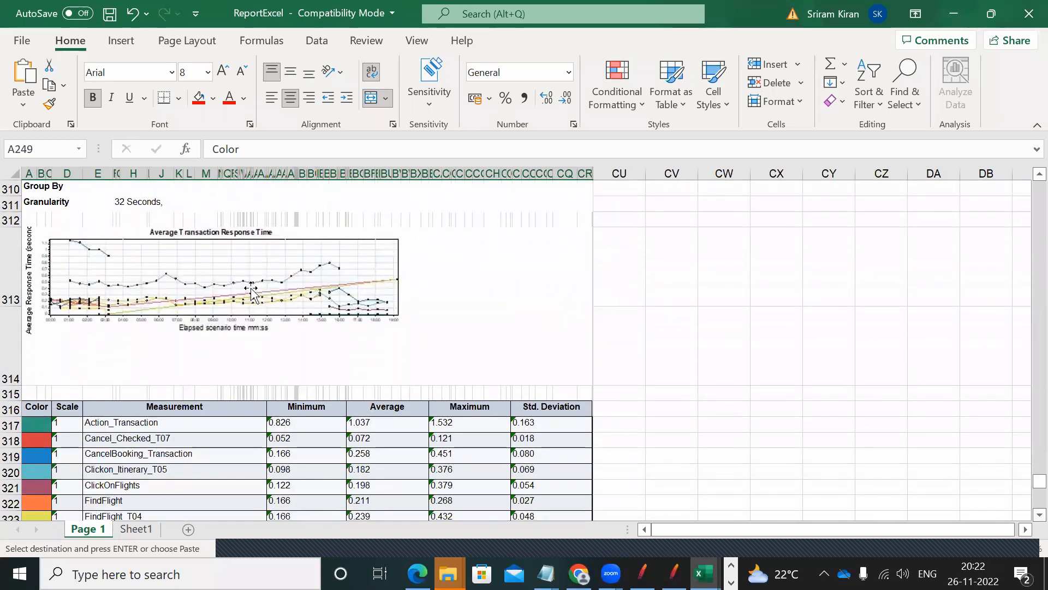
pyautogui.click(276, 343)
pyautogui.click(317, 457)
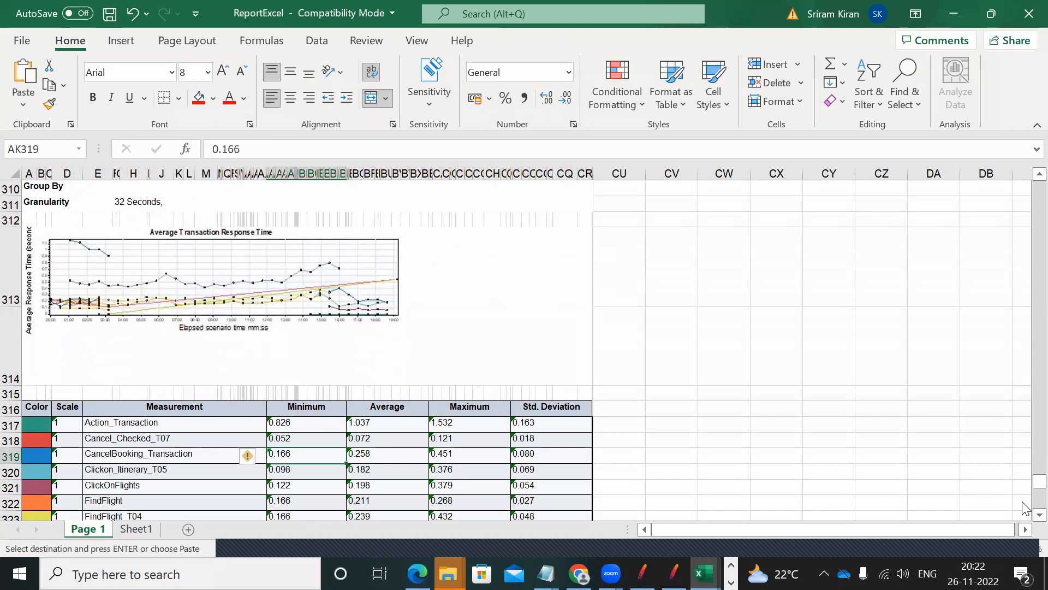
pyautogui.scroll(-1, 1024, 517)
pyautogui.scroll(-5, 1024, 515)
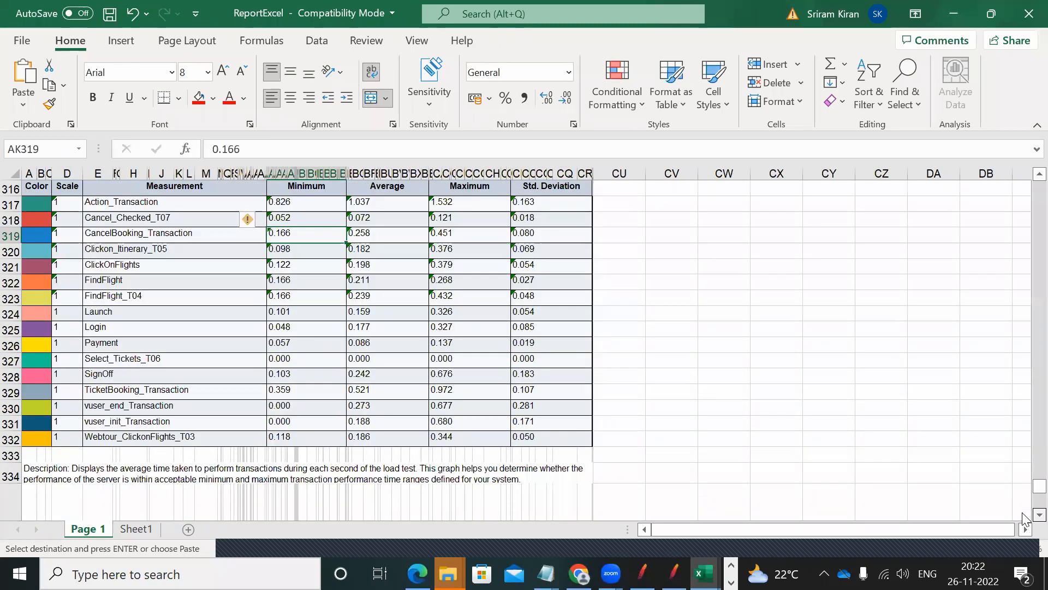
pyautogui.scroll(-10, 1024, 515)
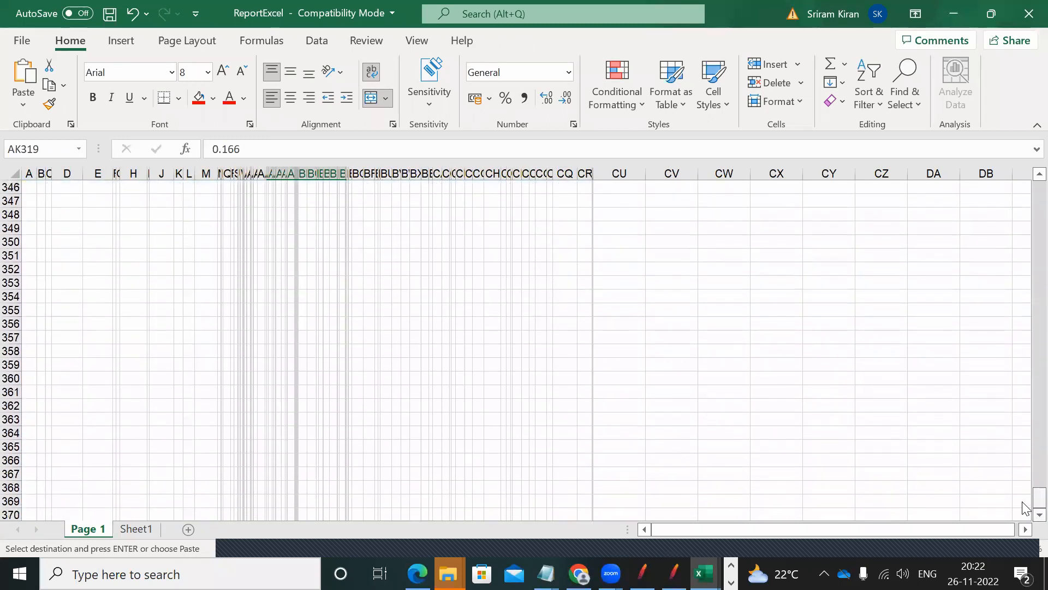
pyautogui.moveTo(1023, 493); pyautogui.dragTo(1025, 466)
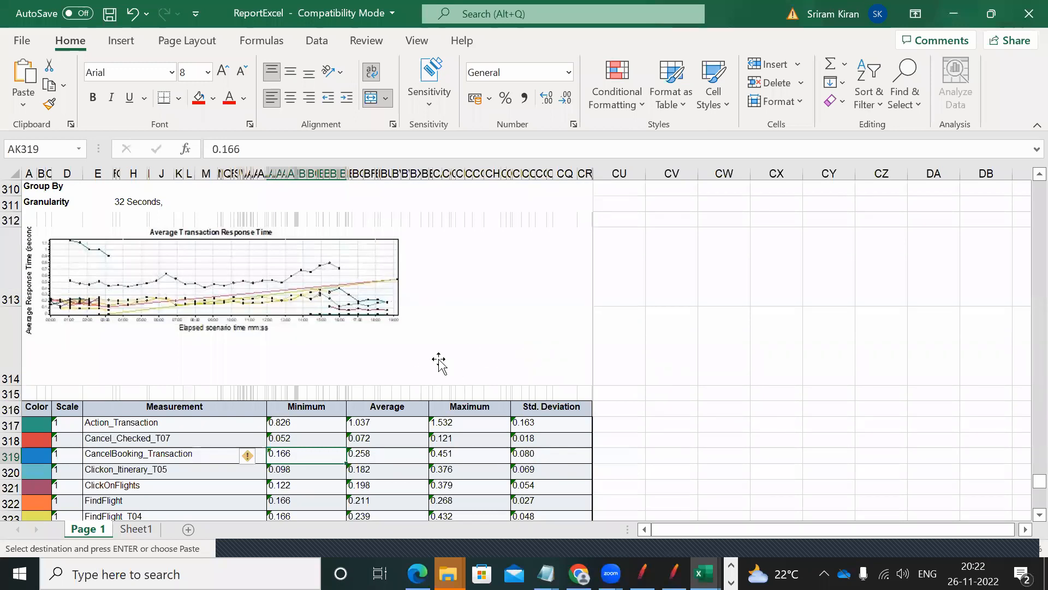
# Apply All Borders to the transaction table A26:AS43 on Sheet1, from Transaction Name through SLA
pyautogui.click(143, 530)
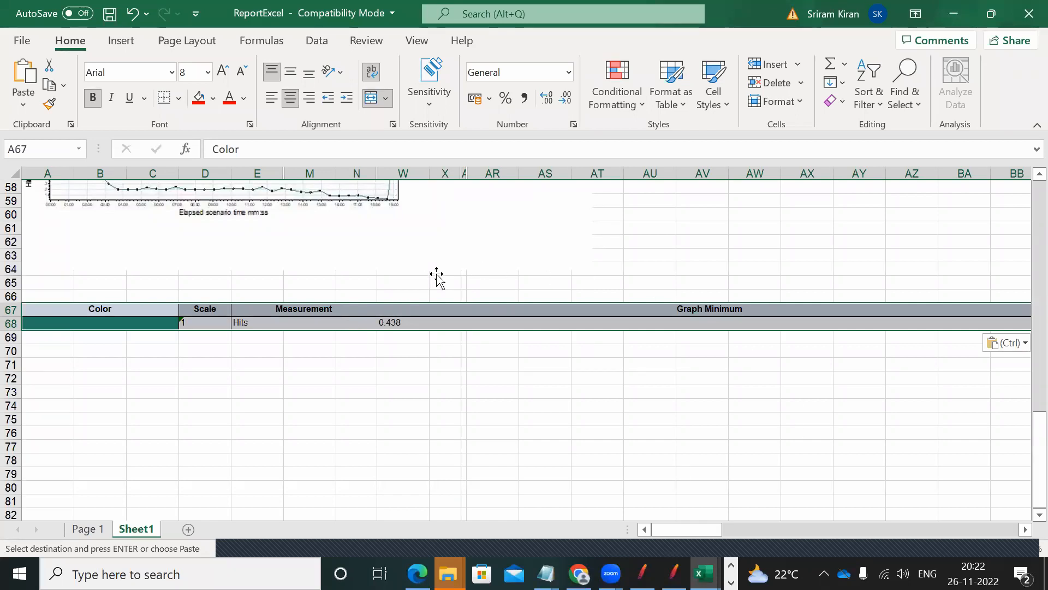
pyautogui.moveTo(1024, 457); pyautogui.dragTo(1026, 327)
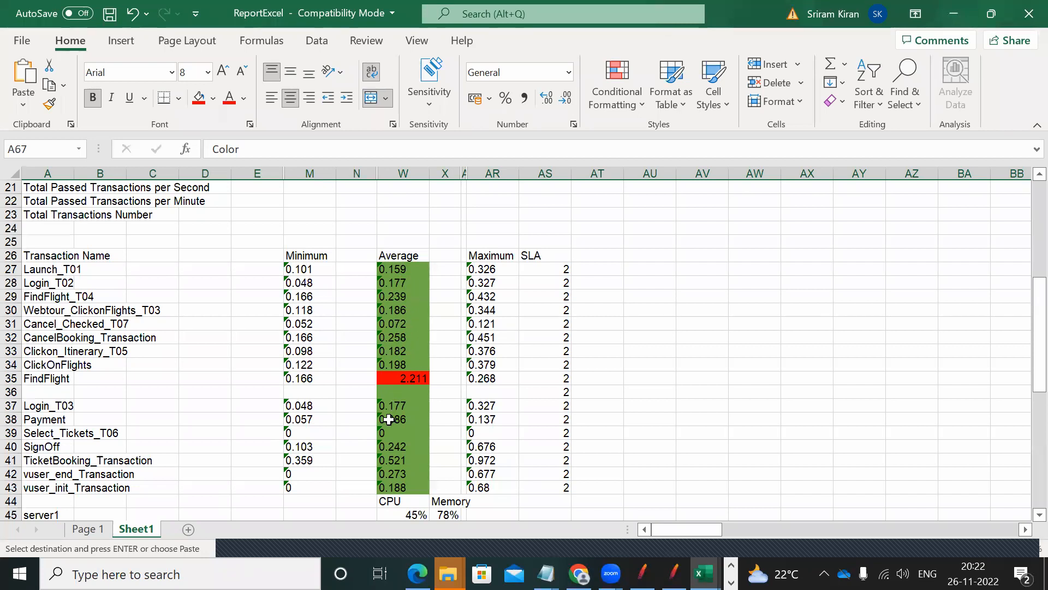
pyautogui.moveTo(47, 254); pyautogui.dragTo(568, 488)
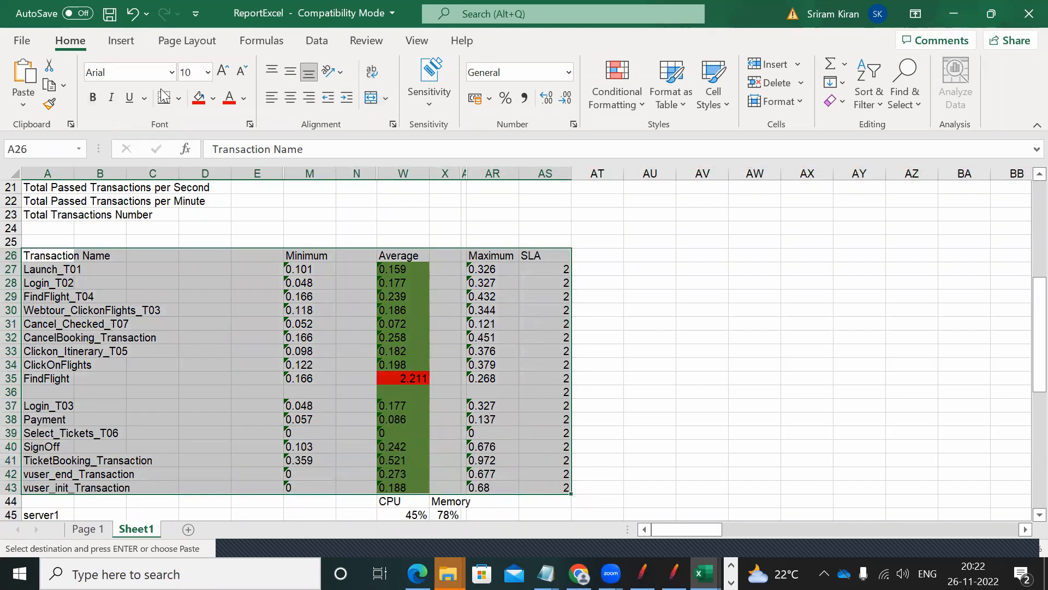
pyautogui.click(178, 98)
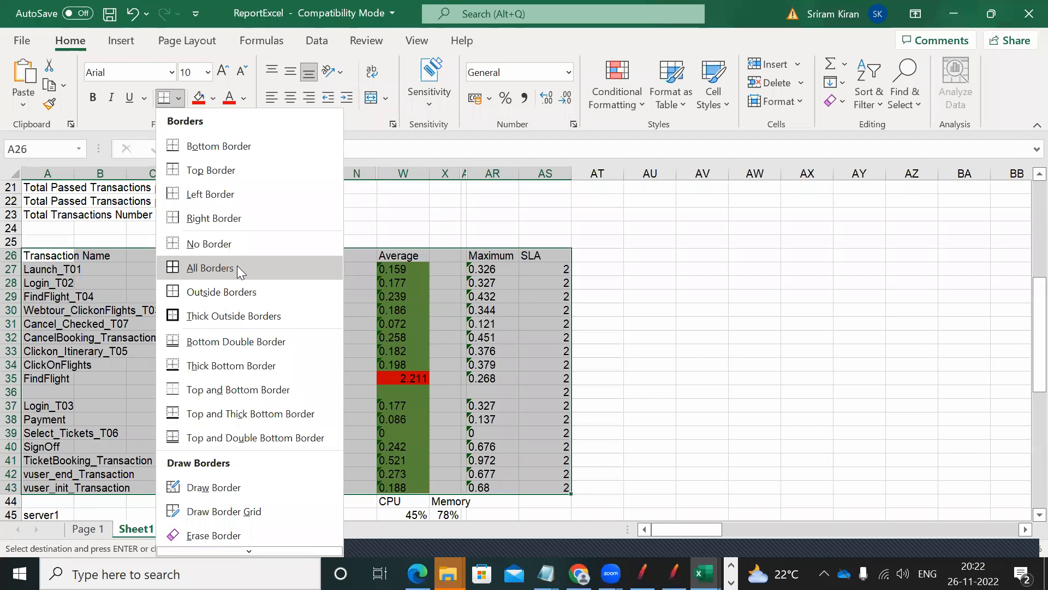
pyautogui.click(237, 268)
pyautogui.click(672, 363)
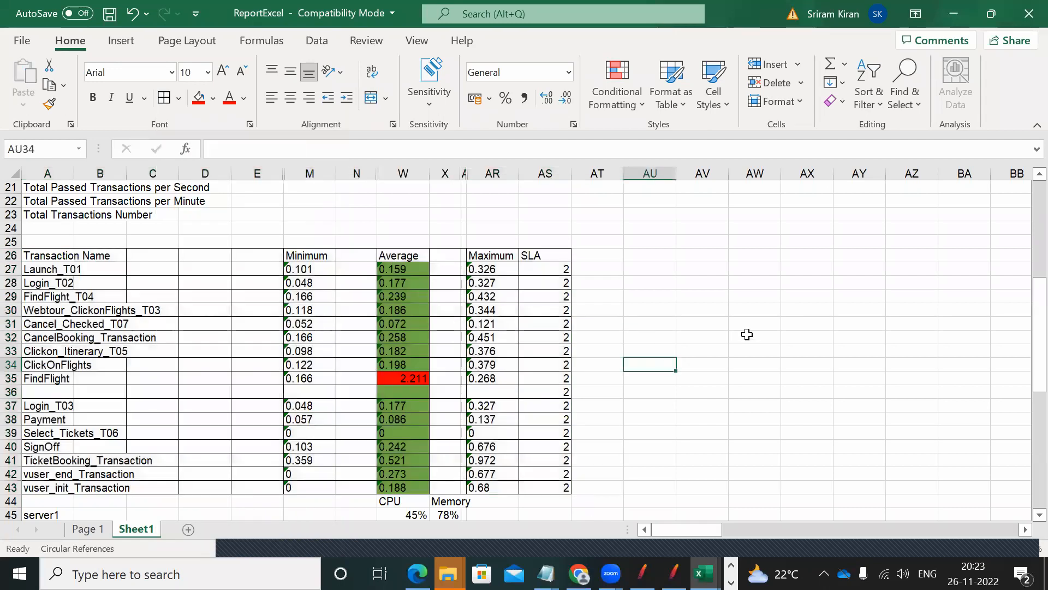
pyautogui.click(747, 334)
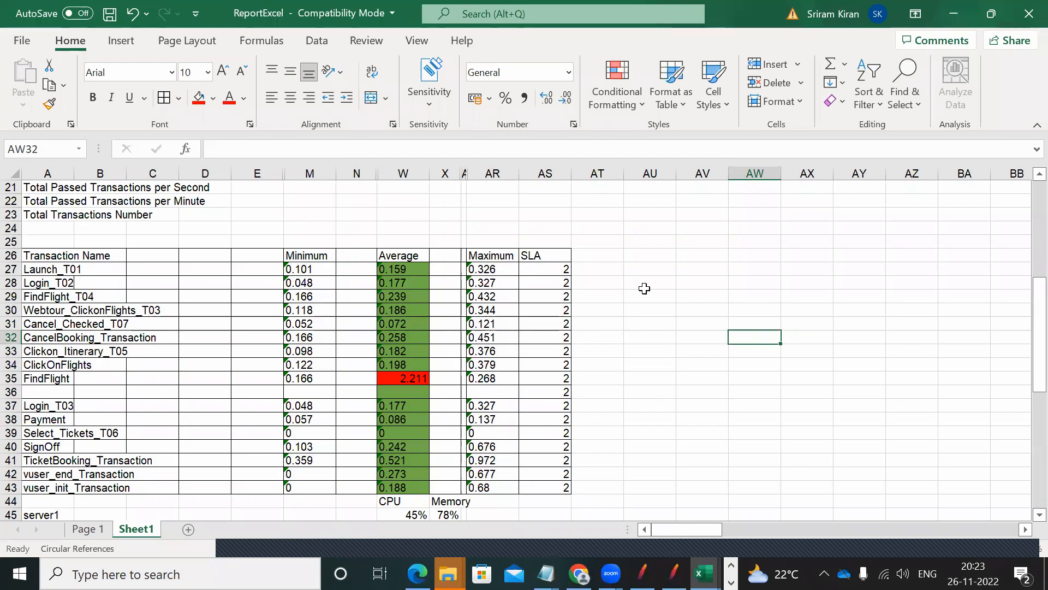
# Copy the formatting of SLA cell AS28 onto the Minimum, Average and Maximum values in M27:AR43 with Format Painter
pyautogui.click(561, 283)
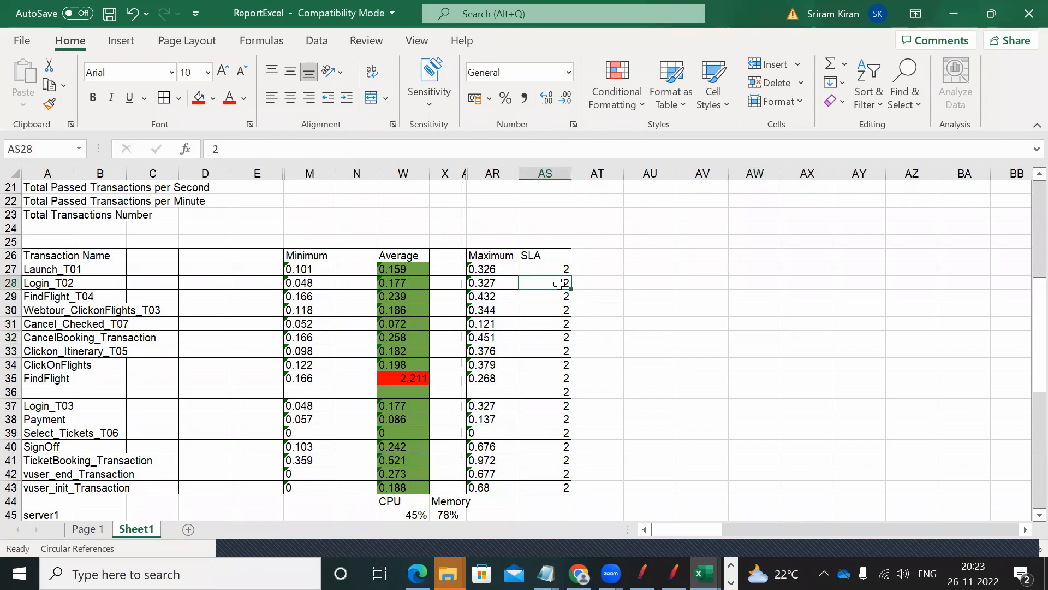
pyautogui.click(49, 104)
pyautogui.moveTo(300, 268)
pyautogui.mouseDown()
pyautogui.moveTo(403, 297)
pyautogui.moveTo(503, 461)
pyautogui.moveTo(491, 494)
pyautogui.mouseUp()
pyautogui.click(686, 362)
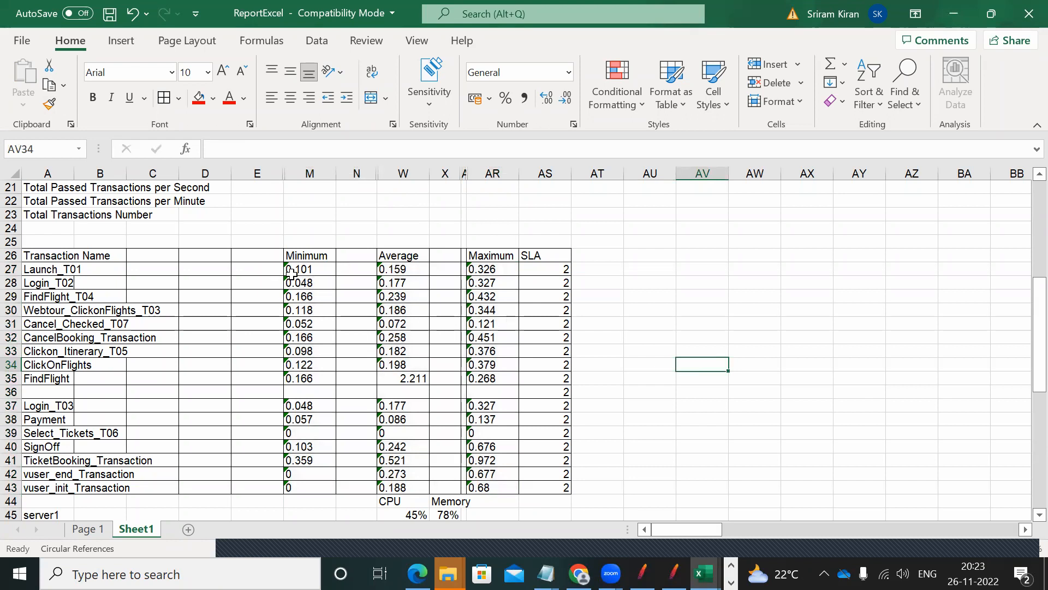
# Re-enter the Minimum values in M27 to M30 unchanged to convert them from text to numbers, dismissing any circular reference warning
pyautogui.doubleClick(322, 268)
pyautogui.press('Return')
pyautogui.hotkey('ctrl', 'Down')
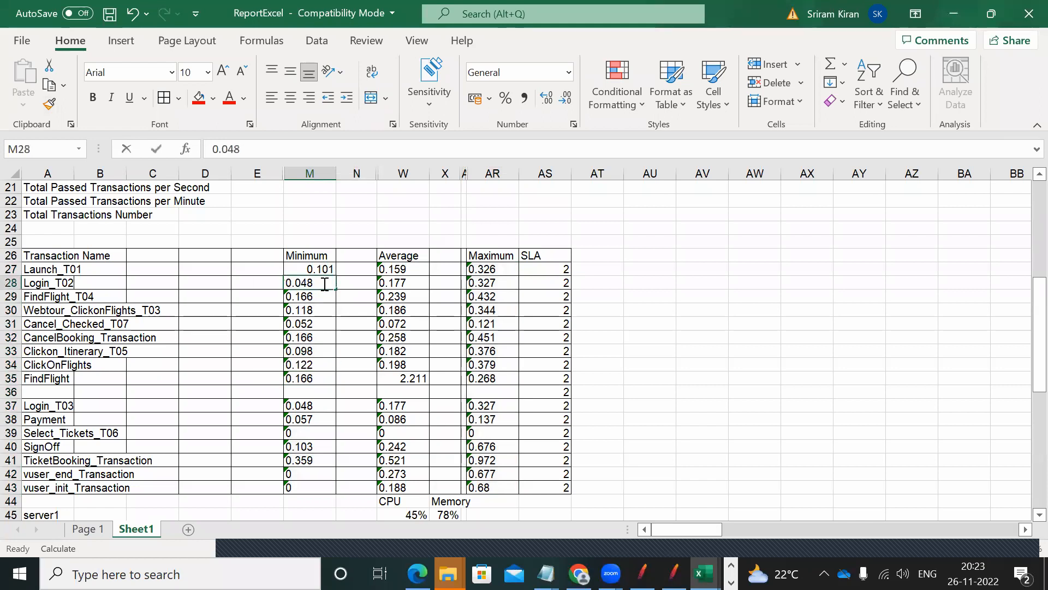
pyautogui.doubleClick(324, 283)
pyautogui.doubleClick(324, 296)
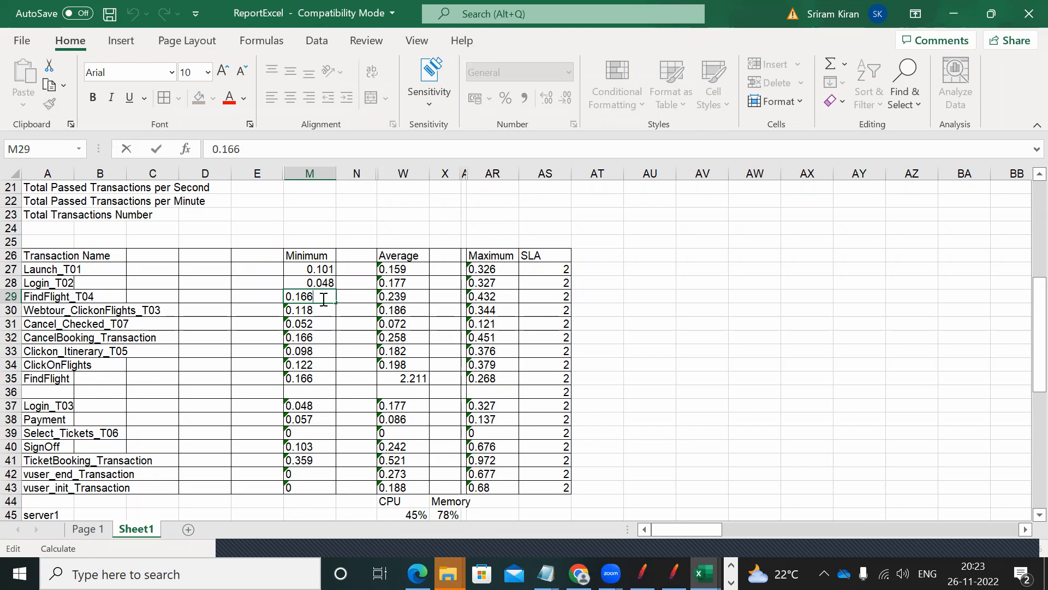
pyautogui.click(322, 309)
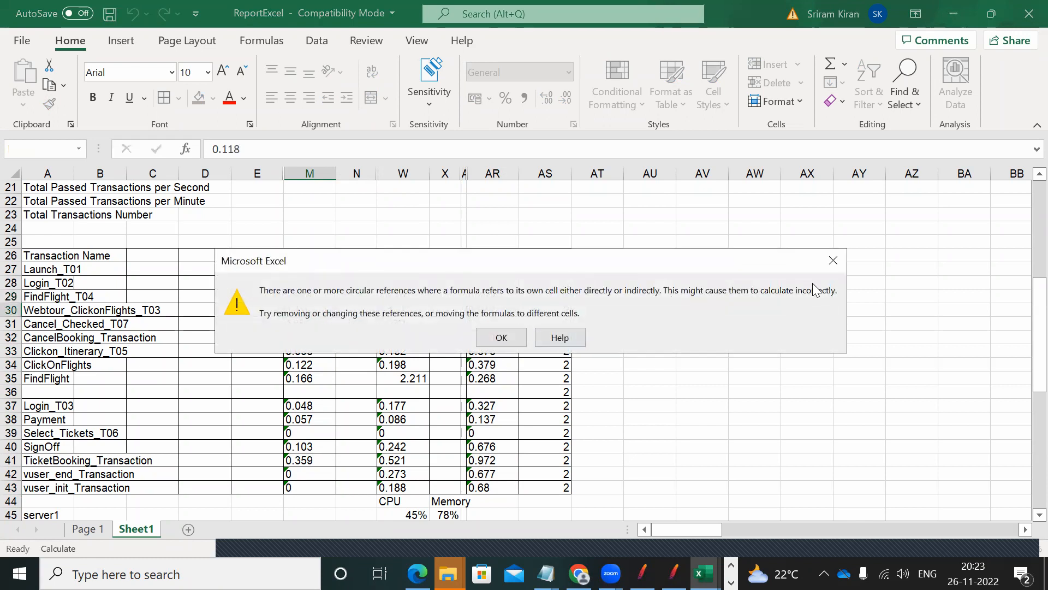
pyautogui.click(833, 264)
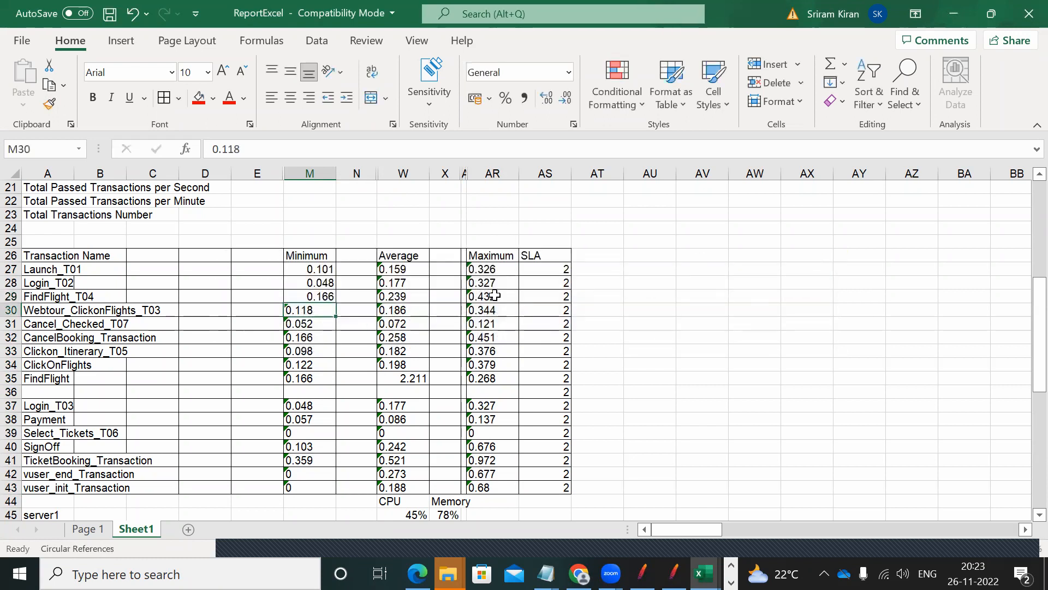
pyautogui.doubleClick(328, 309)
pyautogui.click(691, 349)
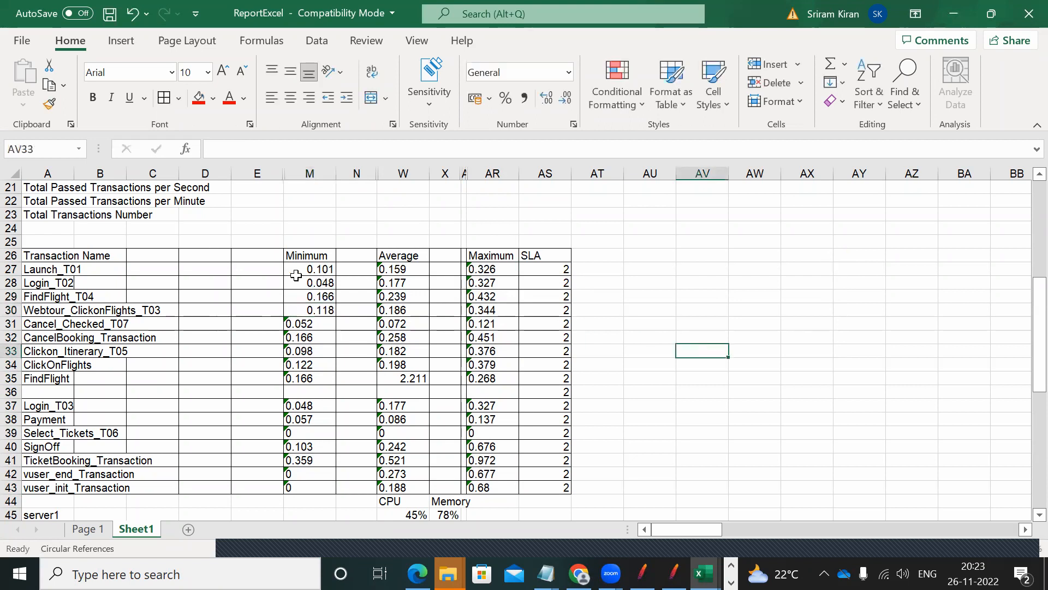
# Re-enter the vuser_init_Transaction Maximum value in AR43 unchanged to convert it from text to a number
pyautogui.moveTo(309, 268); pyautogui.dragTo(502, 483)
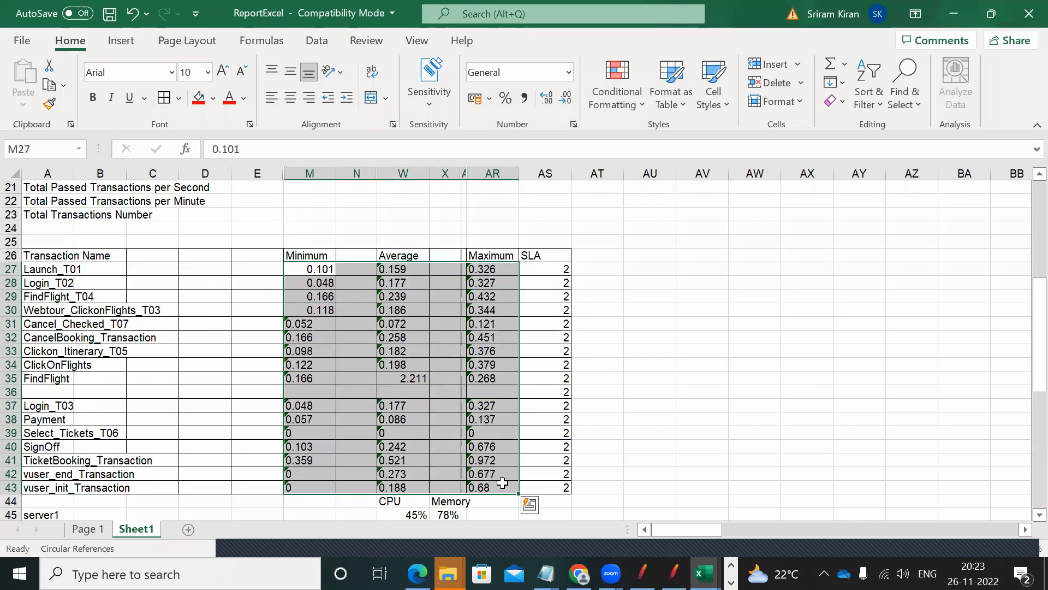
pyautogui.click(500, 486)
pyautogui.doubleClick(498, 486)
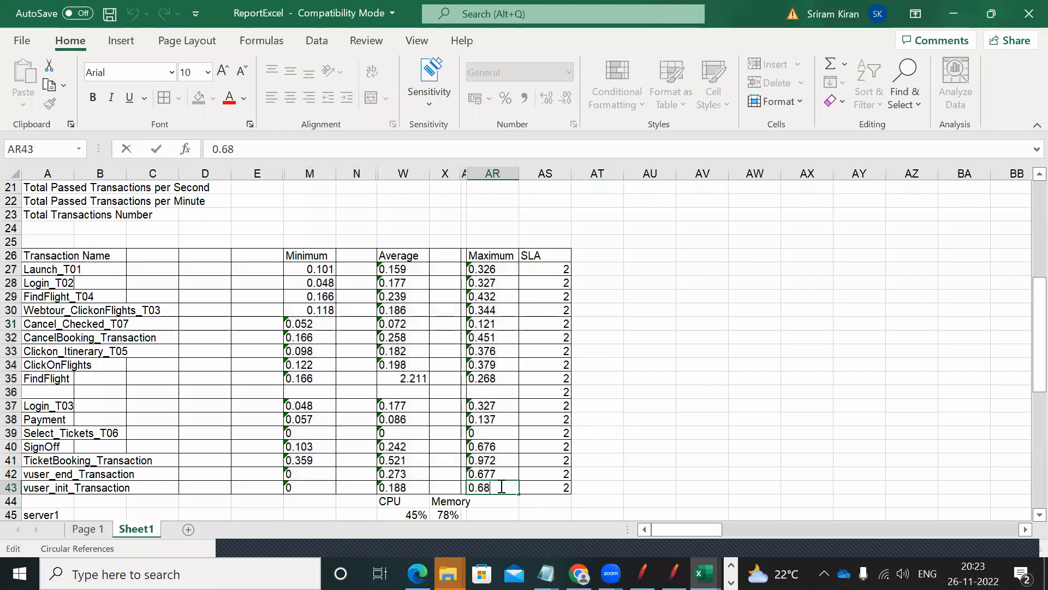
pyautogui.click(721, 418)
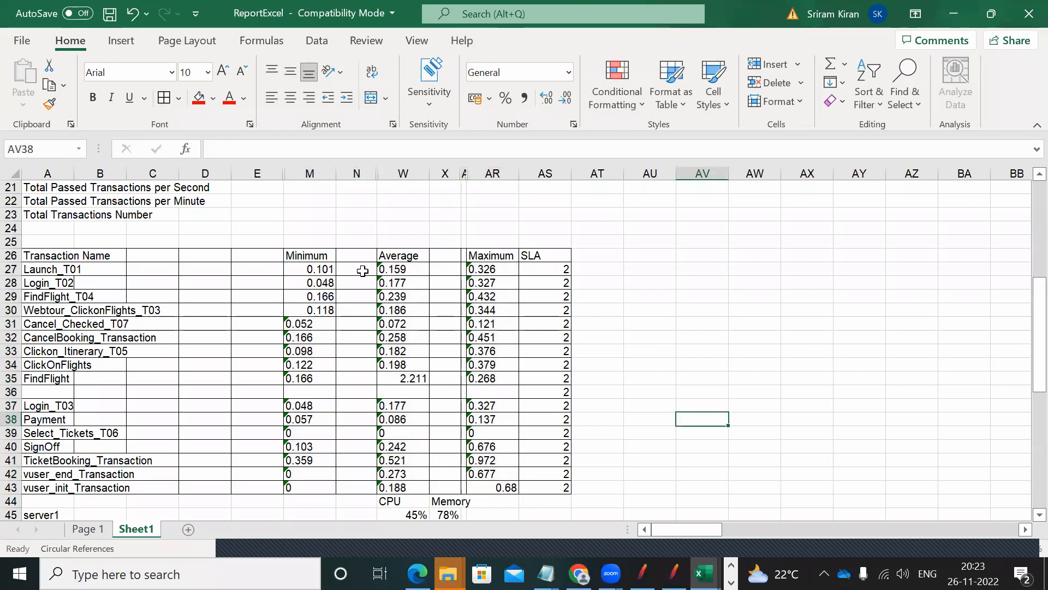
# Copy the formatting of Minimum cell M27 onto the Minimum, Average and Maximum values in M27:AR43 with Format Painter
pyautogui.click(312, 270)
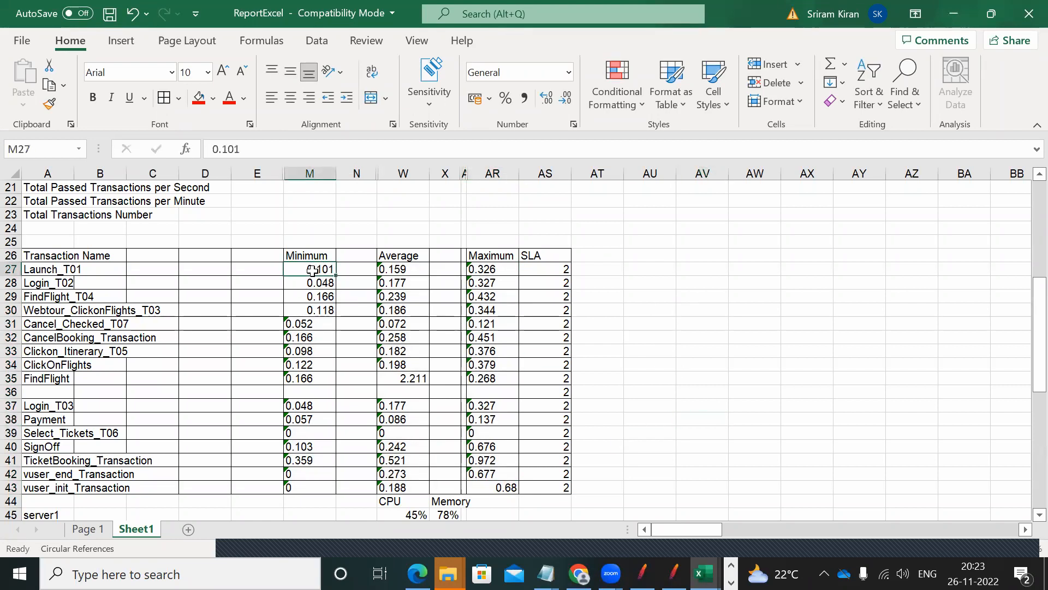
pyautogui.click(50, 105)
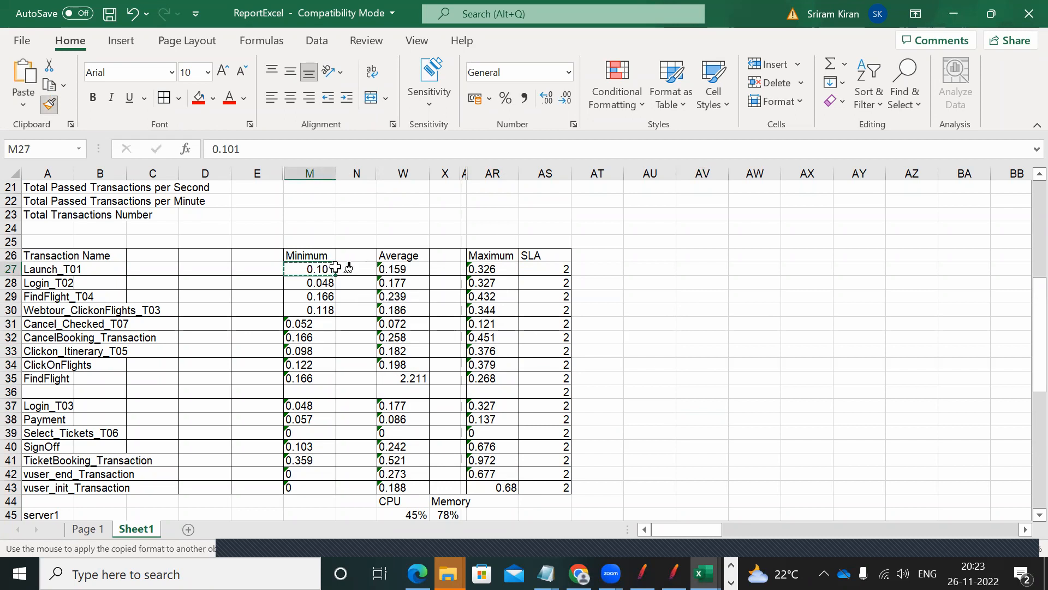
pyautogui.moveTo(299, 267)
pyautogui.mouseDown()
pyautogui.moveTo(522, 398)
pyautogui.moveTo(518, 493)
pyautogui.moveTo(509, 487)
pyautogui.mouseUp()
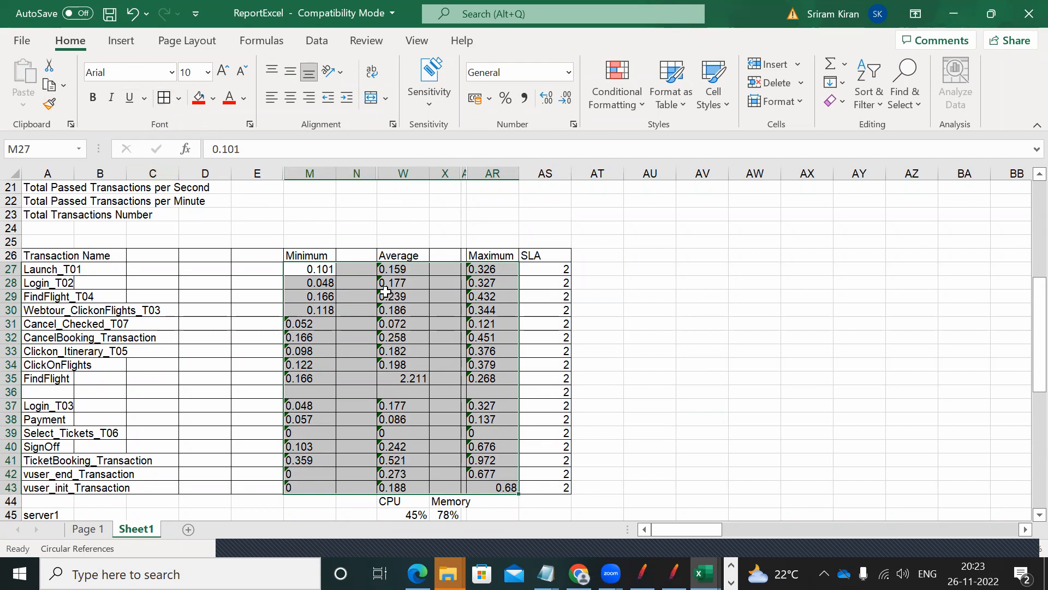
pyautogui.click(315, 272)
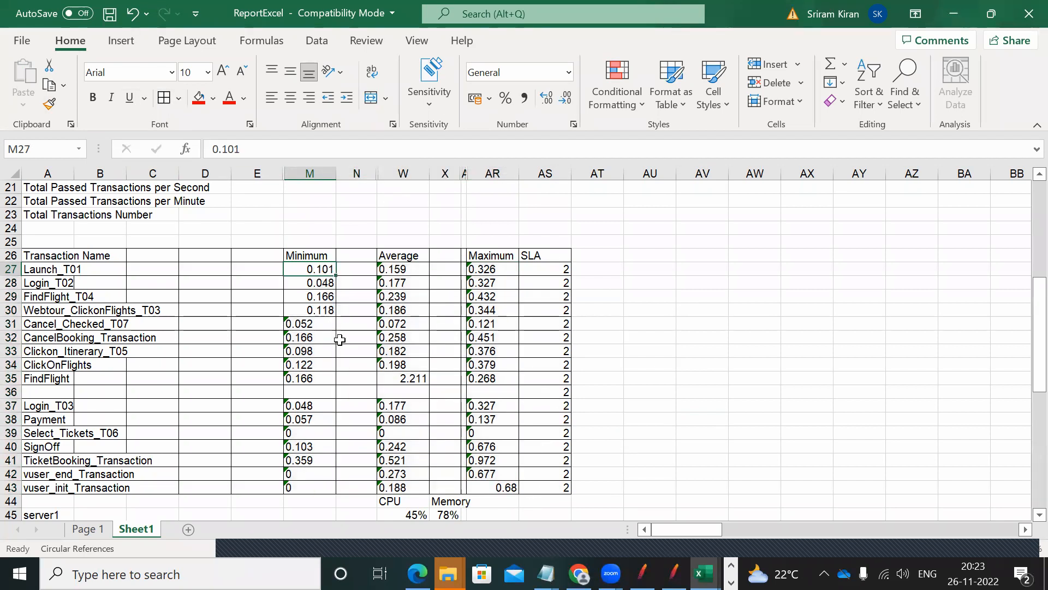
# Re-enter the remaining Minimum values in M31:M35 and M37:M43 unchanged to convert them from text to numbers
pyautogui.doubleClick(321, 325)
pyautogui.doubleClick(320, 339)
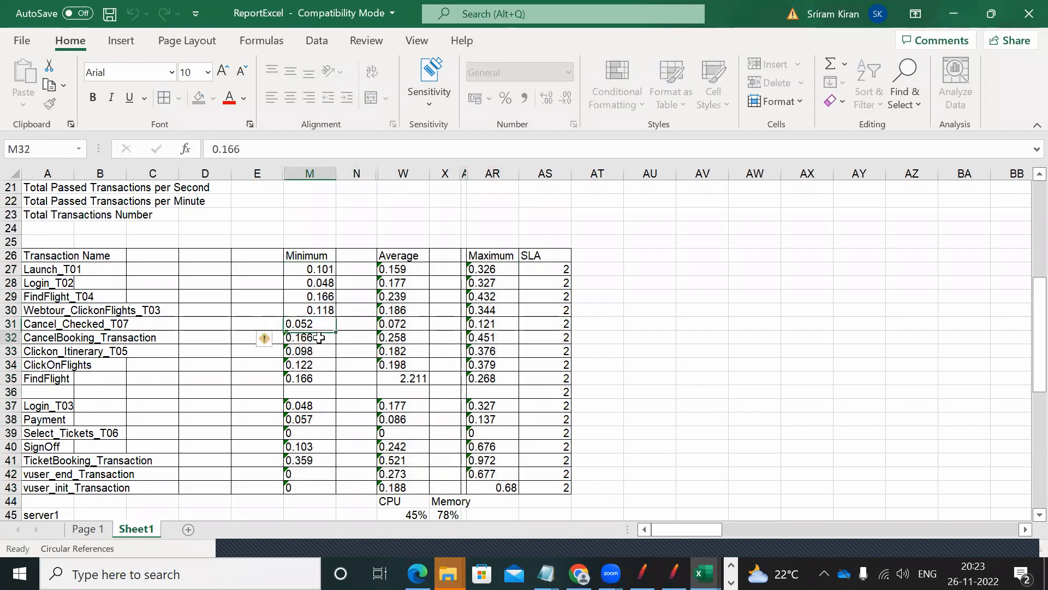
pyautogui.doubleClick(320, 349)
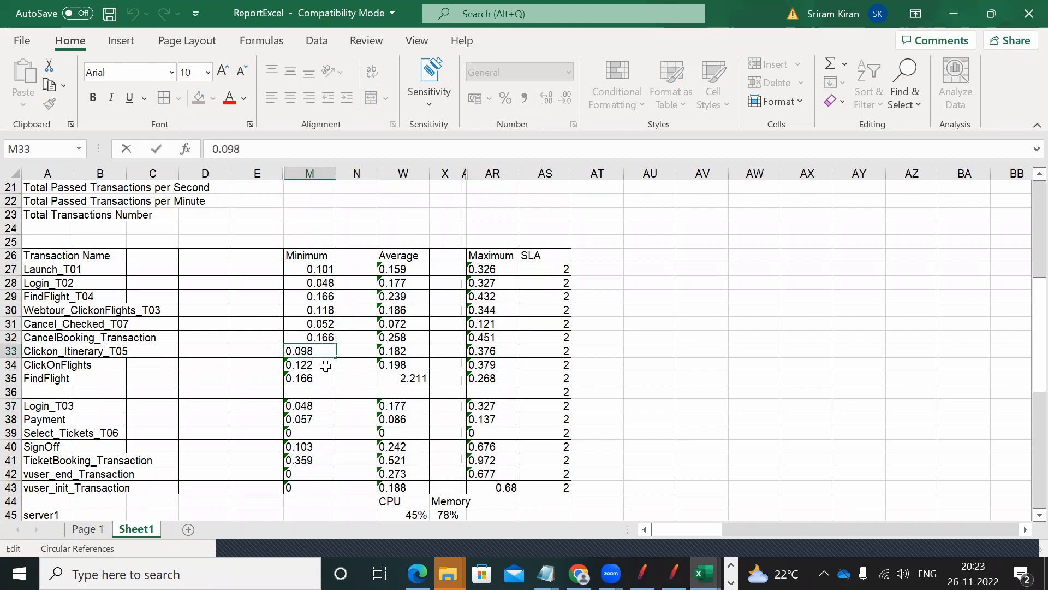
pyautogui.doubleClick(325, 366)
pyautogui.doubleClick(320, 380)
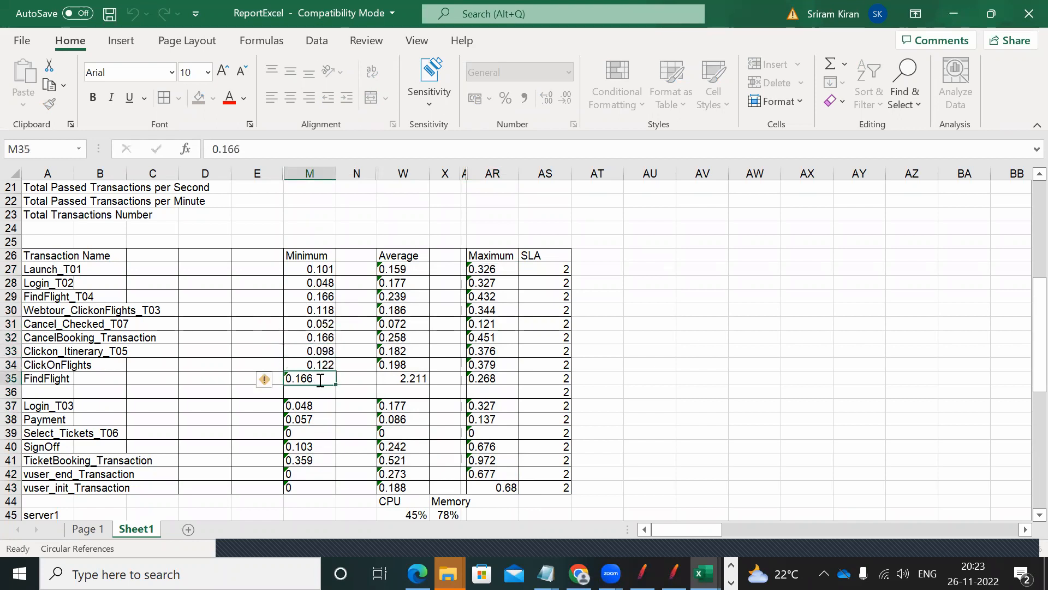
pyautogui.doubleClick(323, 407)
pyautogui.doubleClick(321, 420)
pyautogui.doubleClick(321, 432)
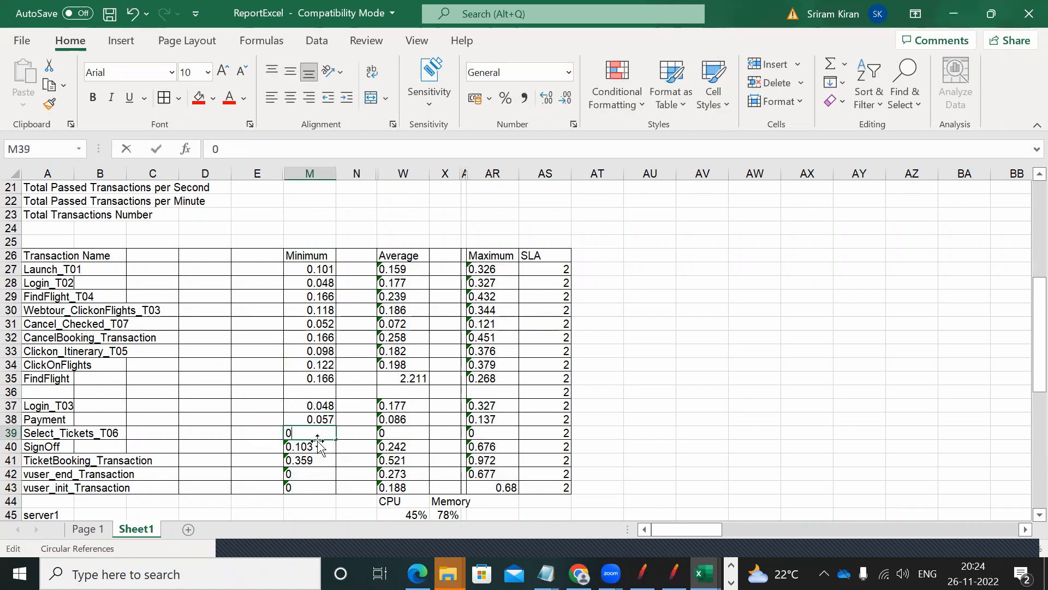
pyautogui.doubleClick(323, 447)
pyautogui.doubleClick(322, 461)
pyautogui.doubleClick(311, 474)
pyautogui.doubleClick(311, 488)
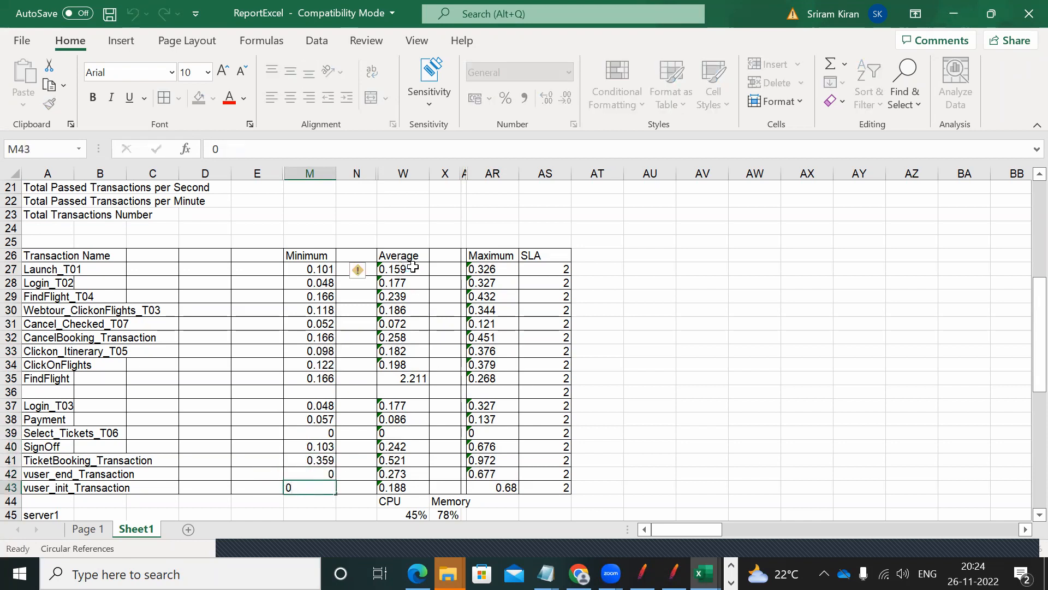
# Re-enter the Average values in W27:W34, from Launch_T01 to ClickOnFlights, unchanged to convert them from text to numbers
pyautogui.doubleClick(410, 267)
pyautogui.doubleClick(415, 284)
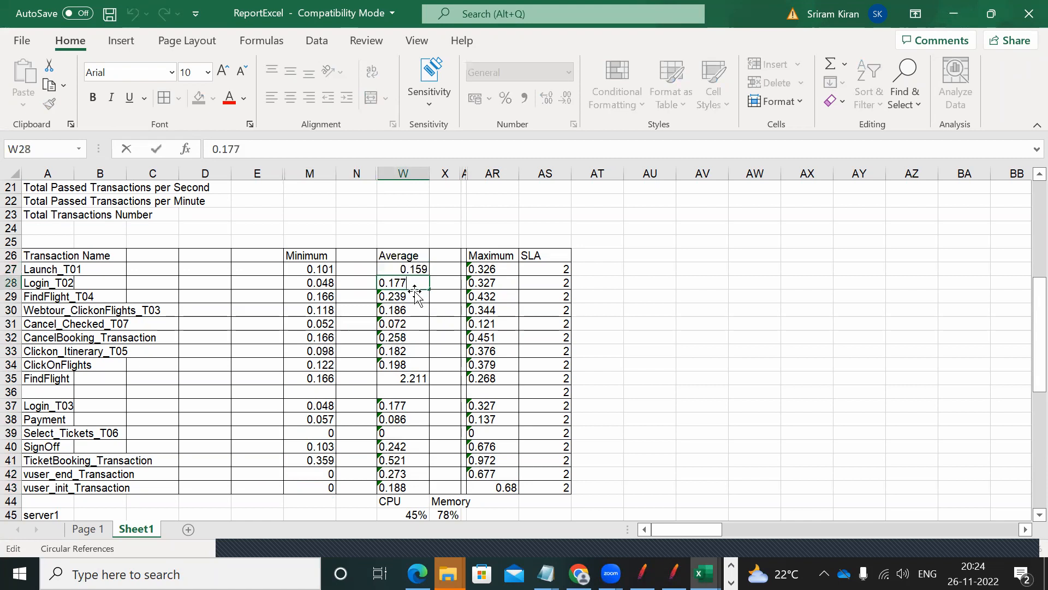
pyautogui.doubleClick(415, 295)
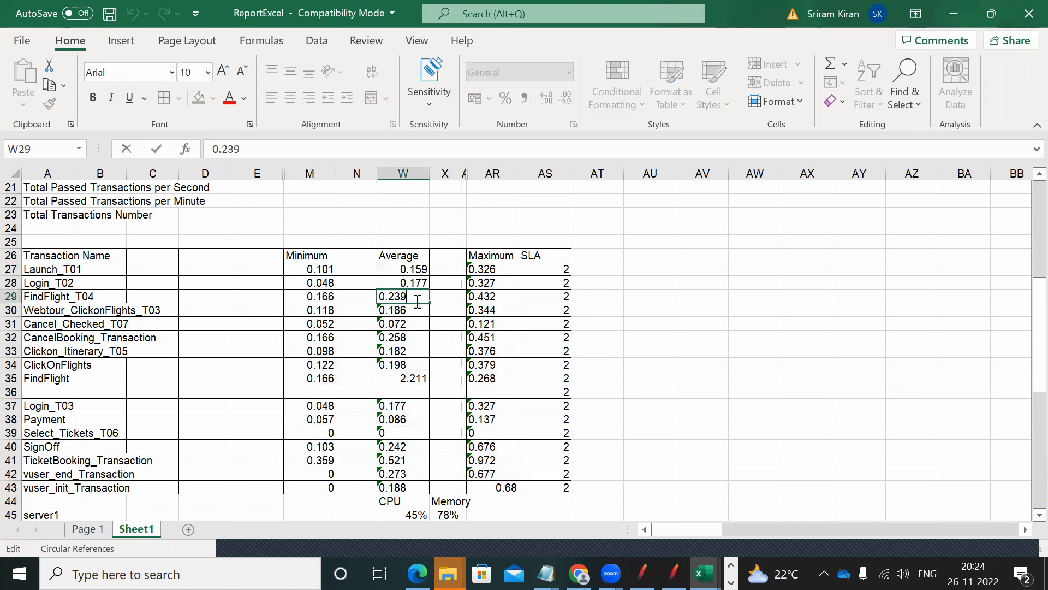
pyautogui.doubleClick(415, 310)
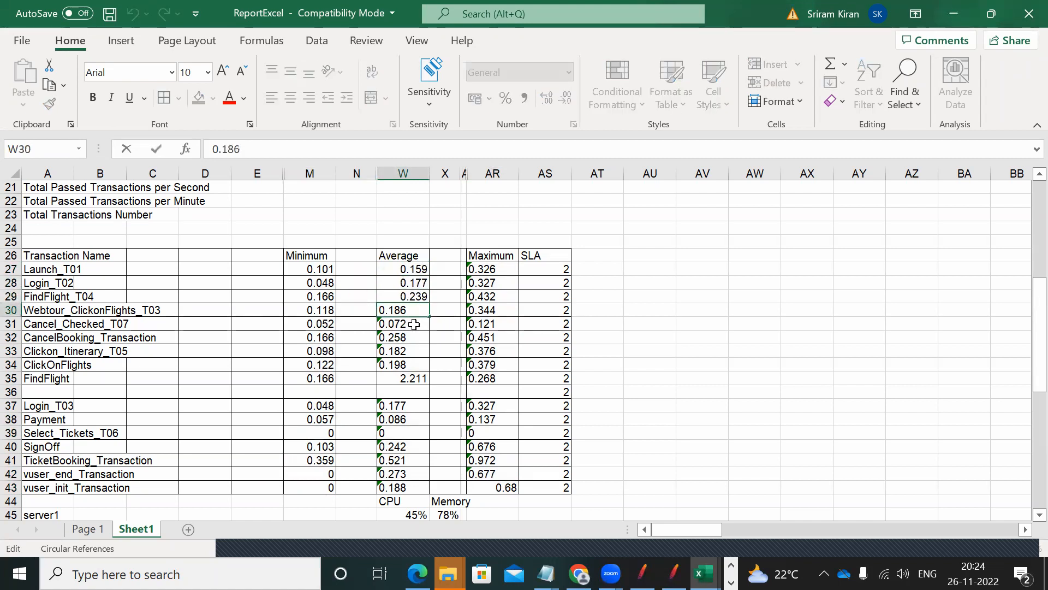
pyautogui.doubleClick(415, 324)
pyautogui.doubleClick(415, 338)
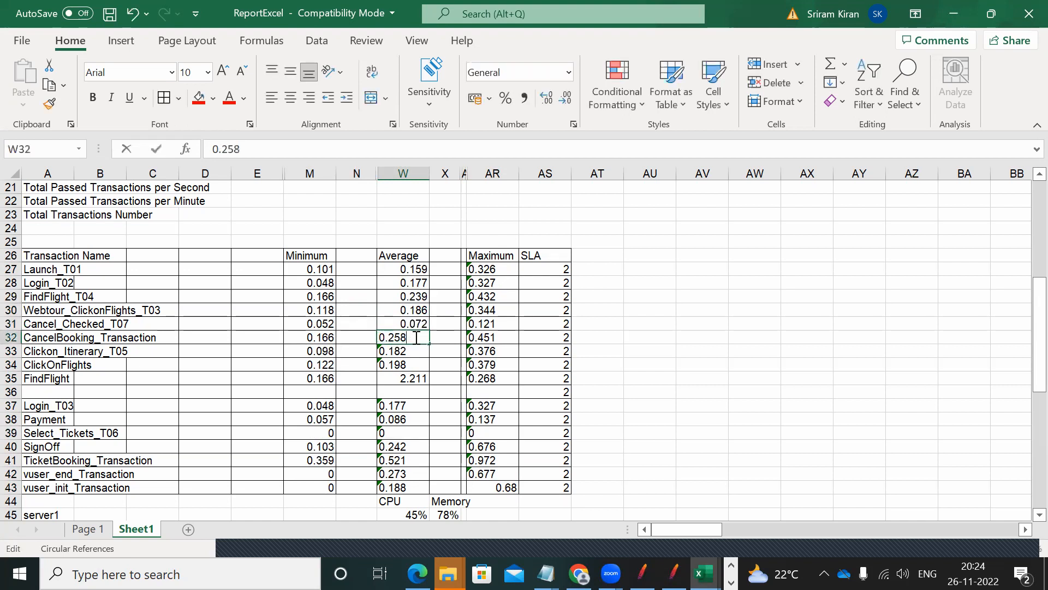
pyautogui.doubleClick(414, 351)
pyautogui.click(413, 362)
pyautogui.doubleClick(412, 363)
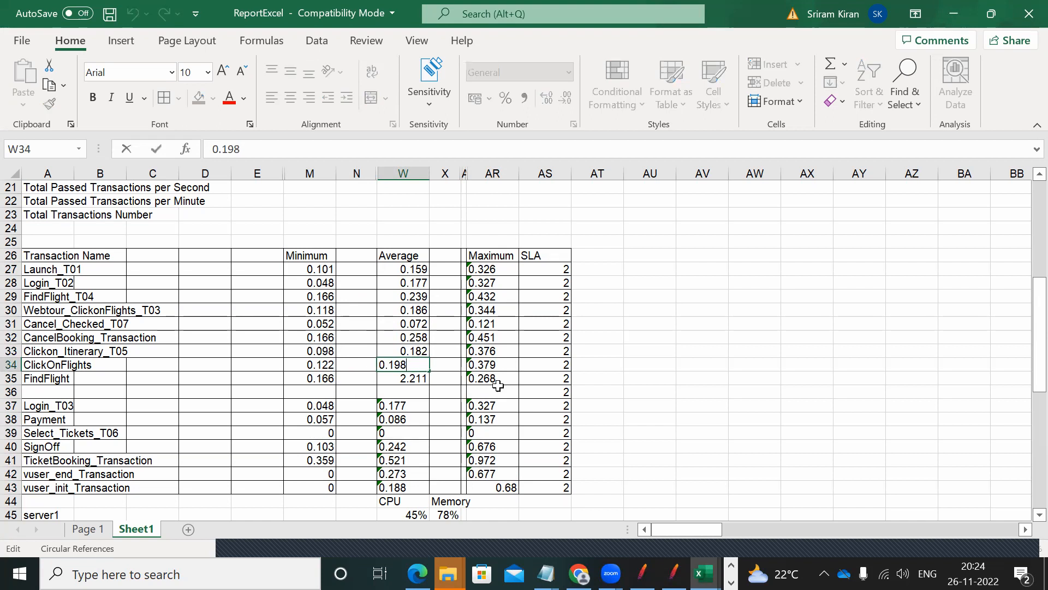
pyautogui.click(690, 391)
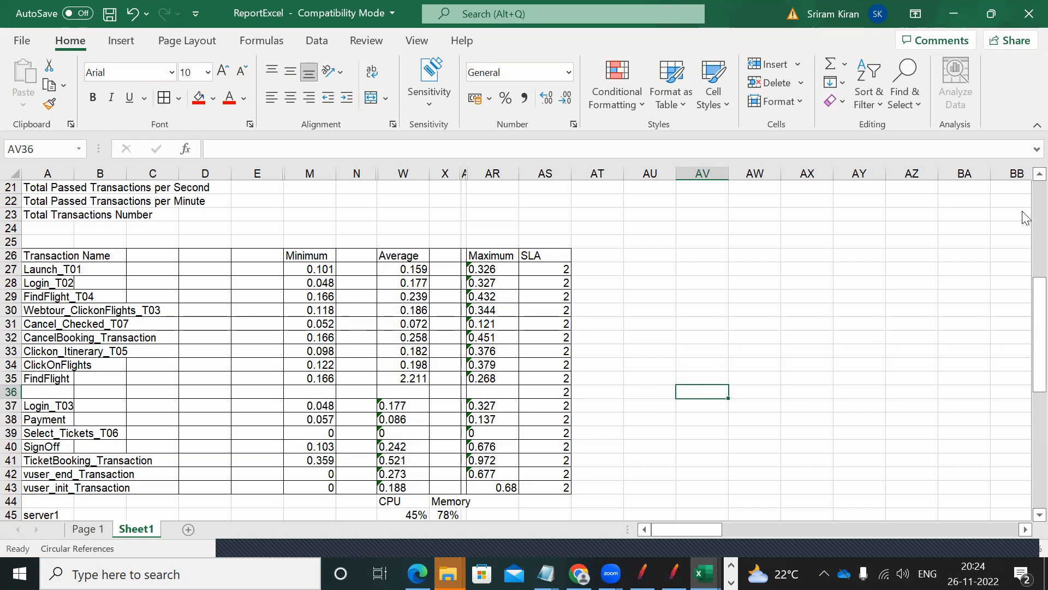
pyautogui.moveTo(1039, 281); pyautogui.dragTo(1024, 288)
pyautogui.moveTo(1025, 211); pyautogui.dragTo(1030, 289)
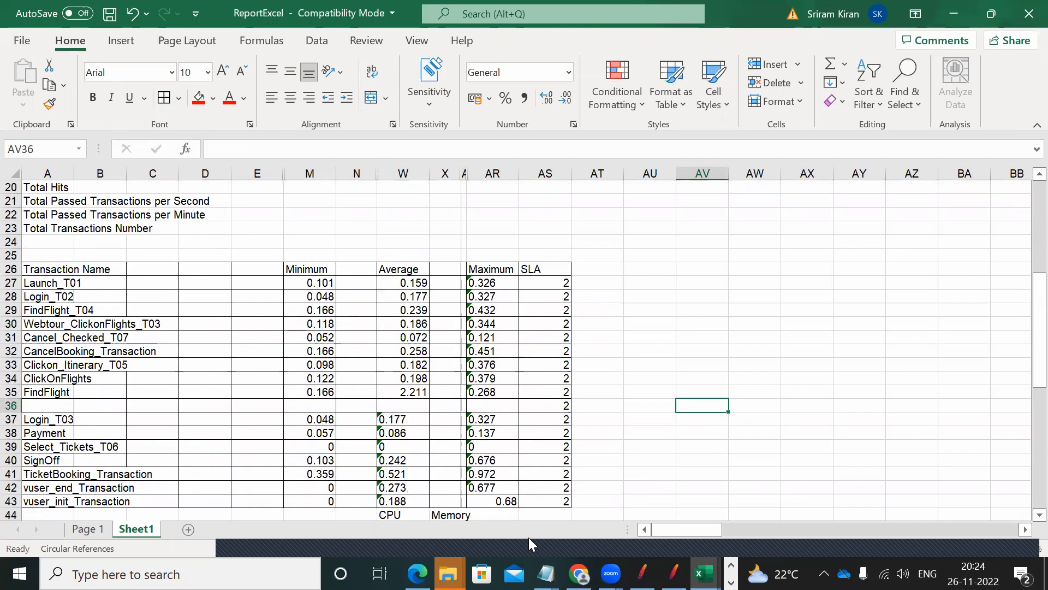